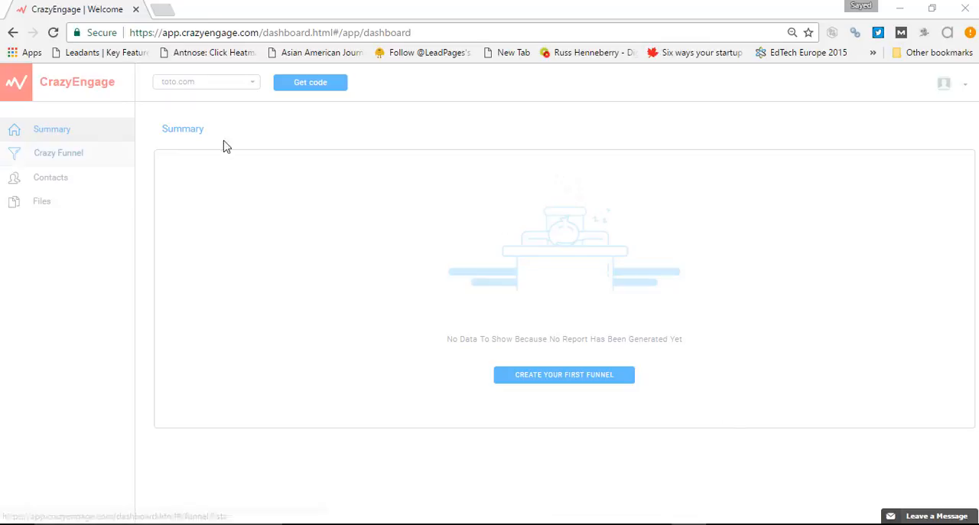
Create a first opt-in funnel of the Modal type using the Simple Popup Modal template
double_click(197, 130)
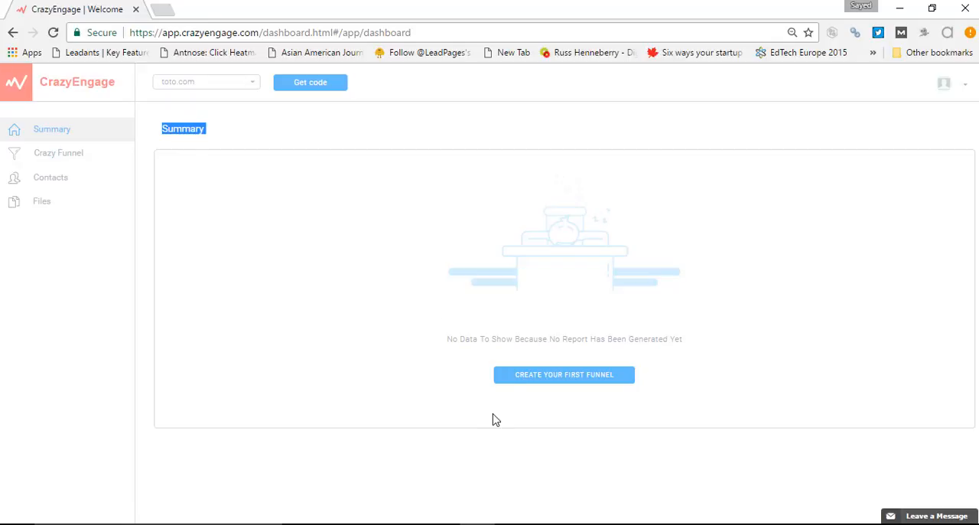
click(493, 369)
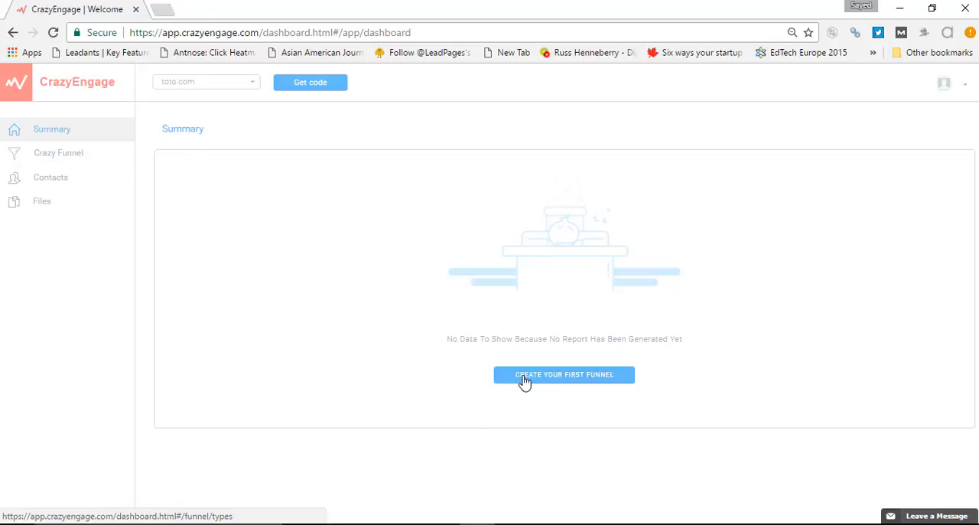
click(589, 383)
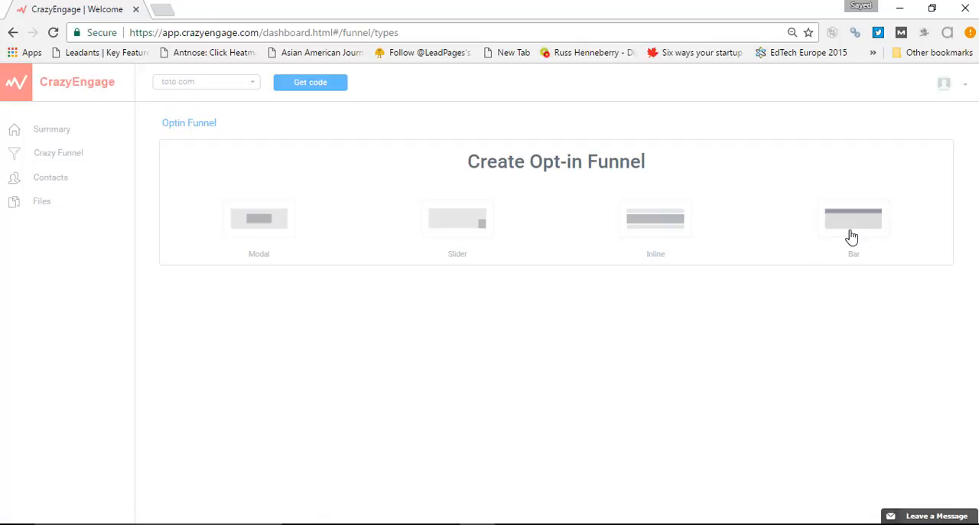
click(279, 227)
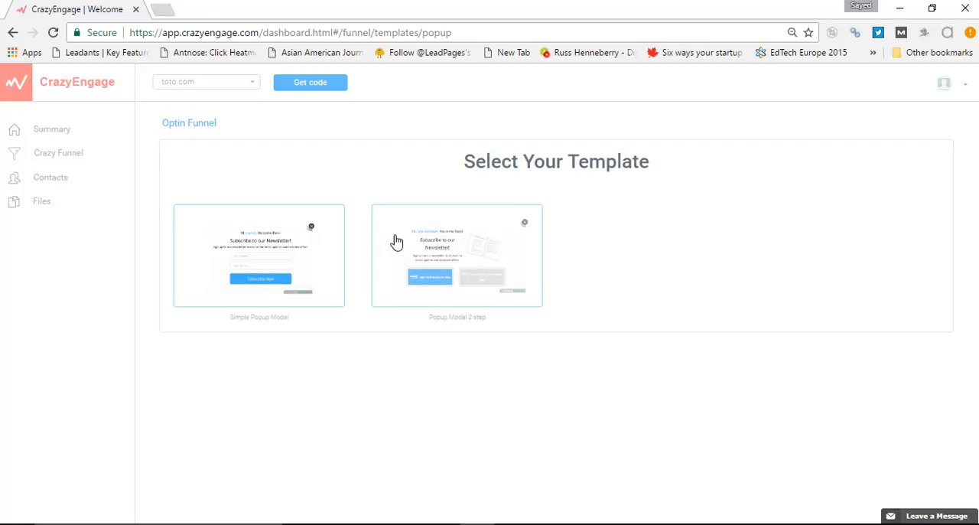
click(285, 253)
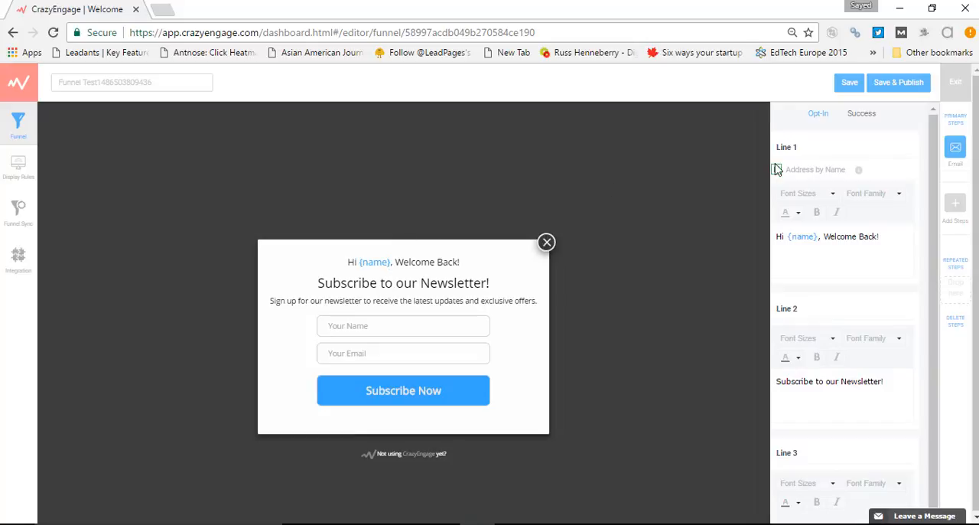
Review the opt-in popup's settings for text lines, name and email fields and submit button, and locate the greeting's Line 1 settings
scroll(825, 174, down, 2)
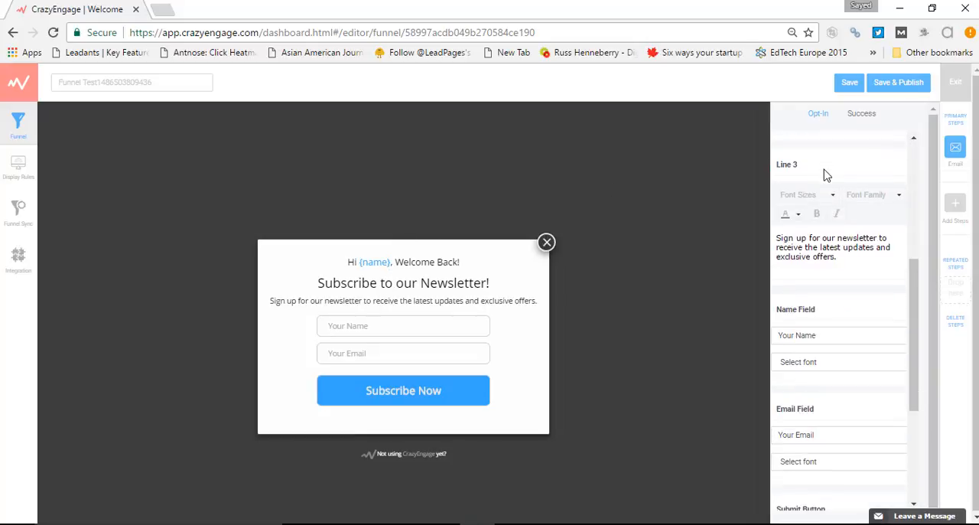
scroll(825, 174, up, 2)
scroll(823, 175, down, 10)
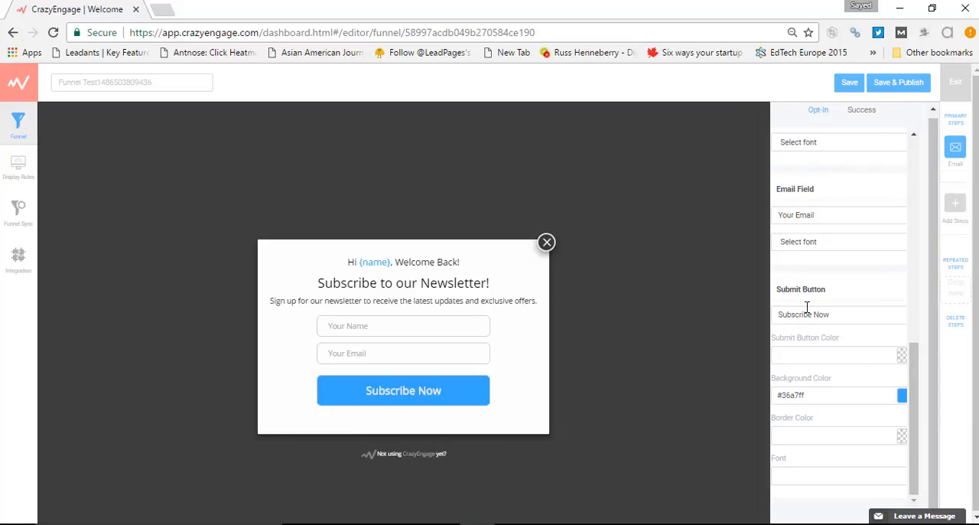
scroll(808, 307, up, 10)
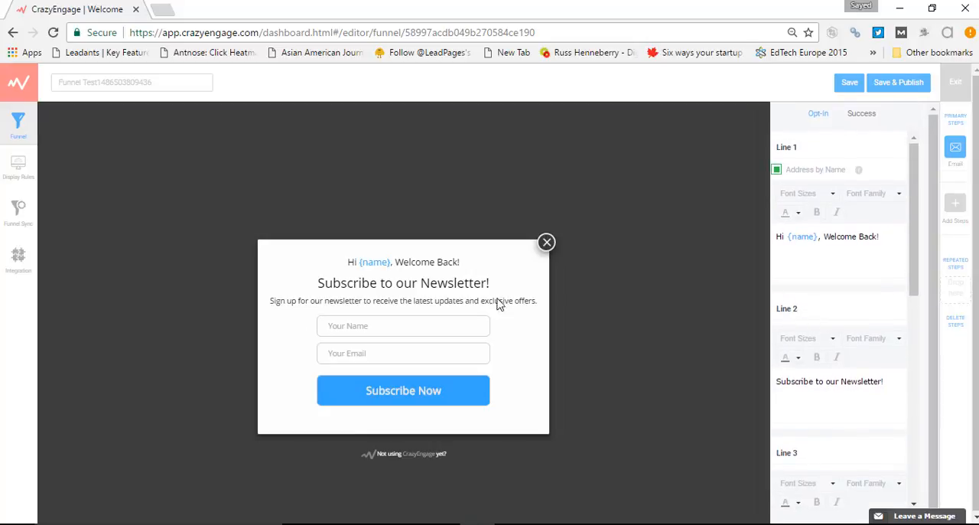
double_click(393, 263)
triple_click(392, 263)
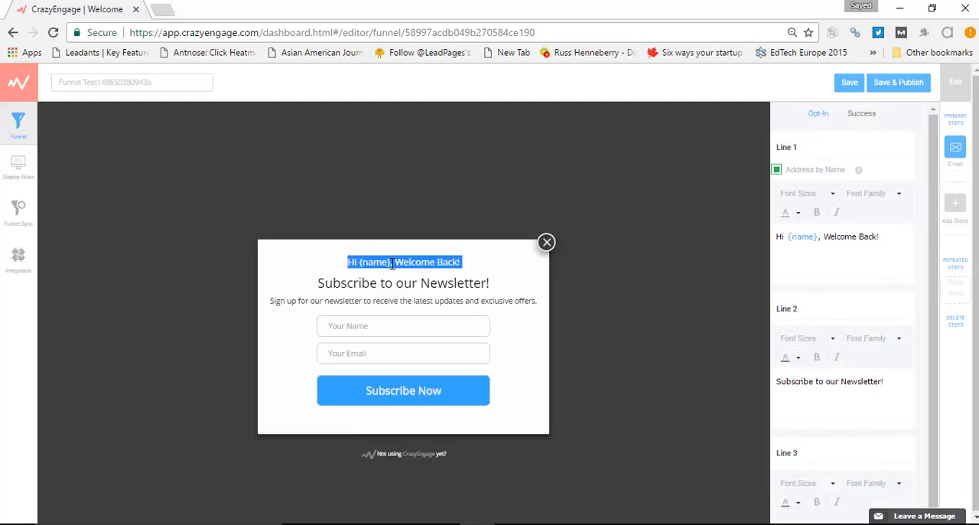
triple_click(786, 147)
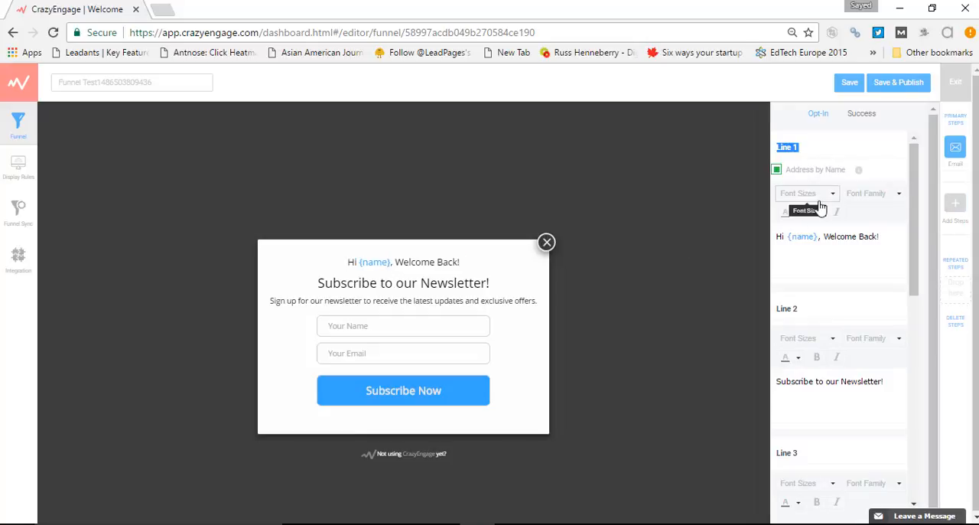
triple_click(812, 237)
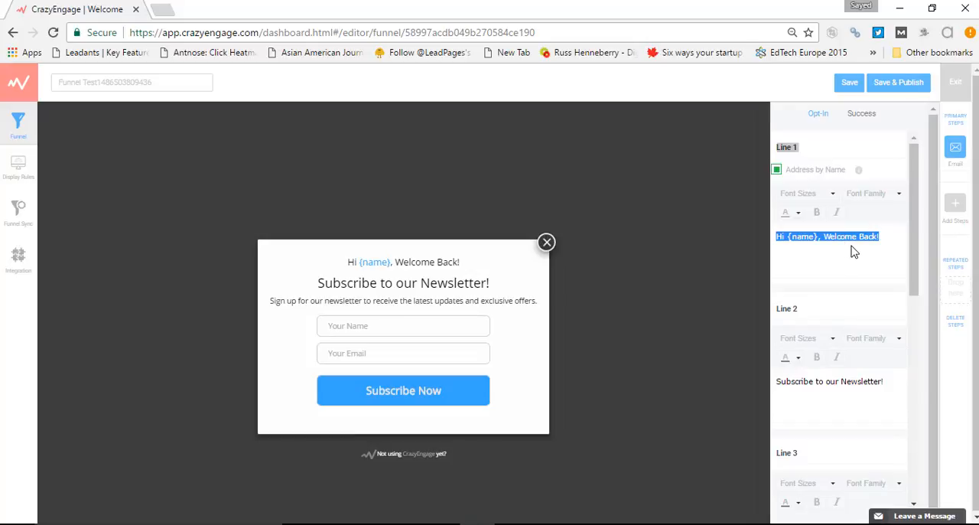
key(BackSpace)
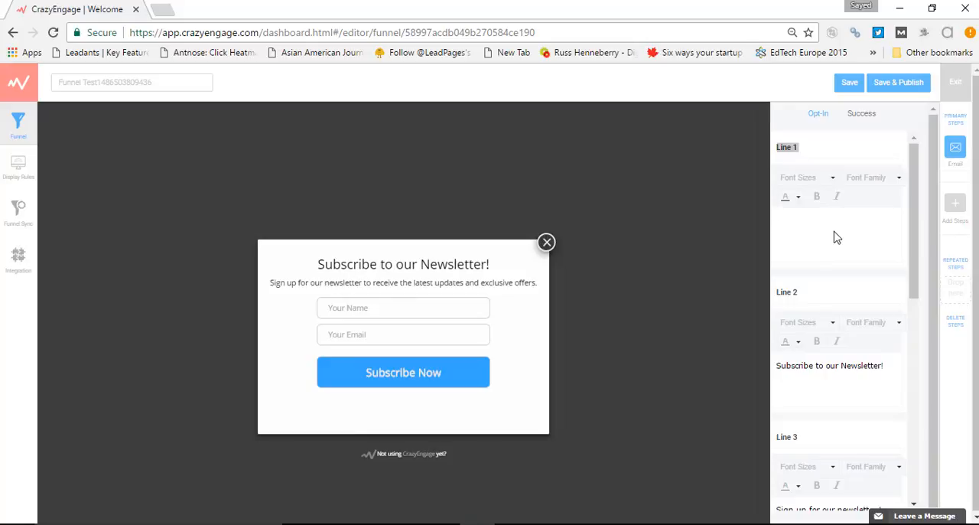
key(ctrl+z)
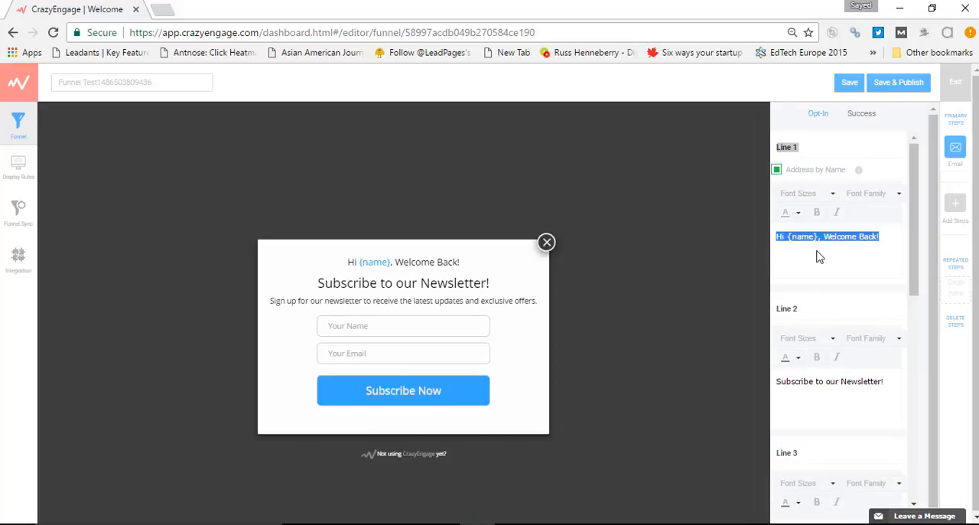
Replace the popup's Line 1 greeting, including its name placeholder, with "Hi! Welcome back!"
click(819, 256)
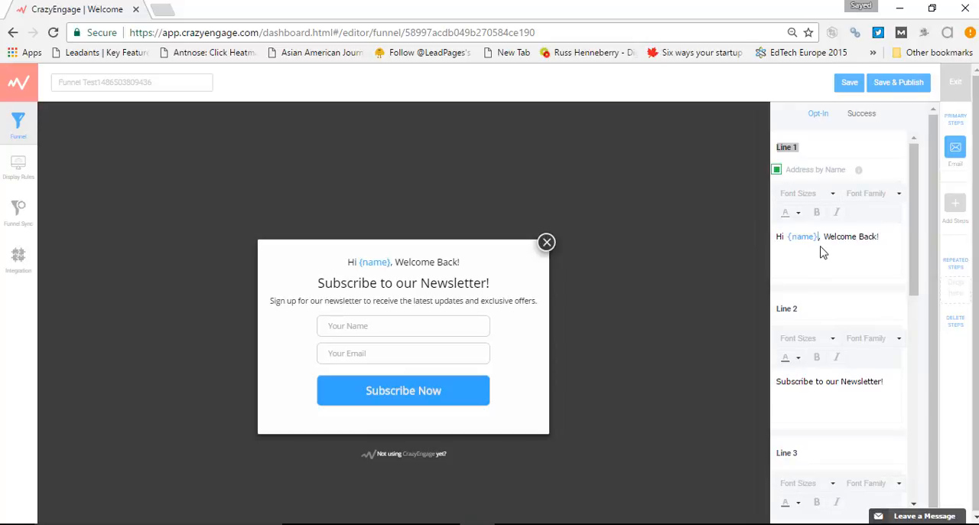
key(BackSpace)
key(BackSpace)
key(BackSpace)
key(BackSpace)
key(BackSpace)
key(BackSpace)
key(BackSpace)
key(BackSpace)
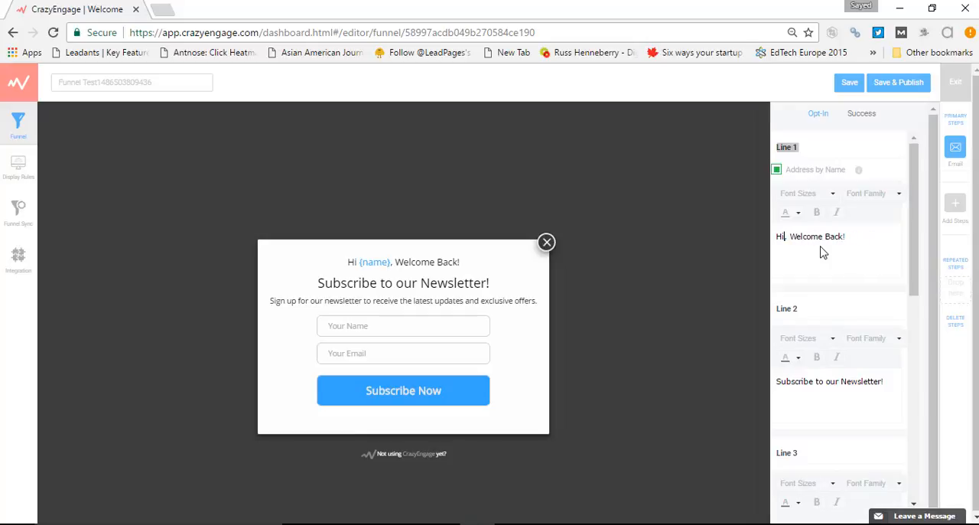
key(BackSpace)
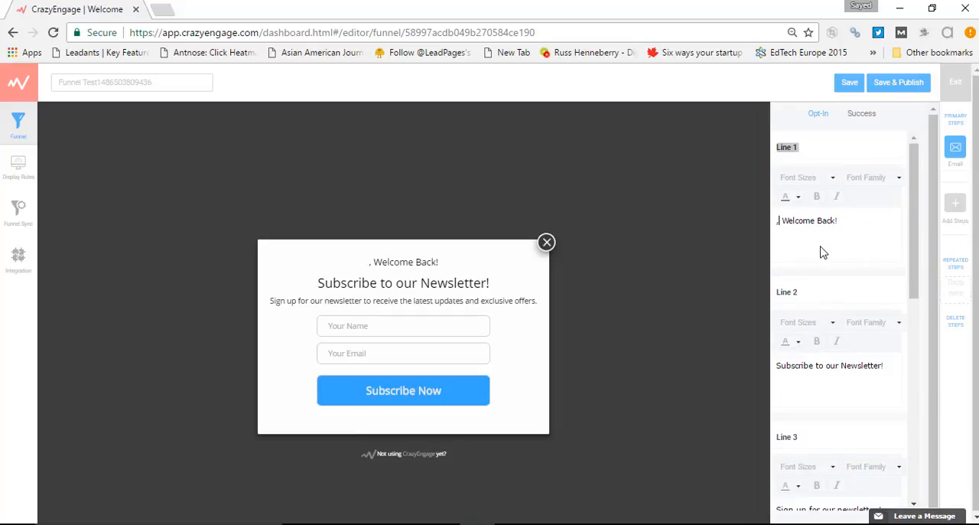
key(Delete)
key(Delete)
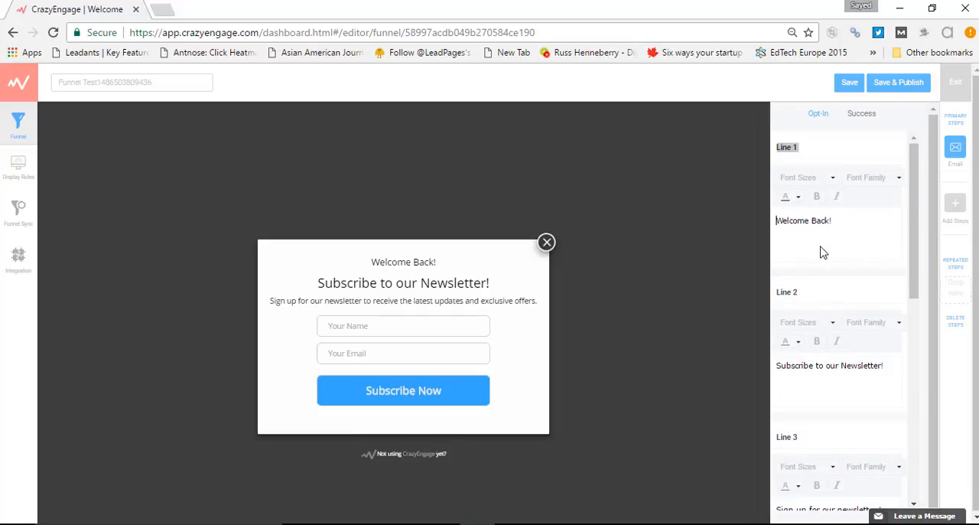
key(Delete)
key(Delete)
key(Delete)
key(Delete)
key(Delete)
key(Delete)
key(Delete)
key(Delete)
key(Delete)
key(Delete)
key(Delete)
key(Delete)
key(Delete)
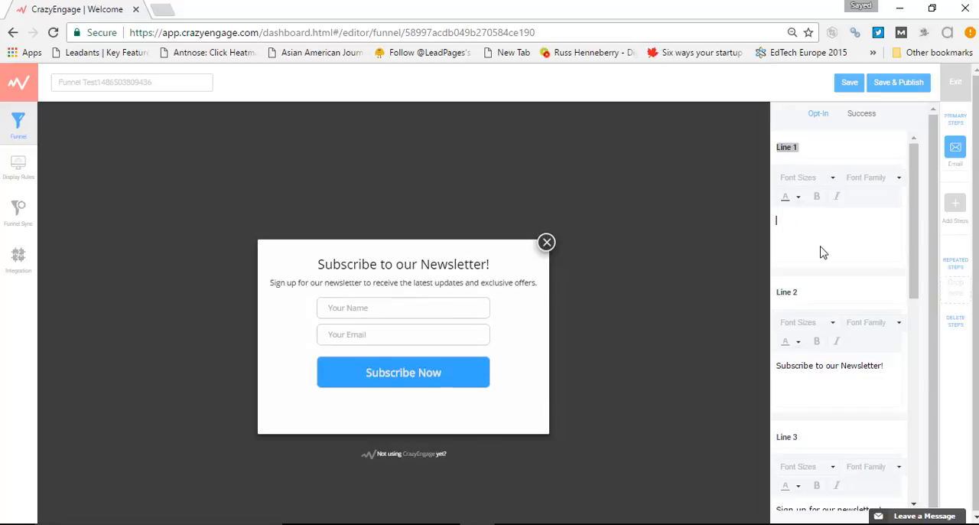
text(Hi)
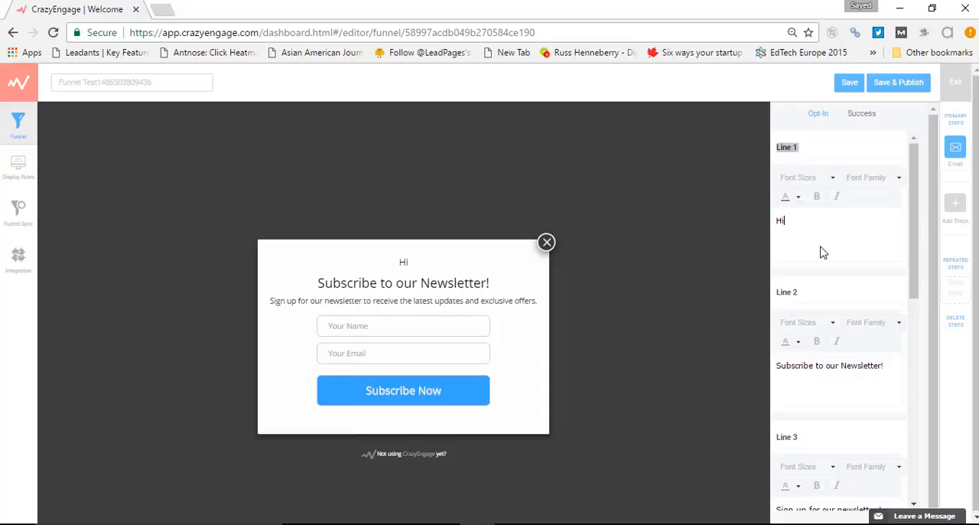
text(! Welcome ba)
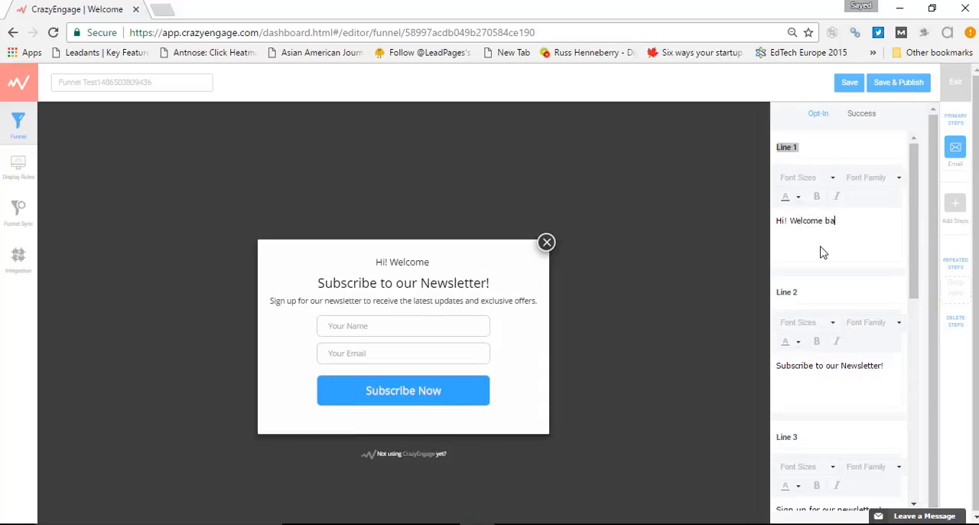
text(ck!)
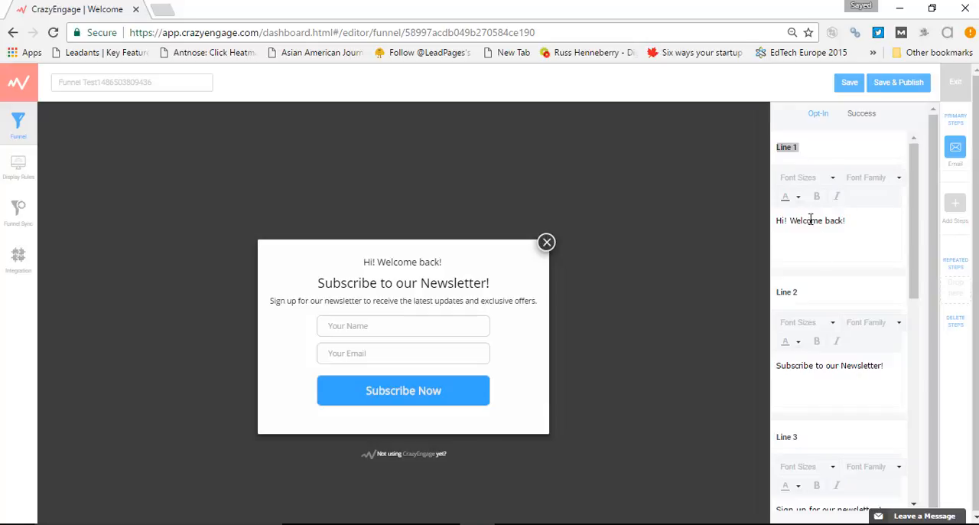
Set the Line 1 greeting's font size to 36px and its font family to Arial
drag(860, 221, 773, 221)
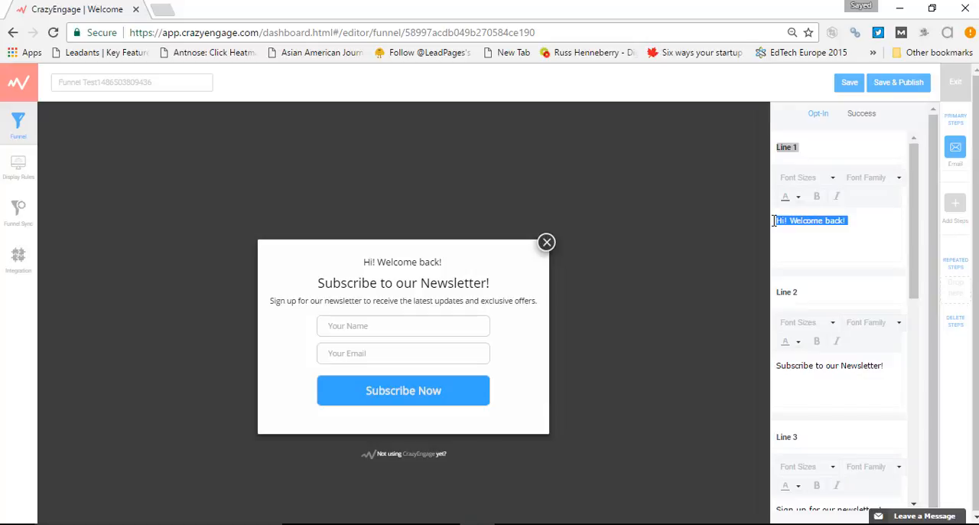
triple_click(385, 262)
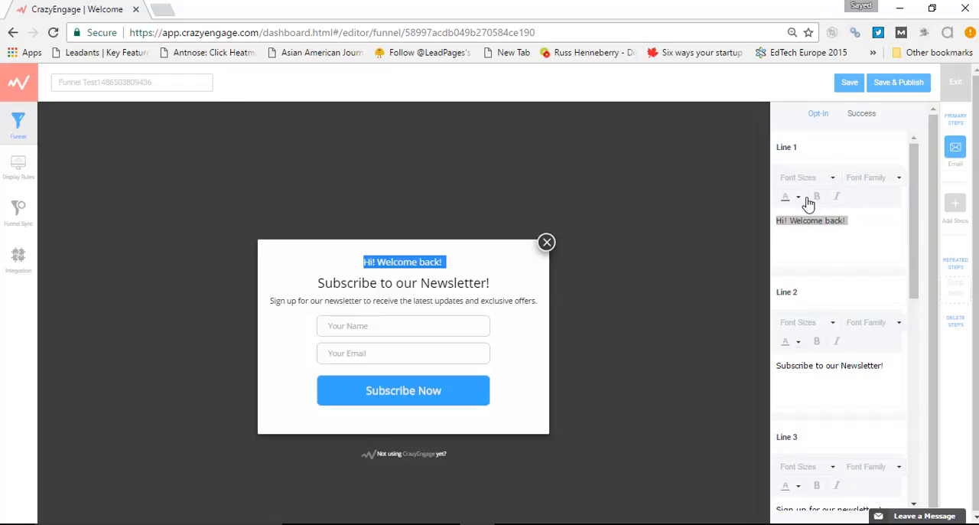
click(836, 182)
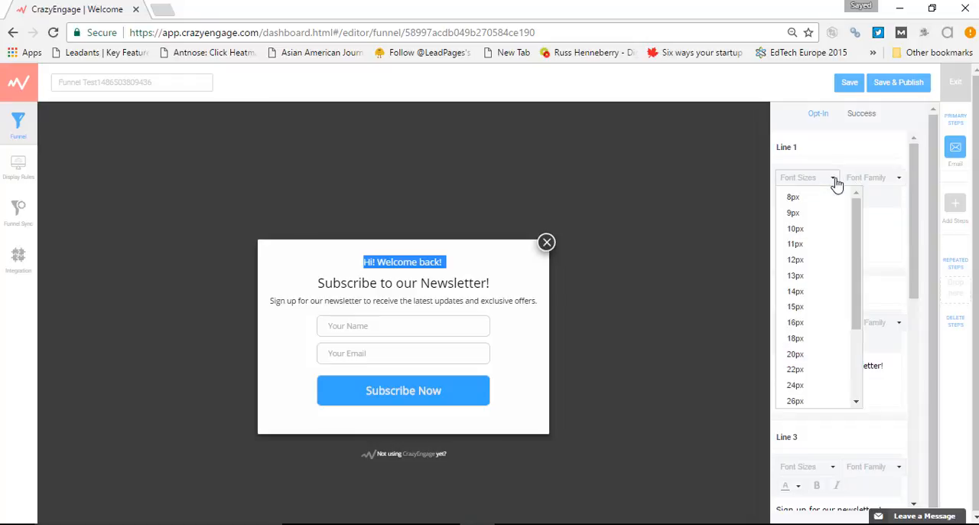
scroll(811, 283, down, 3)
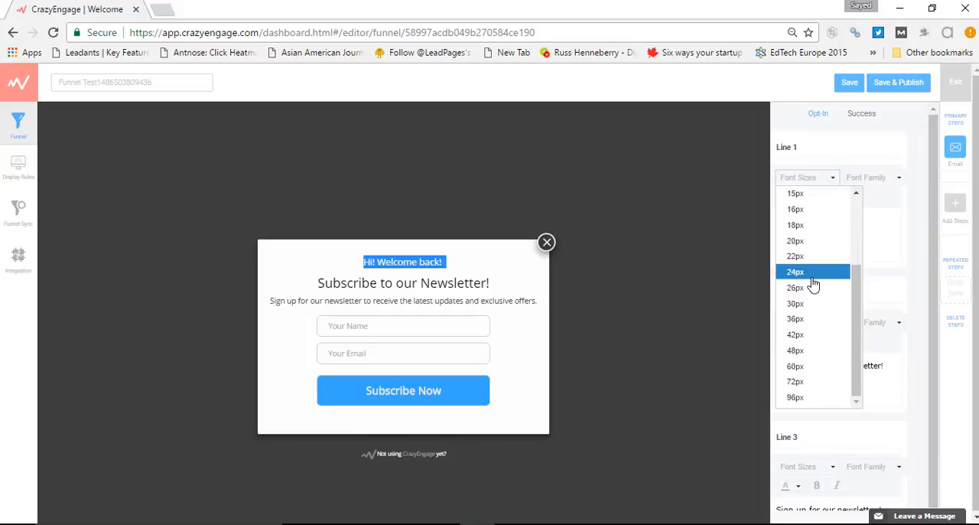
click(802, 320)
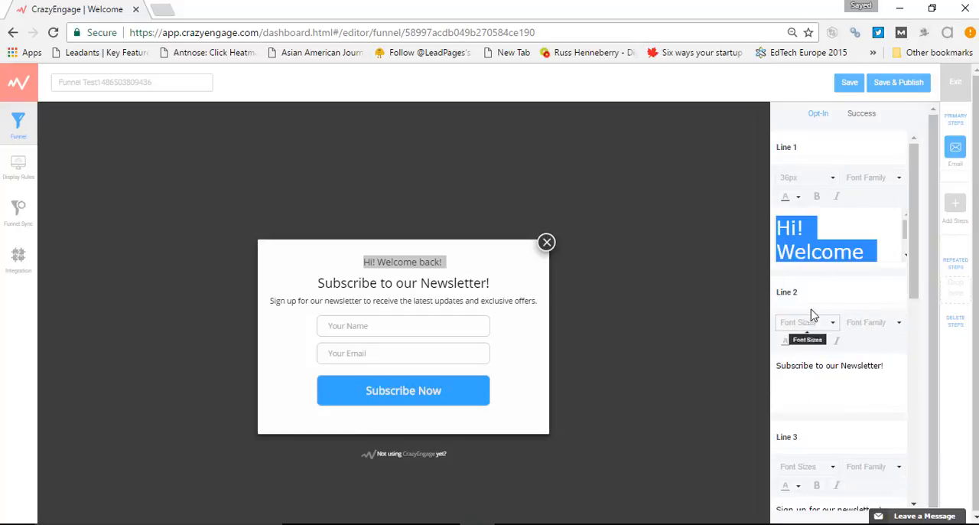
click(900, 184)
click(855, 212)
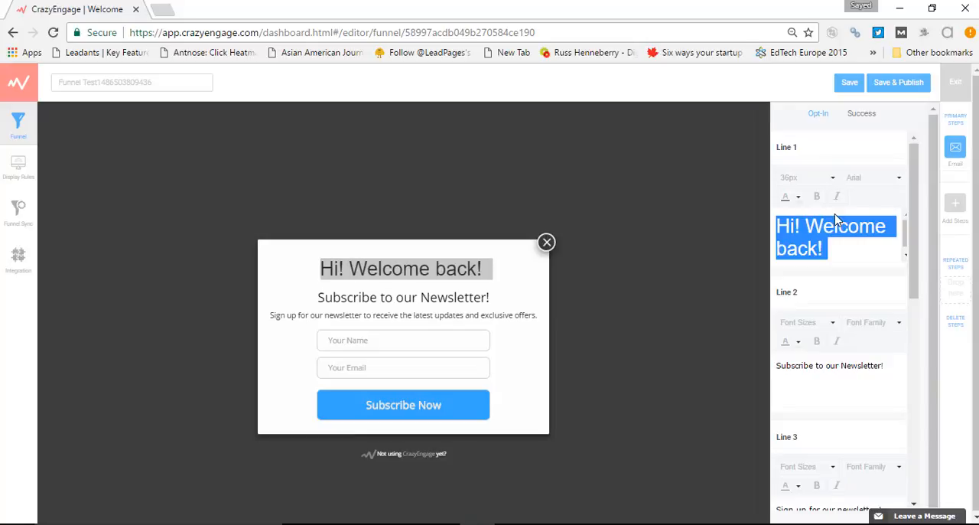
Colour the Line 1 greeting orange and make it bold and italic
click(797, 197)
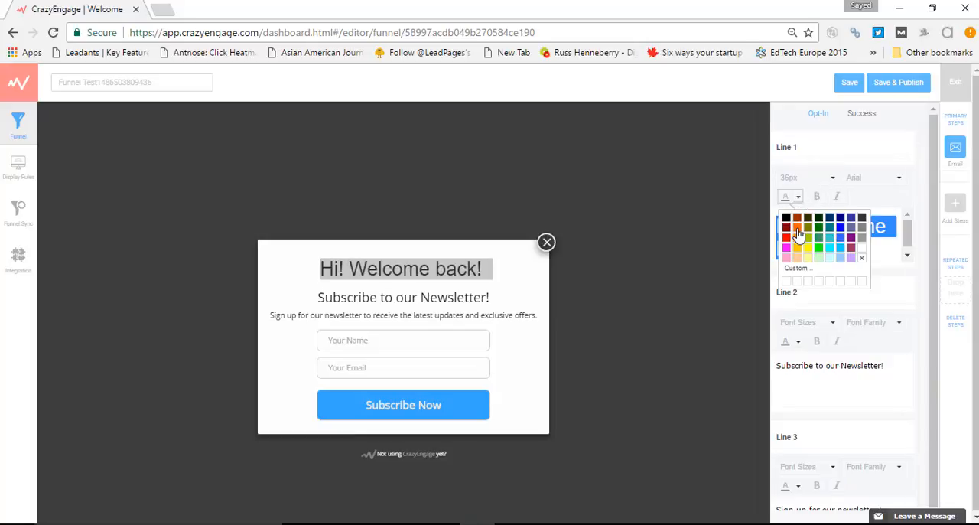
click(797, 229)
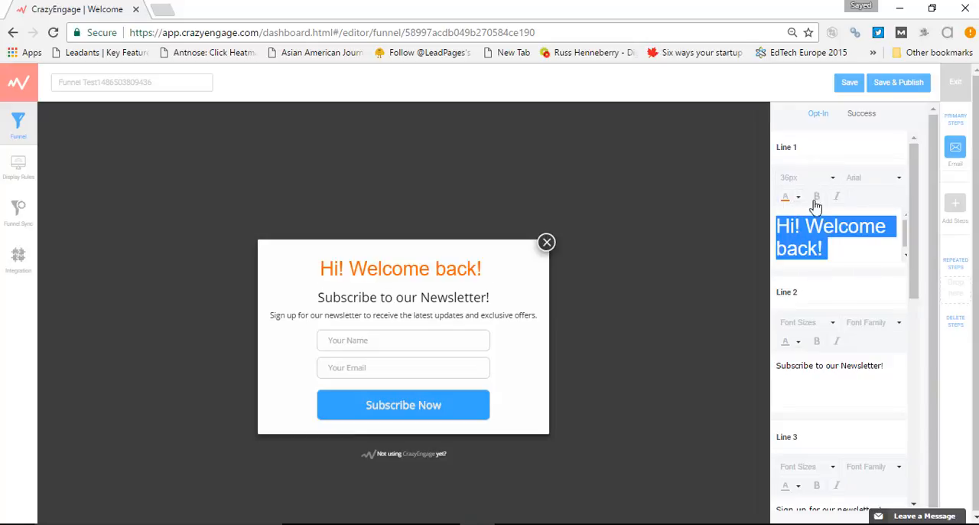
click(815, 201)
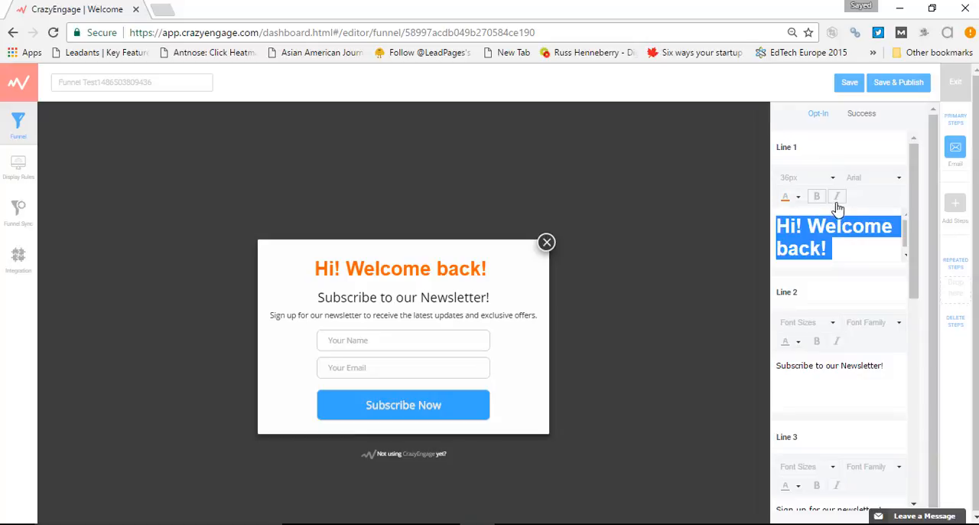
click(836, 199)
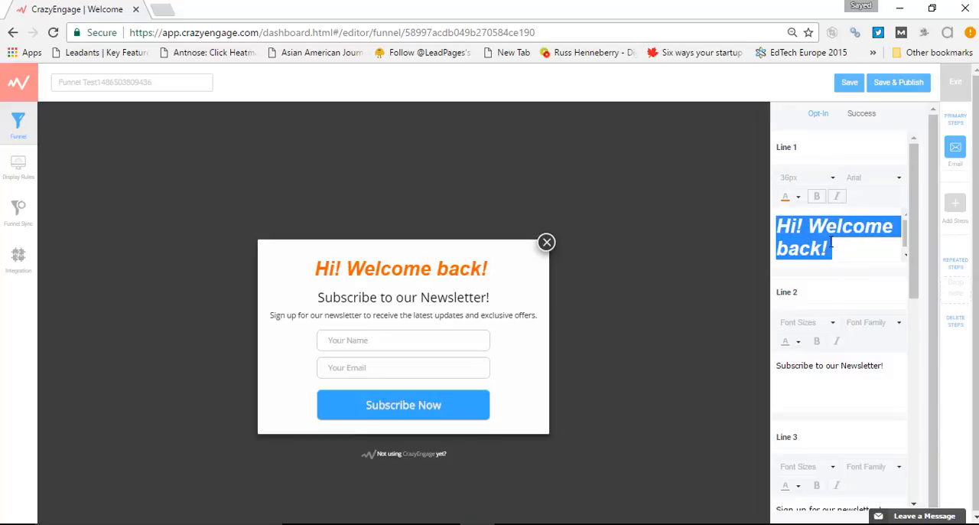
Examine the Line 2 settings for the newsletter heading and the Line 3 and Name Field settings below them
double_click(447, 297)
triple_click(448, 297)
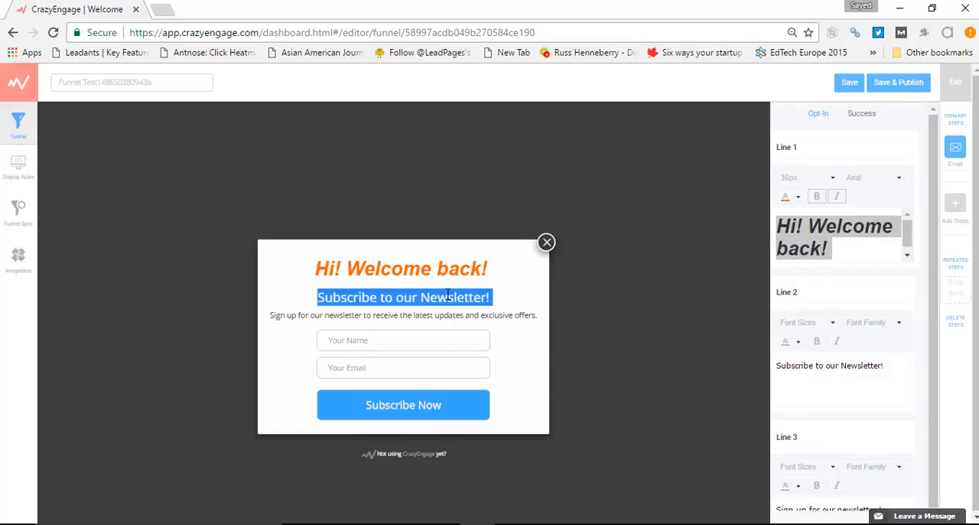
scroll(856, 253, down, 1)
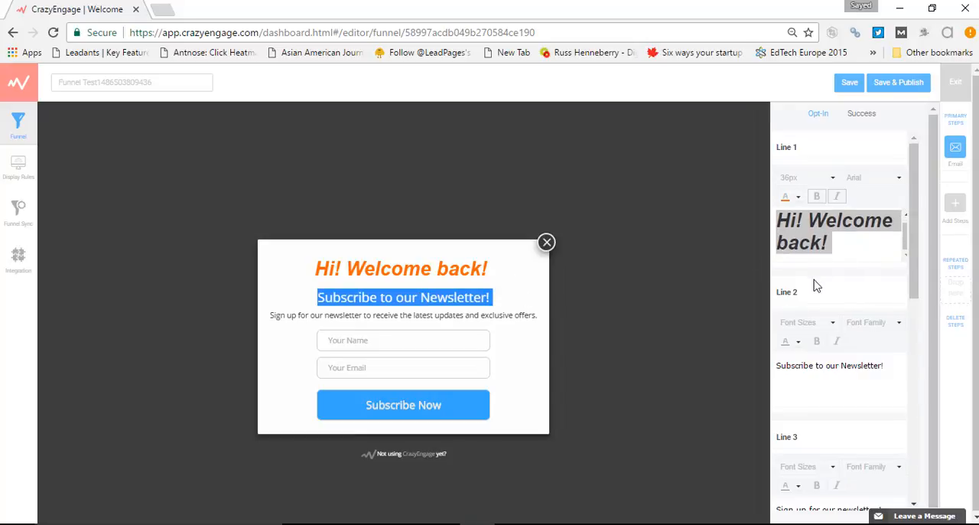
drag(778, 292, 797, 293)
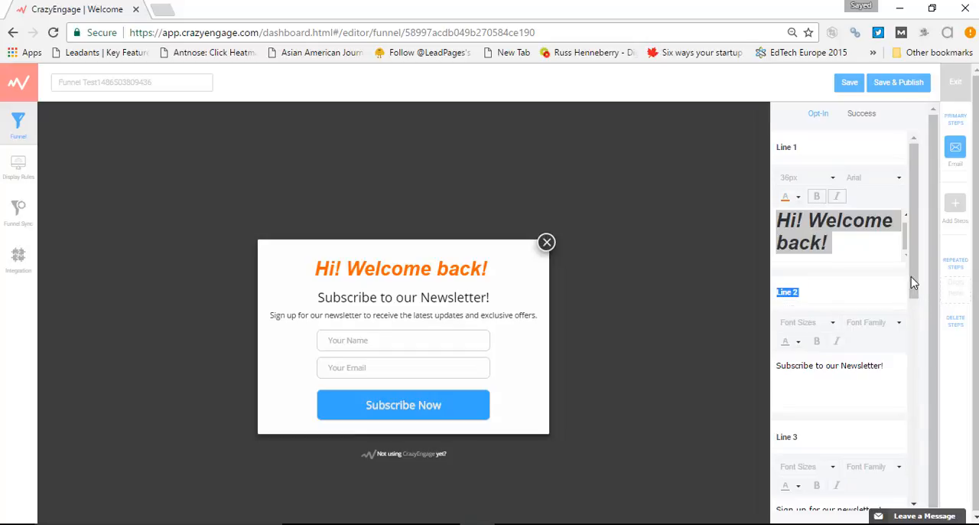
scroll(898, 284, down, 2)
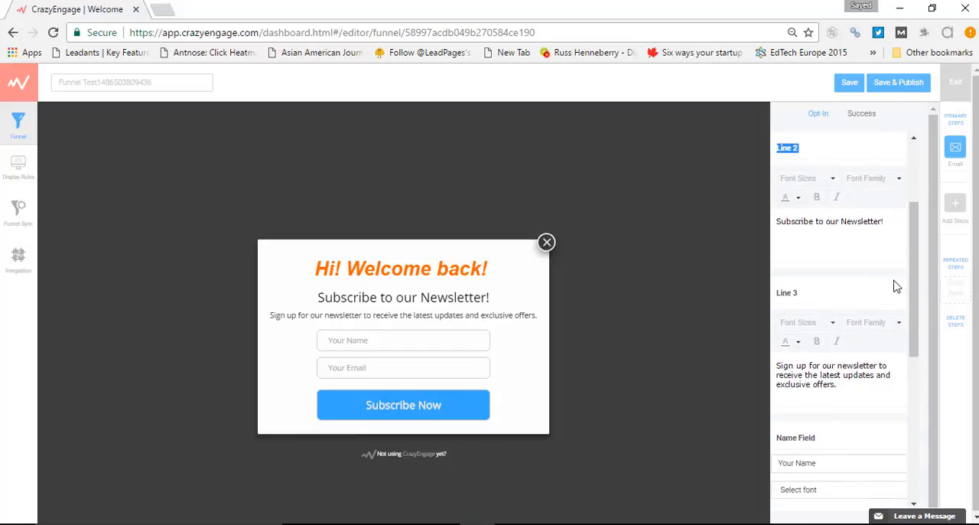
Replace the word "Subscribe" in the Line 2 heading with "Singup"
scroll(896, 286, up, 1)
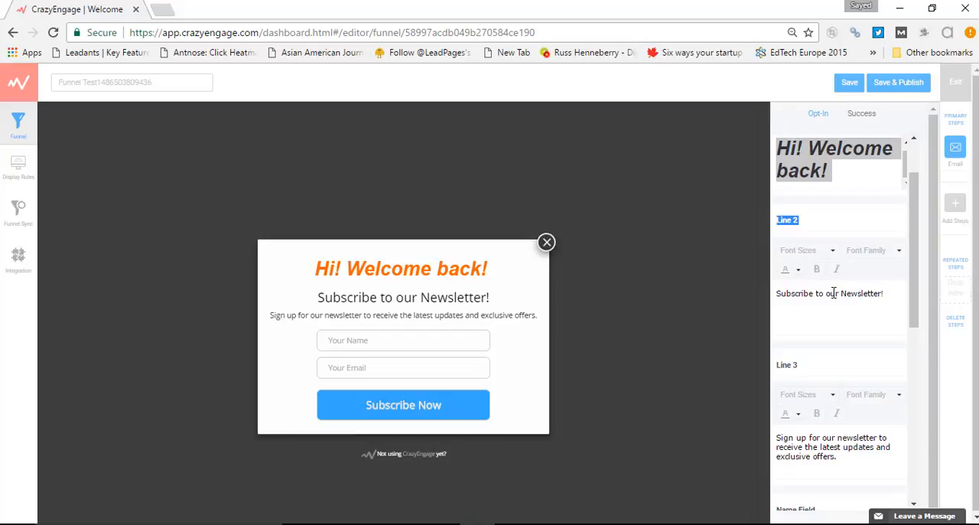
triple_click(833, 293)
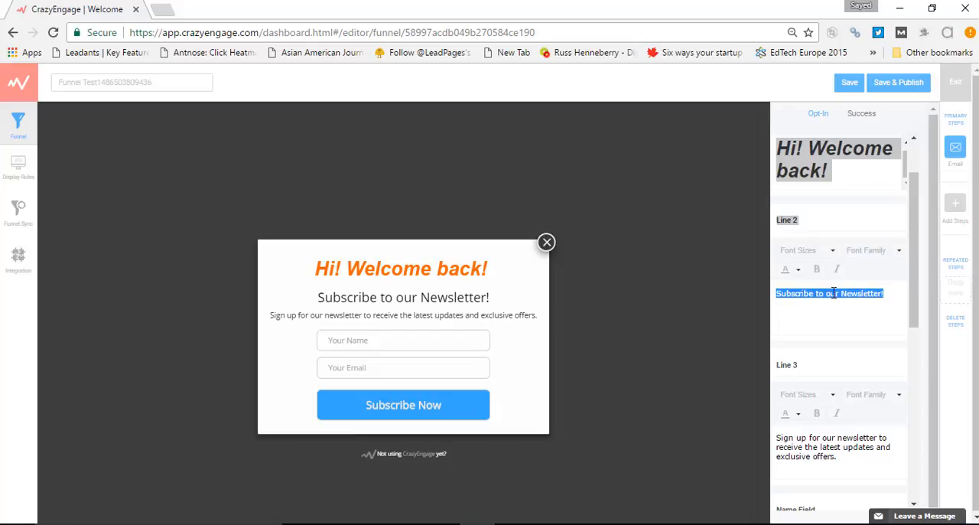
double_click(793, 292)
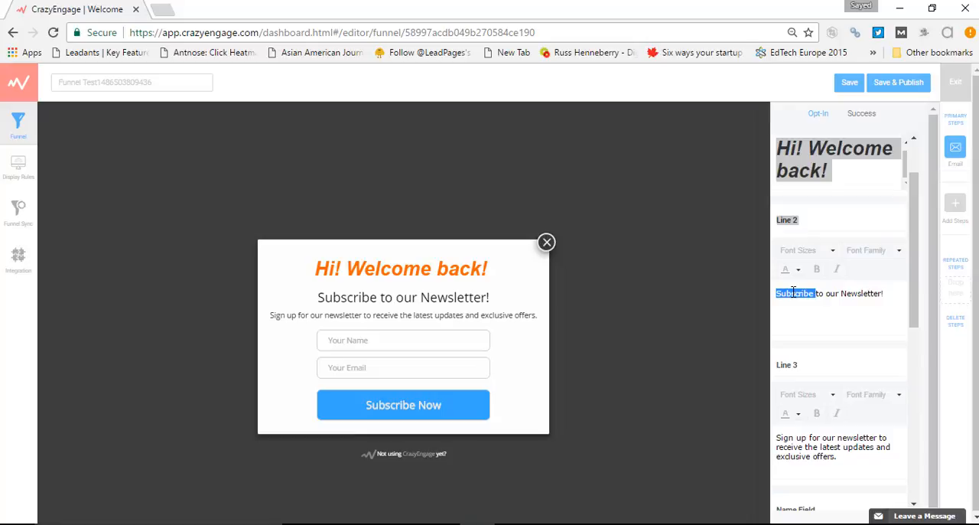
key(BackSpace)
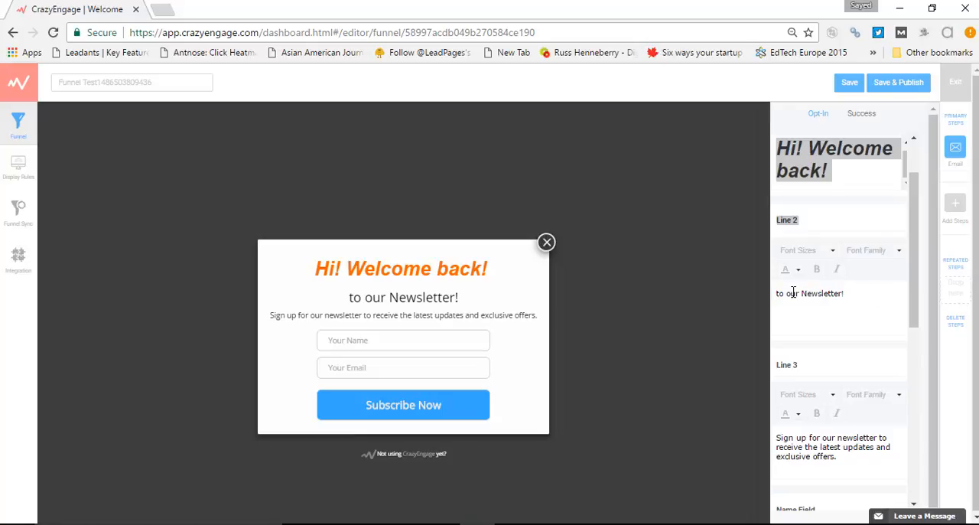
text(Songup)
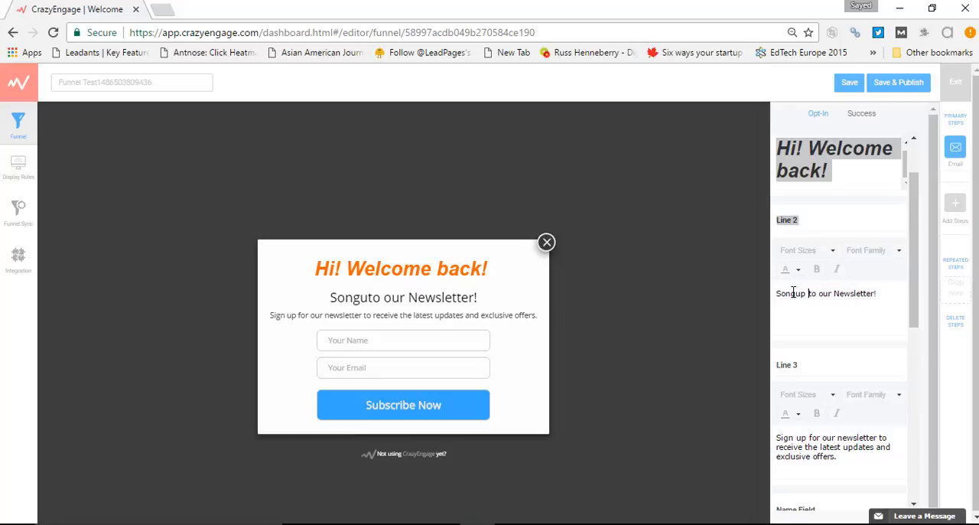
double_click(331, 299)
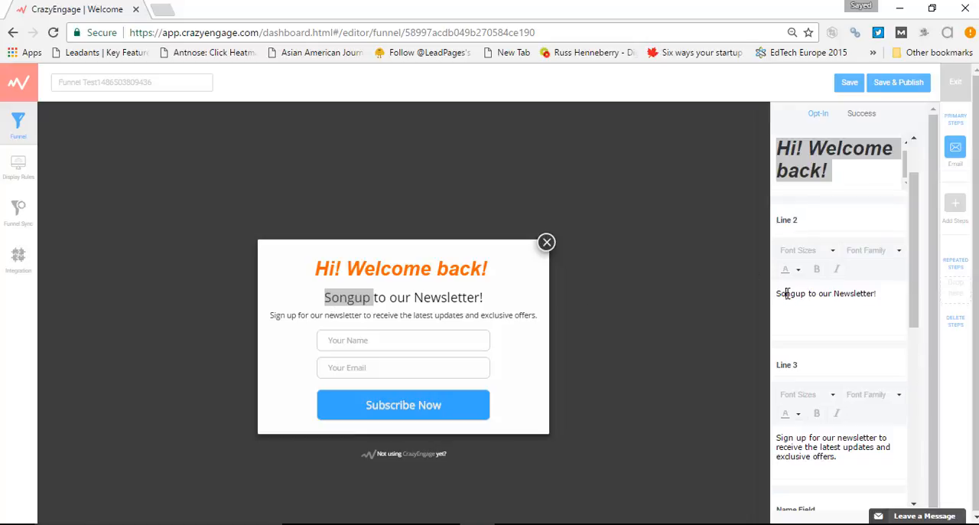
key(BackSpace)
text(i)
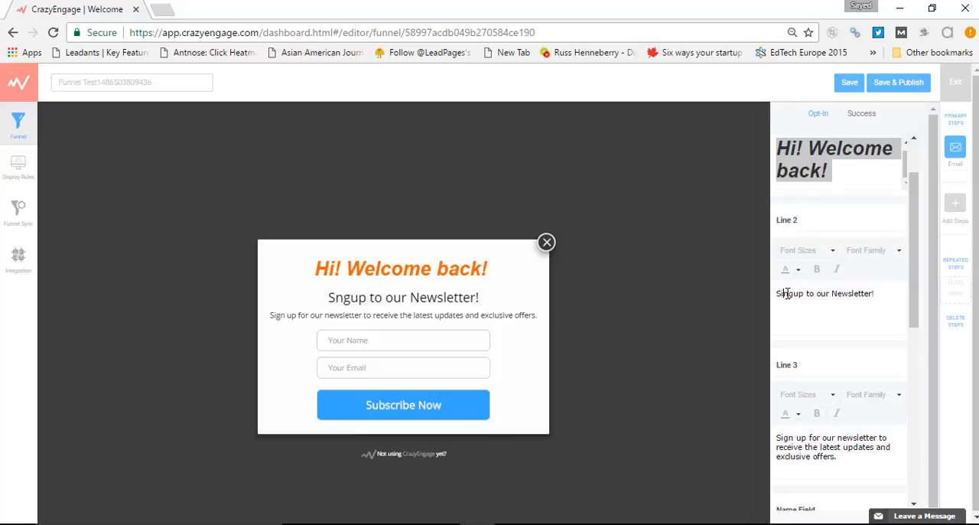
double_click(789, 293)
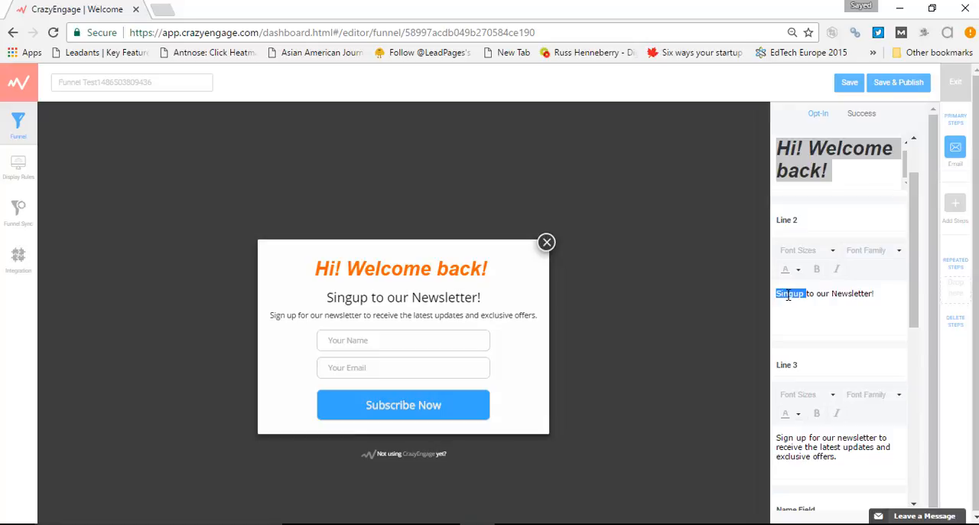
triple_click(346, 304)
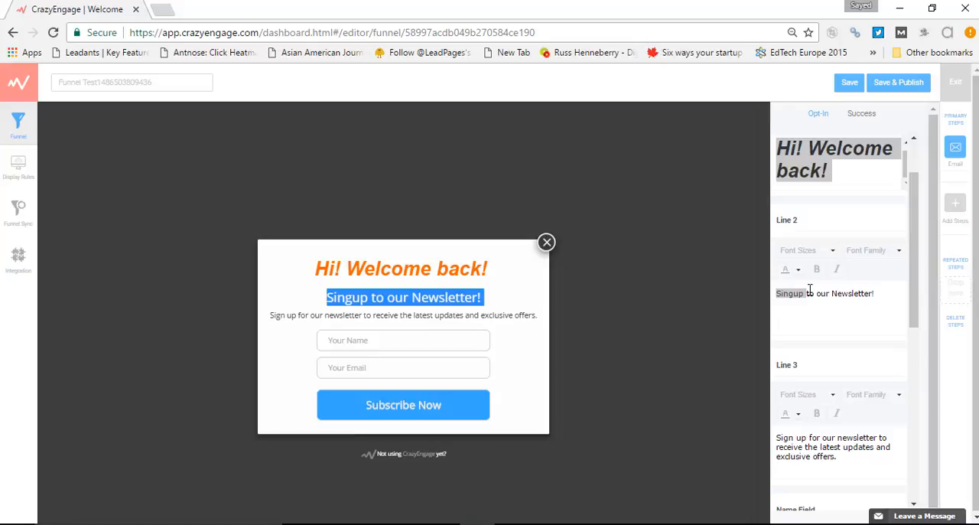
Examine the Line 2 font options and match the Line 3 setting to its description text in the popup preview
click(831, 254)
click(868, 257)
click(868, 257)
scroll(832, 308, down, 2)
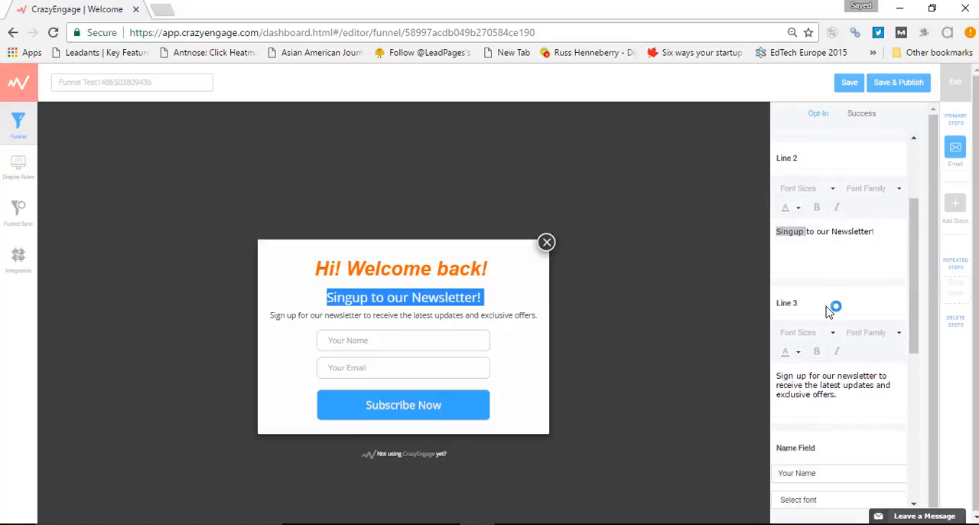
triple_click(500, 313)
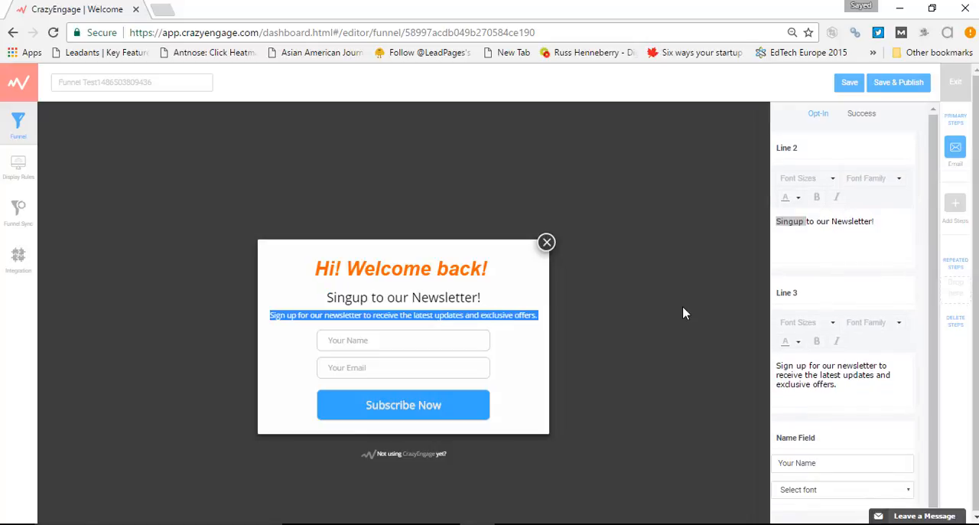
click(788, 288)
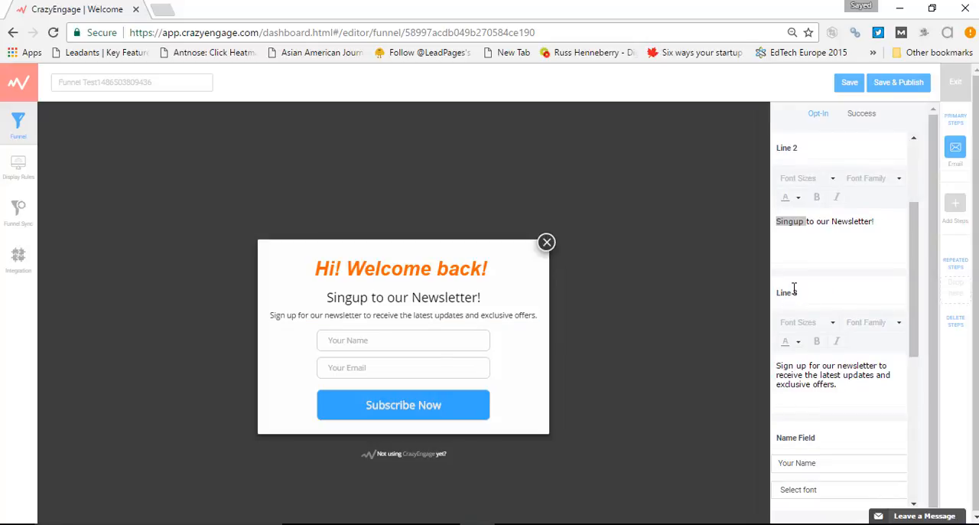
click(794, 288)
scroll(813, 306, down, 2)
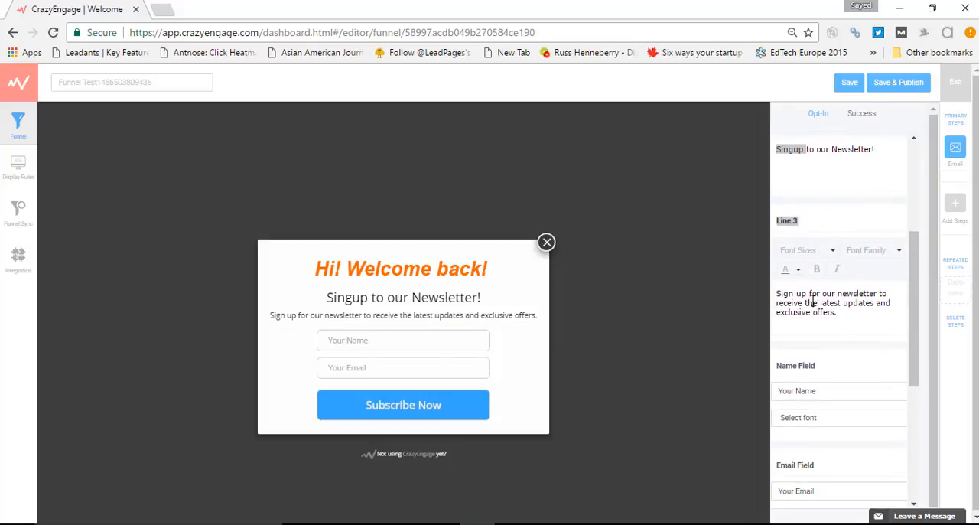
triple_click(813, 300)
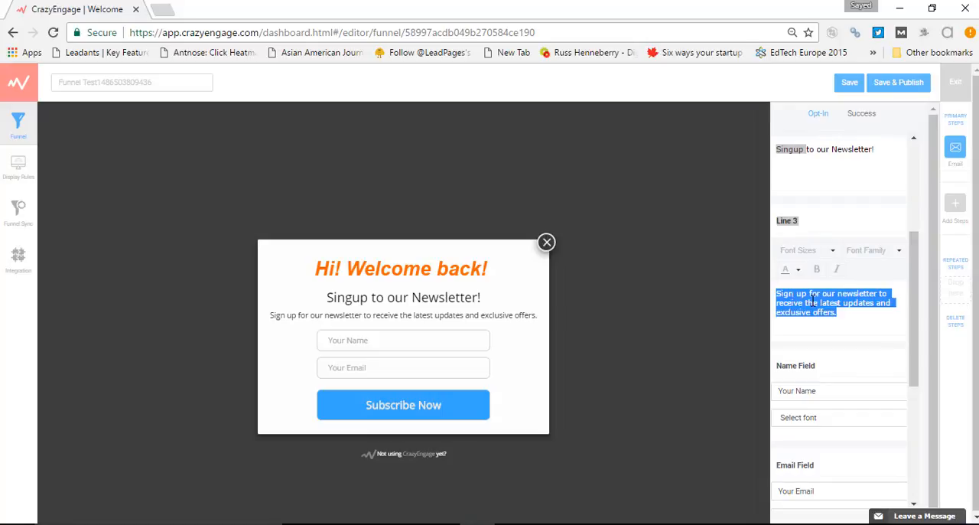
triple_click(512, 314)
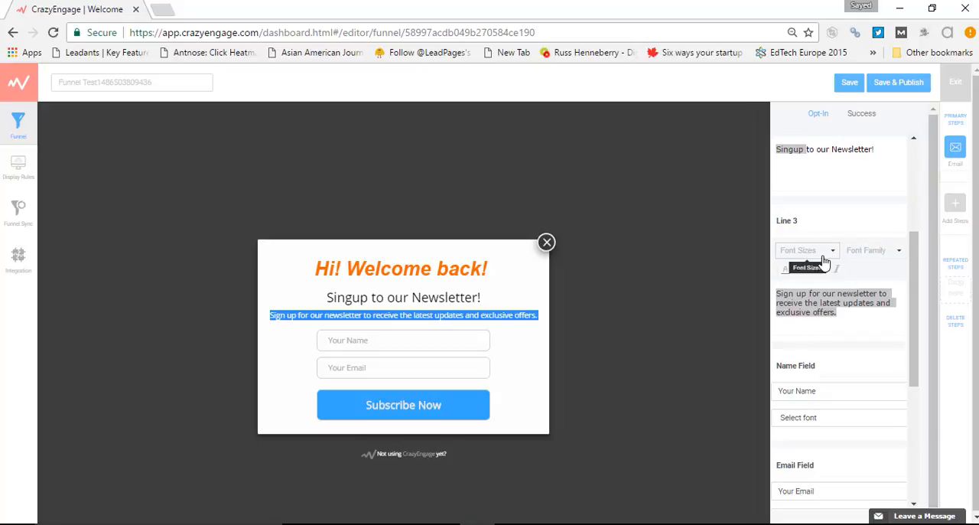
Compare the Line 1 and Line 2 settings with the corresponding greeting and heading in the popup preview
scroll(798, 268, up, 3)
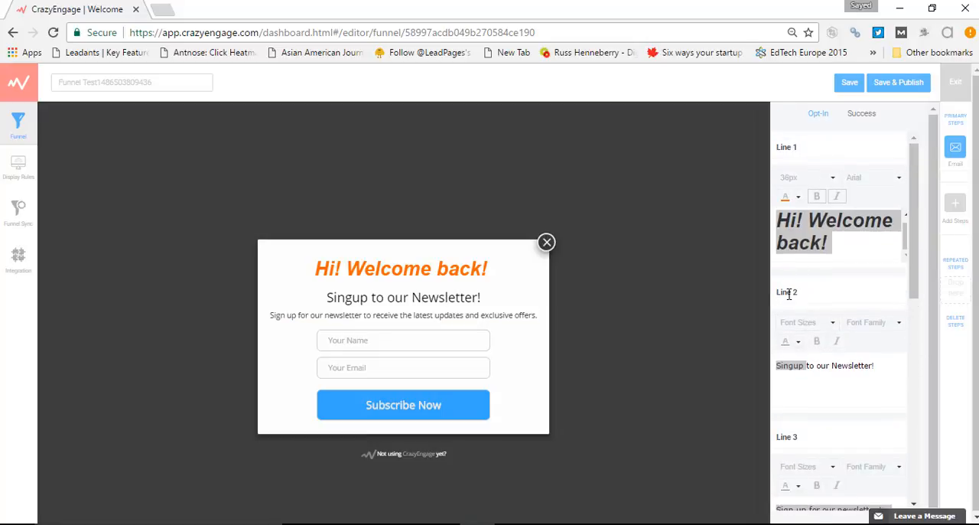
triple_click(787, 292)
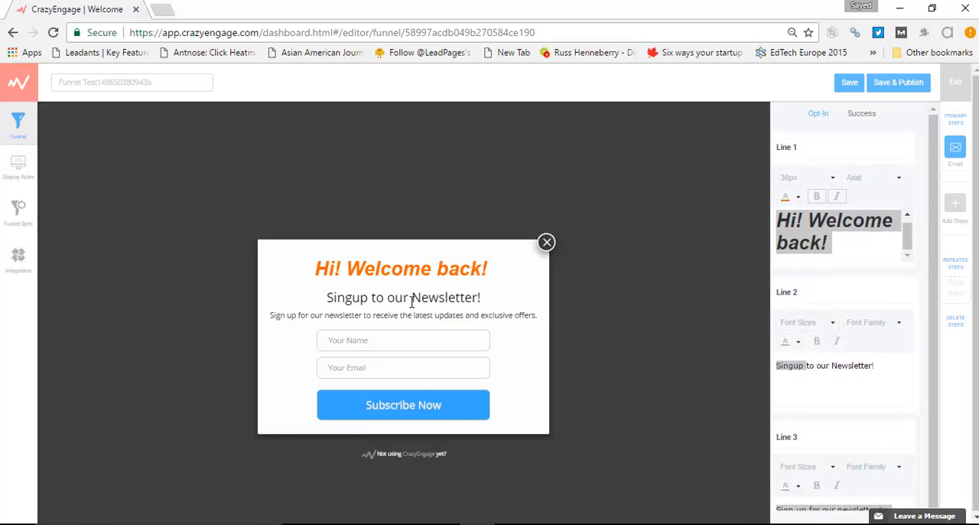
triple_click(443, 298)
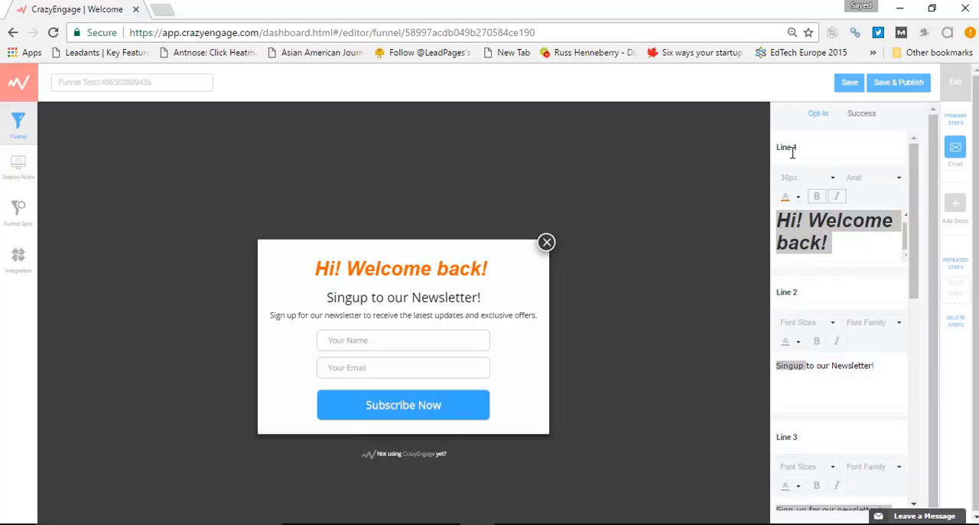
triple_click(791, 148)
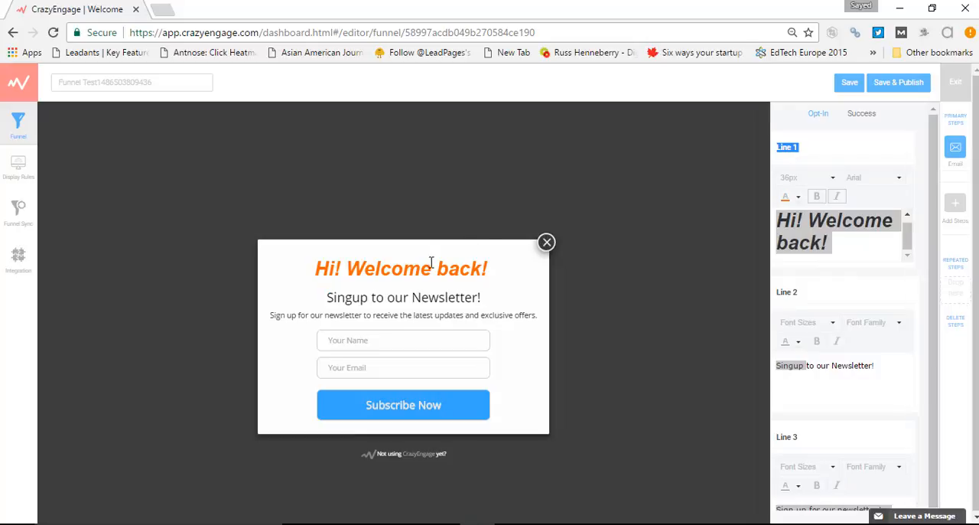
triple_click(797, 147)
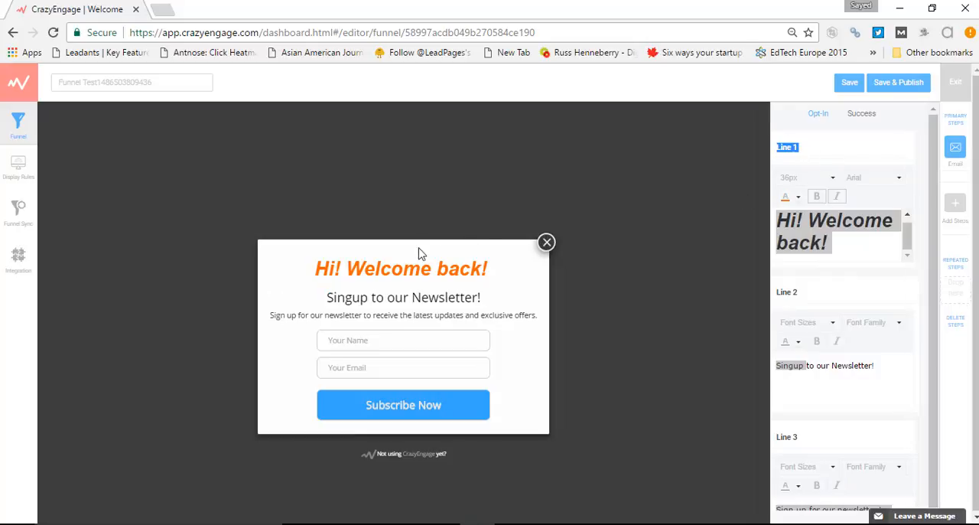
double_click(438, 264)
triple_click(439, 264)
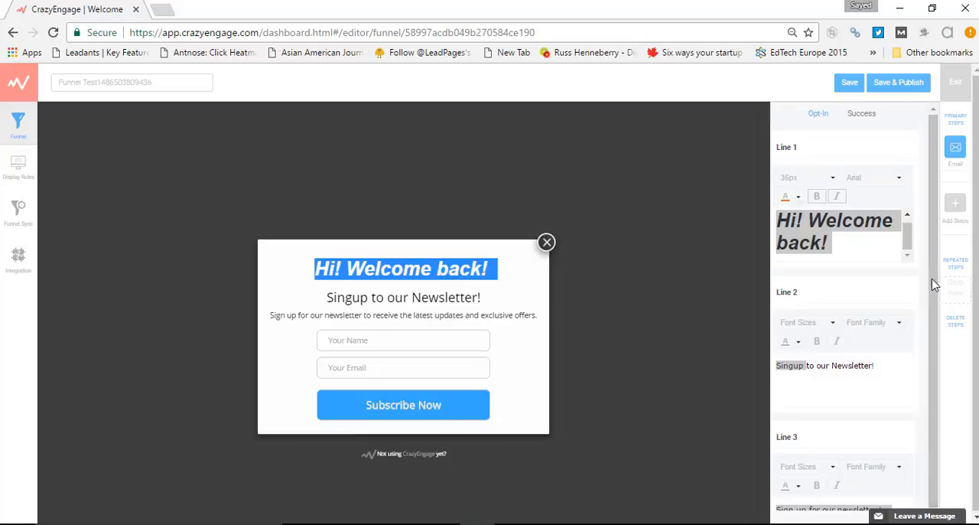
Delete the Line 1 greeting and the Line 2 heading, keeping only the Line 3 description in the popup
triple_click(831, 243)
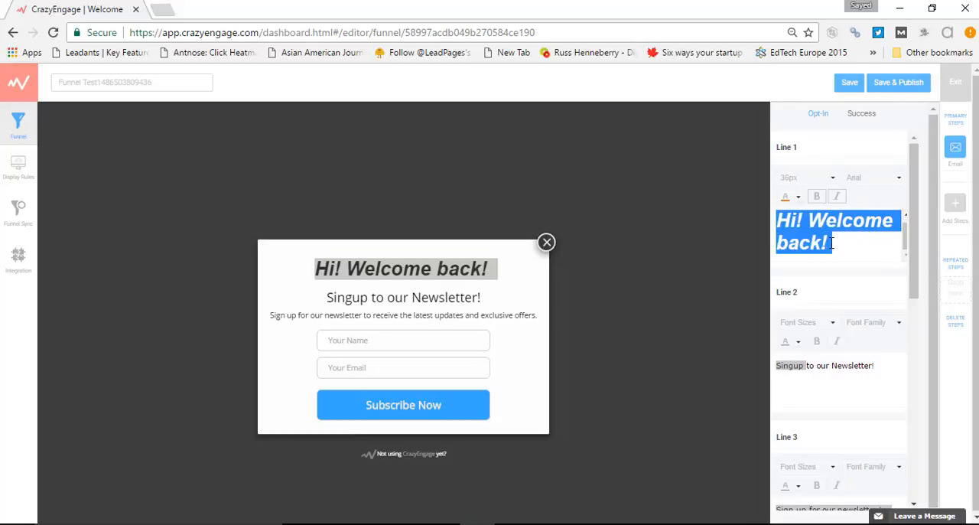
key(BackSpace)
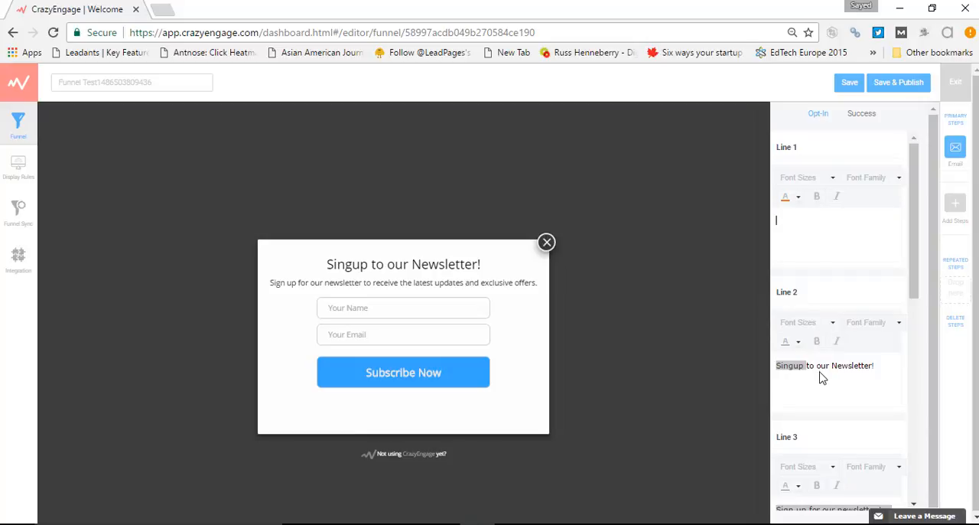
triple_click(843, 364)
key(BackSpace)
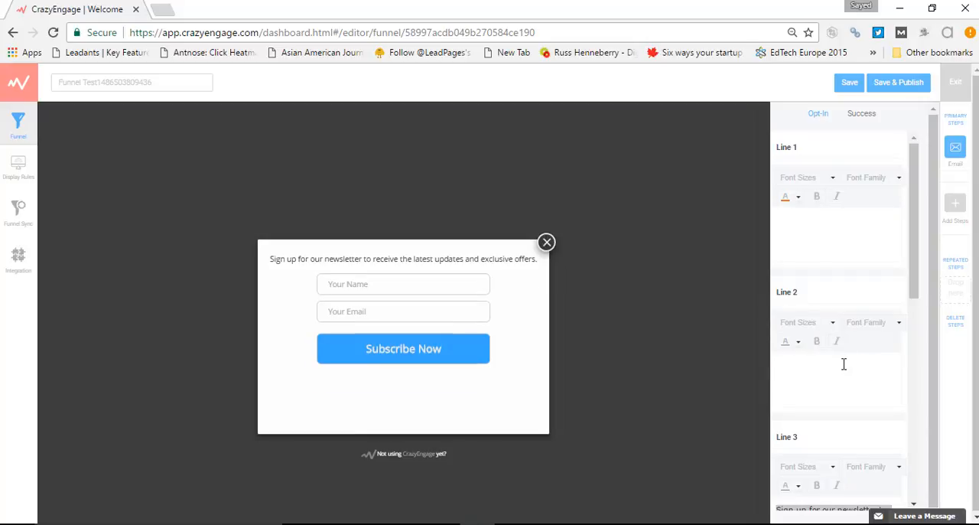
scroll(843, 364, down, 1)
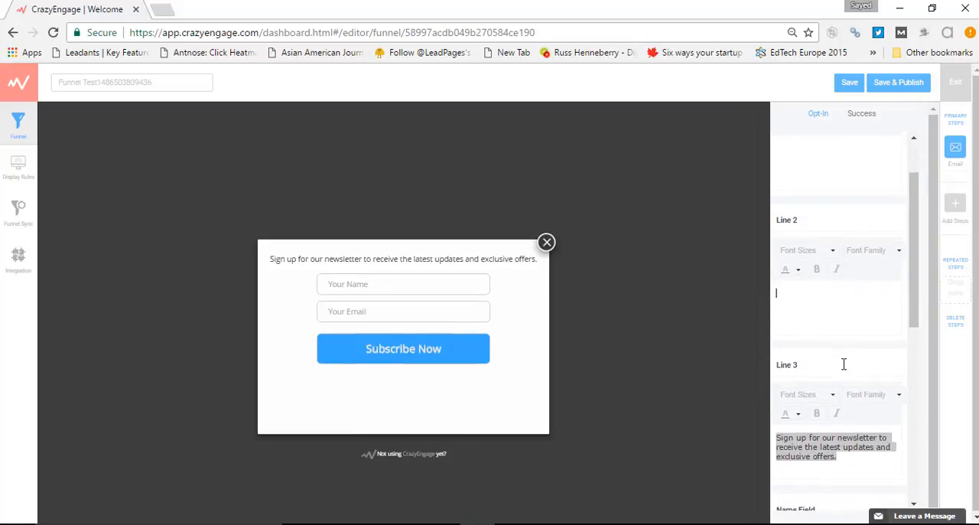
double_click(426, 260)
triple_click(427, 261)
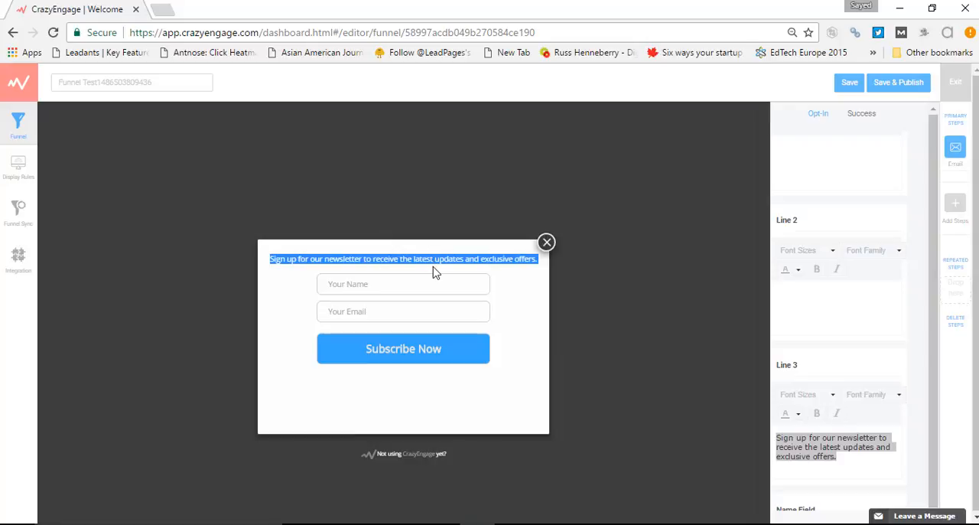
Examine the name and email fields in the popup preview alongside their settings
scroll(896, 333, down, 3)
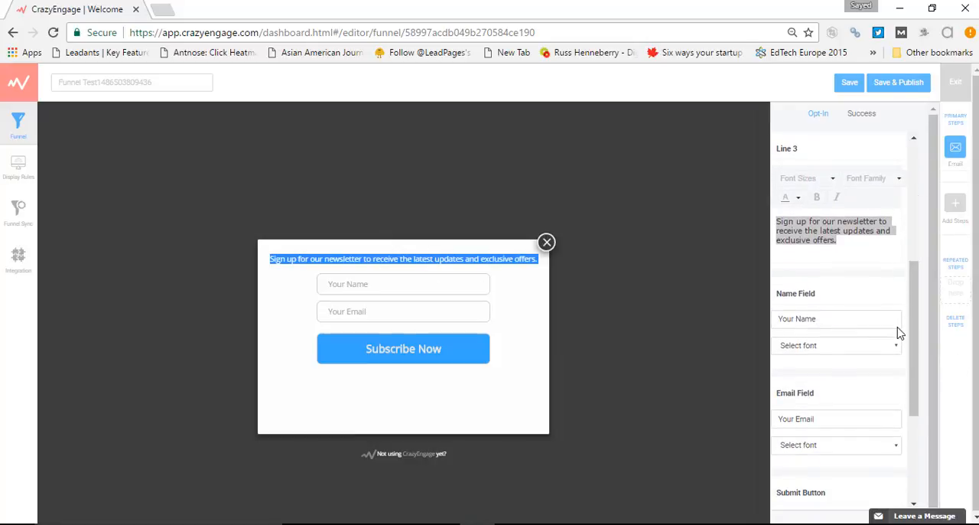
click(419, 284)
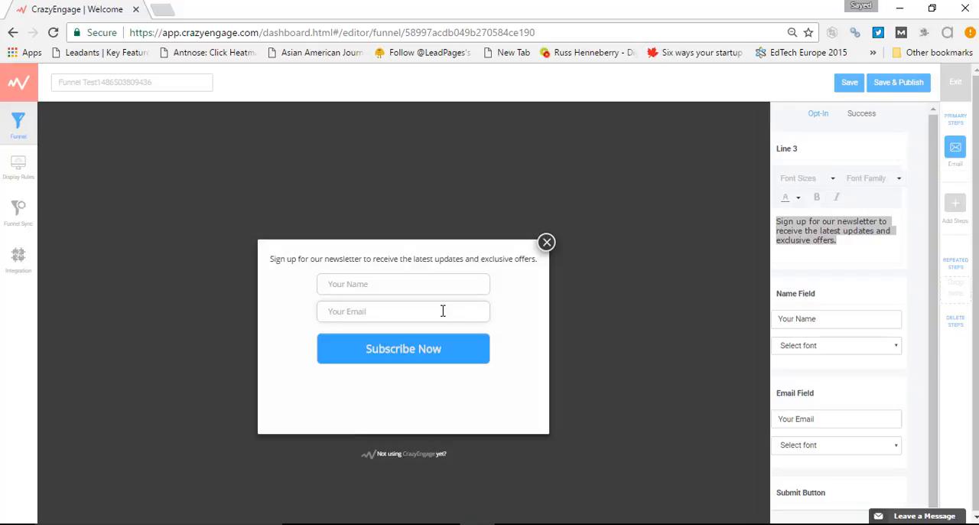
click(442, 311)
click(401, 286)
Change the Name Field placeholder to "Name" and check it in the popup preview
triple_click(795, 293)
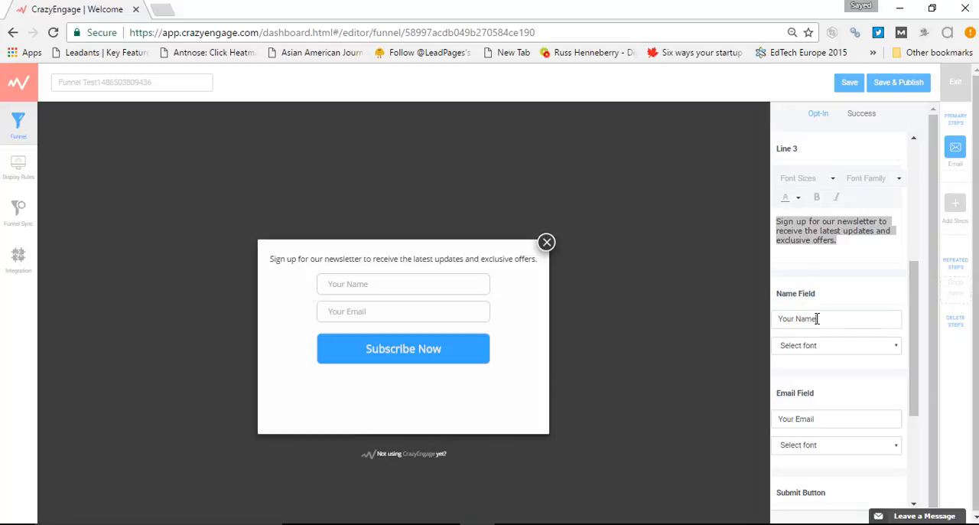
double_click(812, 318)
drag(787, 319, 769, 321)
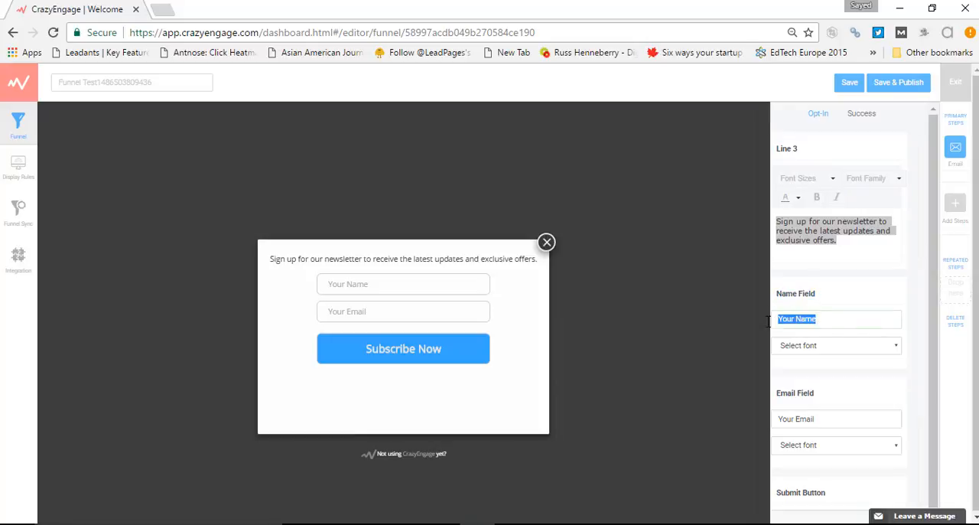
key(BackSpace)
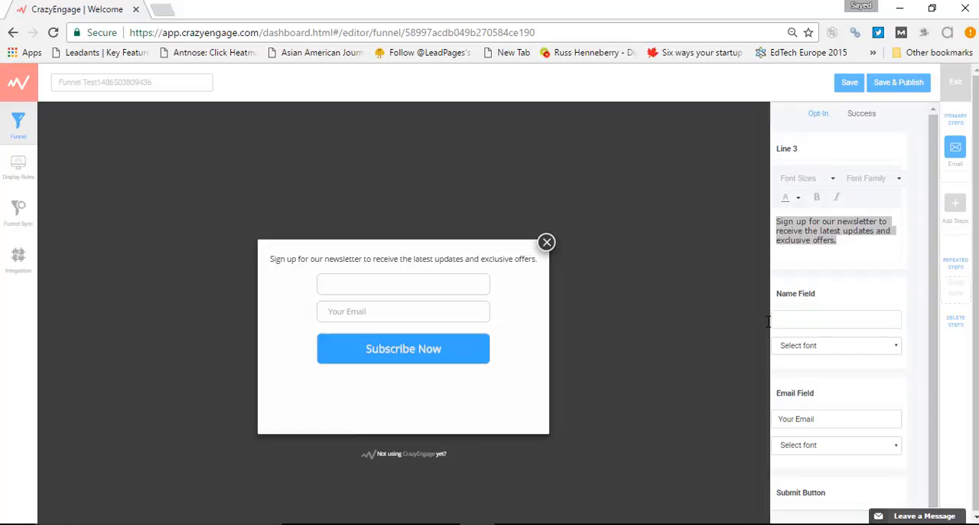
text(Nam)
key(shift+Left)
key(shift+Left)
key(shift+Left)
key(shift+Left)
click(347, 281)
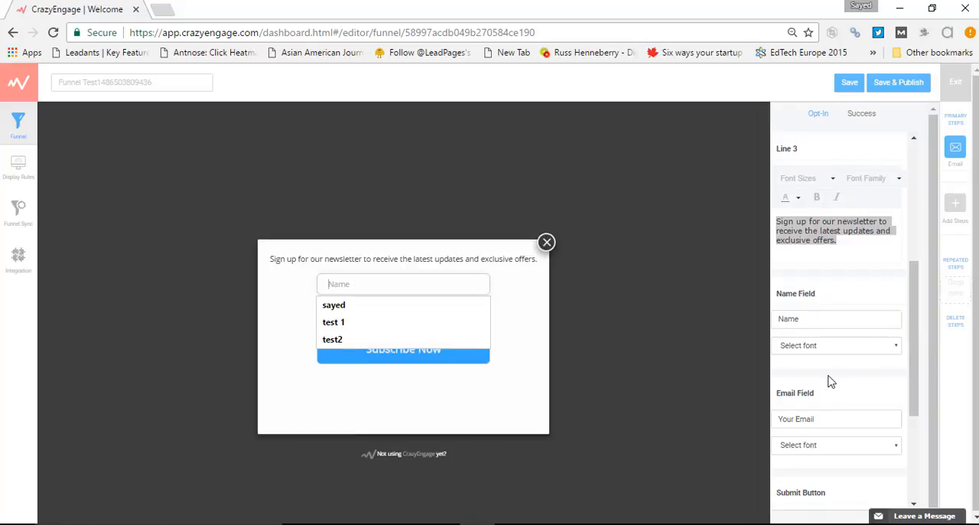
Set the Name Field's font to Helvetica
click(871, 353)
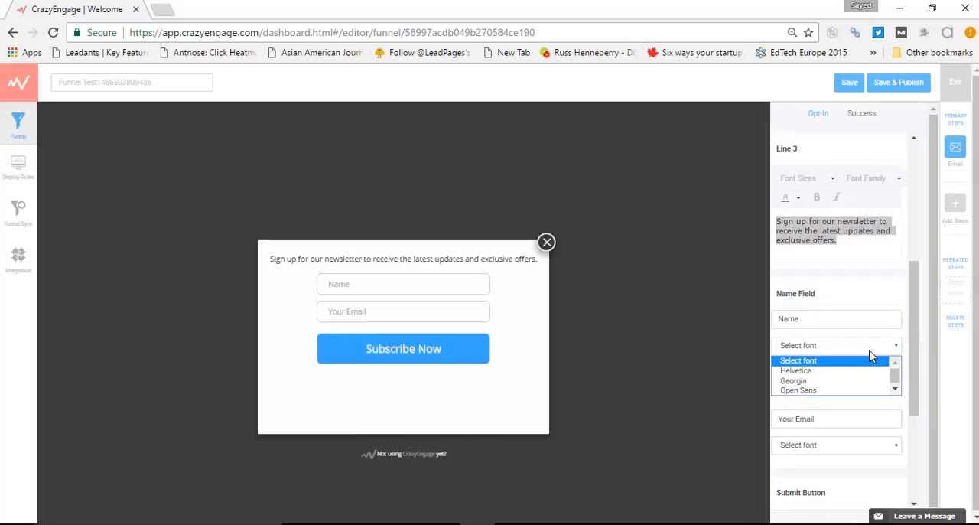
click(848, 371)
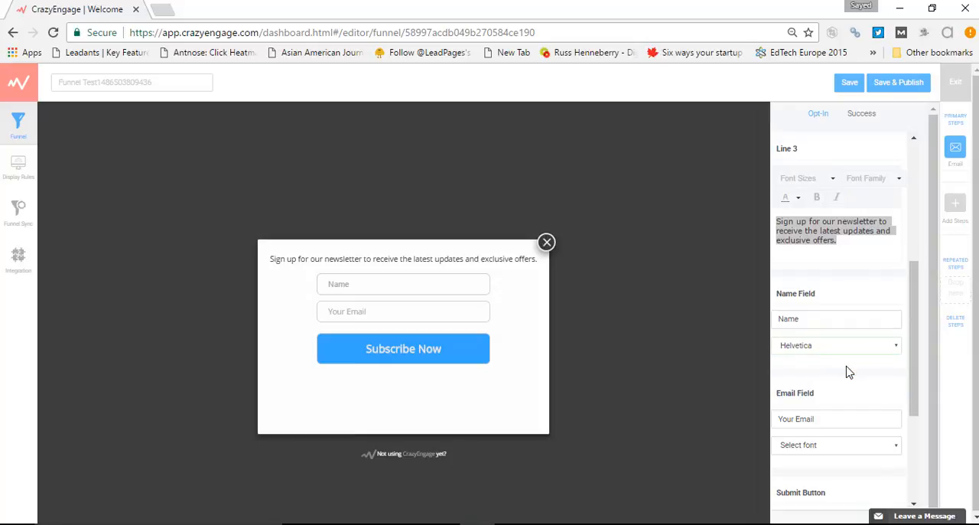
scroll(847, 370, down, 3)
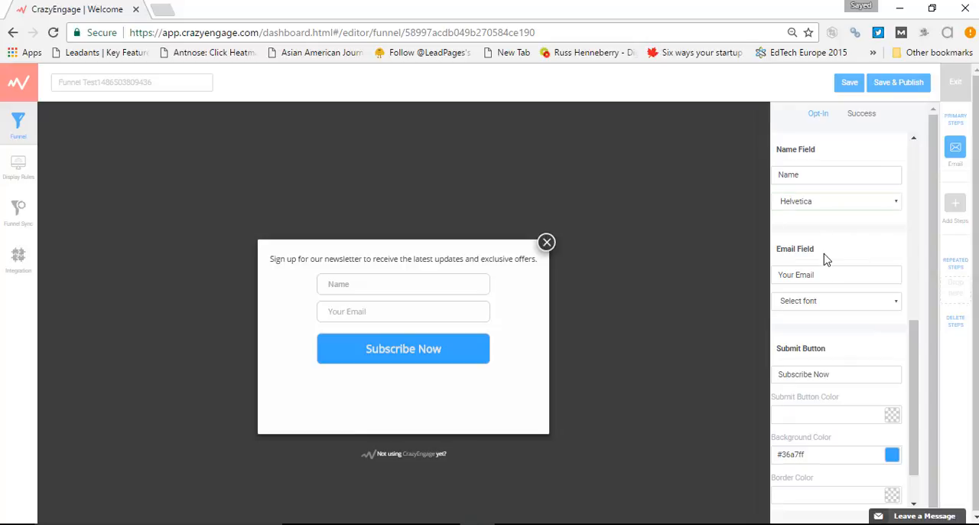
Shorten the Email Field placeholder to "Email" and check it in the popup preview
triple_click(803, 248)
click(396, 309)
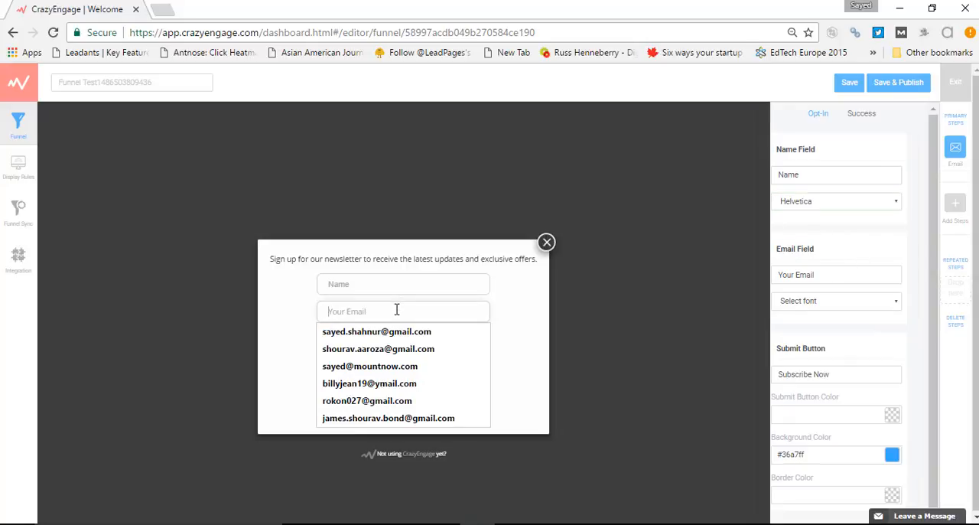
click(818, 269)
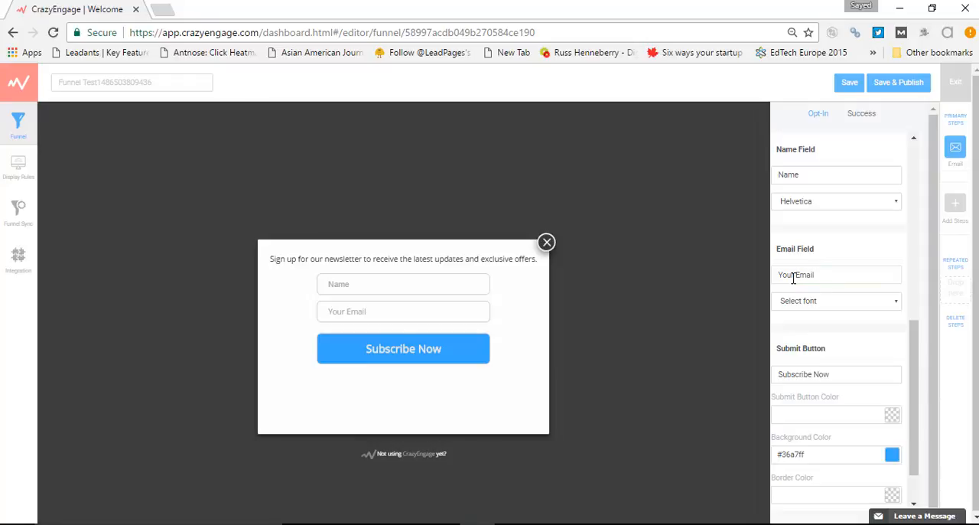
drag(797, 274, 776, 278)
key(BackSpace)
double_click(788, 275)
click(329, 312)
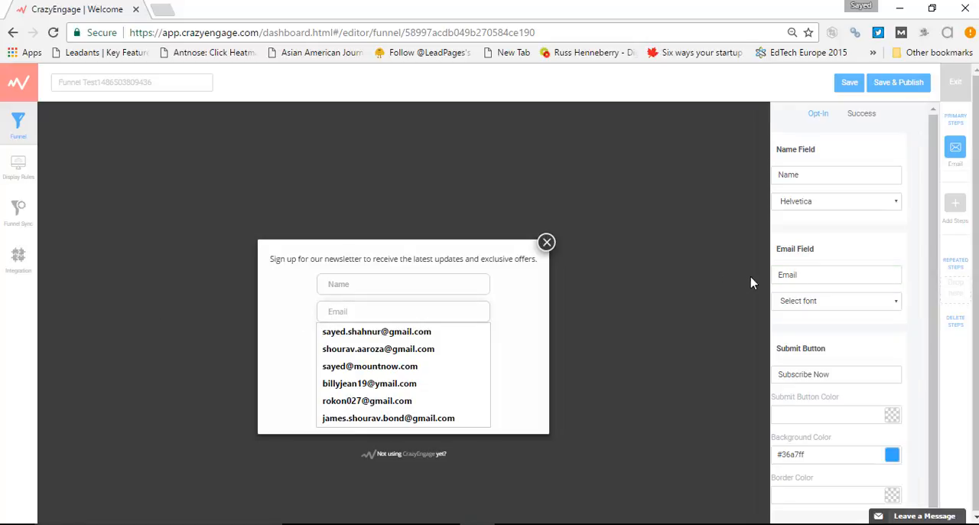
Try "your email d" as custom placeholder text for the Email Field
click(799, 275)
double_click(799, 275)
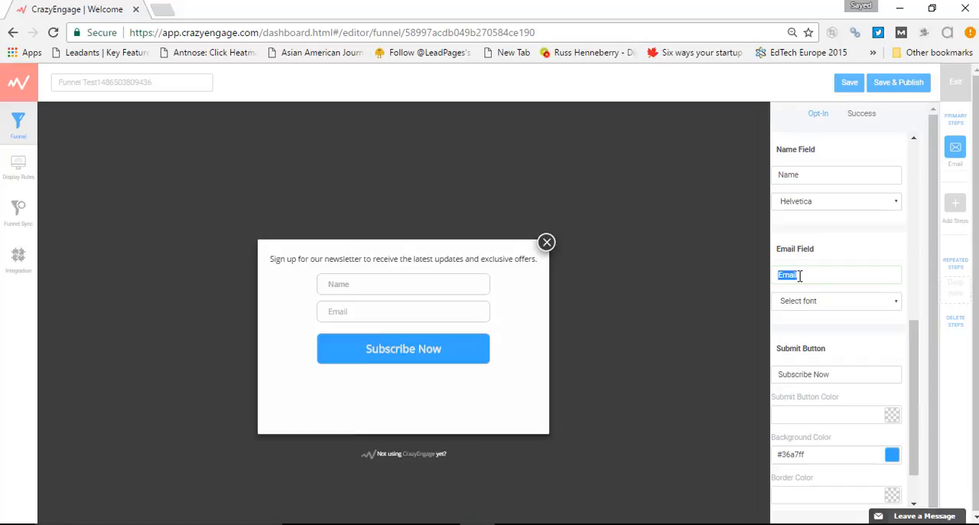
text(amazing)
key(BackSpace)
key(BackSpace)
key(BackSpace)
key(BackSpace)
key(BackSpace)
key(BackSpace)
text(your email d)
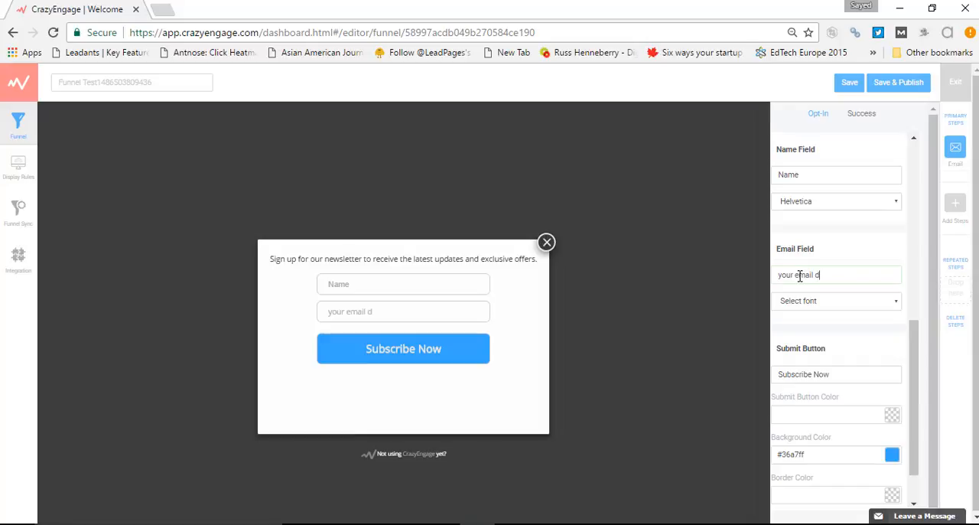
Clear all placeholder text from the Email Field so it is left empty
key(BackSpace)
key(BackSpace)
key(BackSpace)
key(BackSpace)
key(BackSpace)
key(BackSpace)
key(BackSpace)
key(BackSpace)
key(BackSpace)
key(BackSpace)
key(BackSpace)
key(BackSpace)
key(BackSpace)
key(BackSpace)
text(asdkjasda)
key(BackSpace)
key(BackSpace)
key(BackSpace)
key(BackSpace)
key(BackSpace)
key(BackSpace)
key(BackSpace)
key(BackSpace)
key(BackSpace)
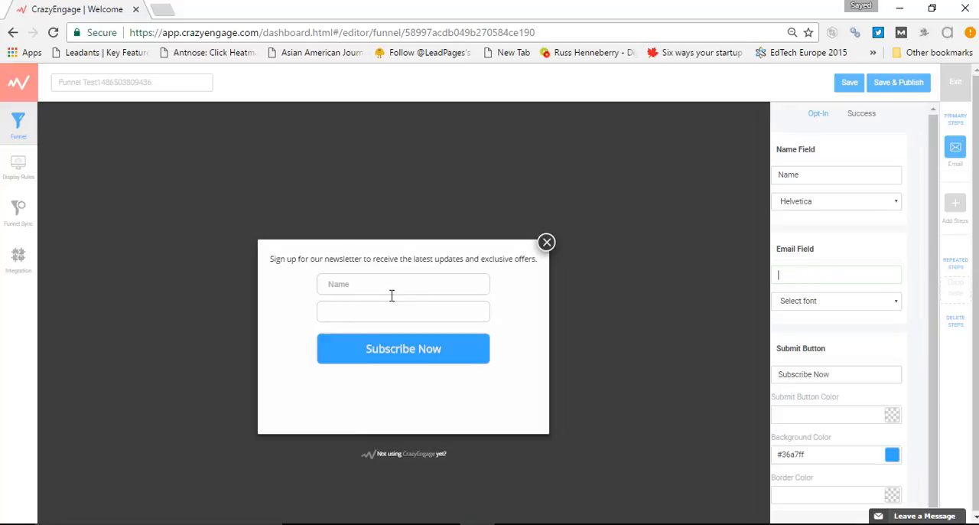
Examine the font choices offered for the Email Field and the Name Field without changing them
click(811, 300)
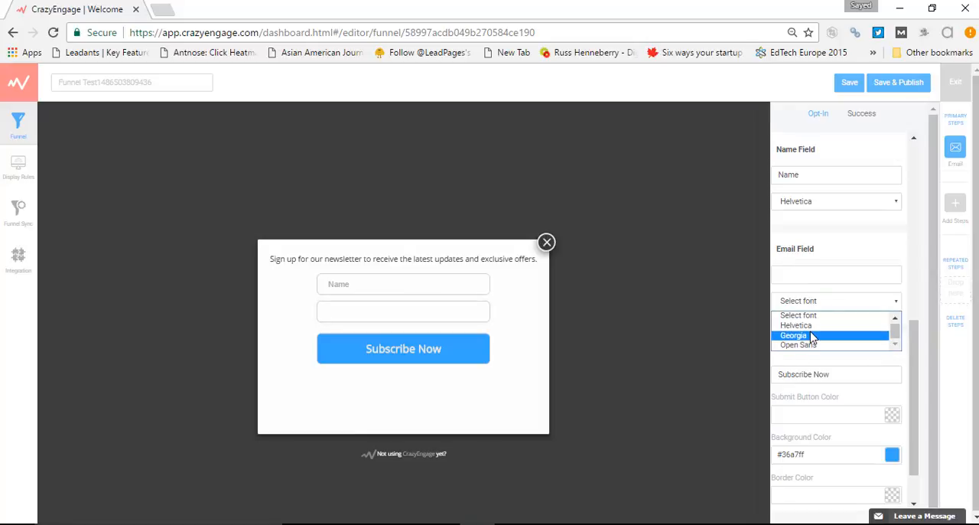
click(856, 225)
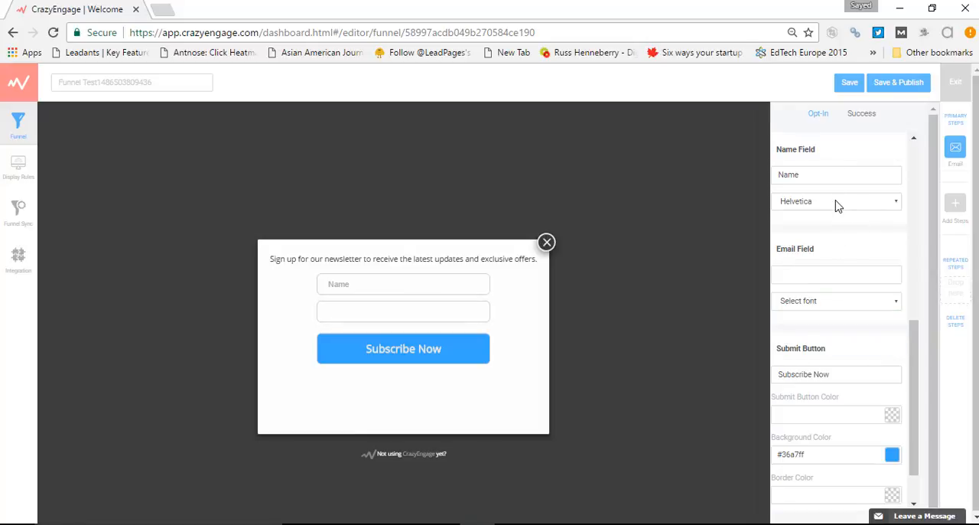
click(834, 201)
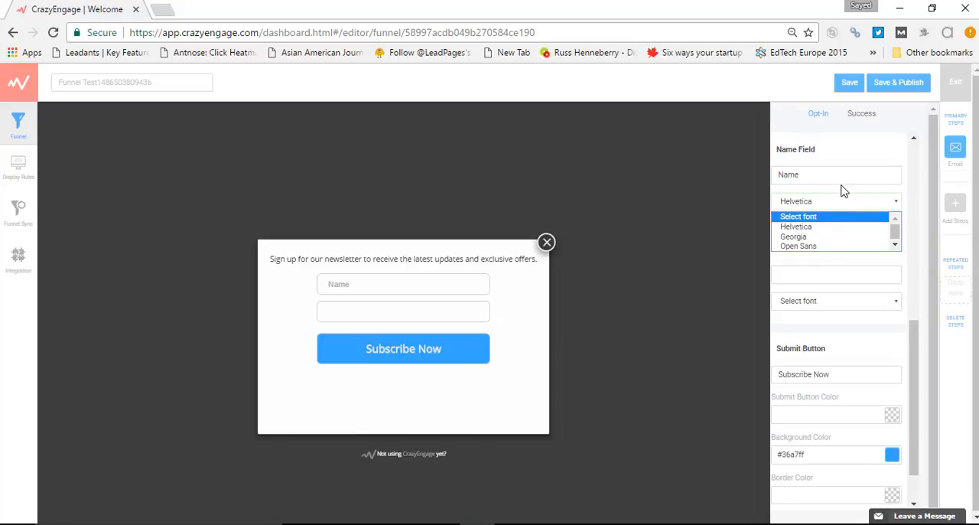
click(811, 170)
click(818, 282)
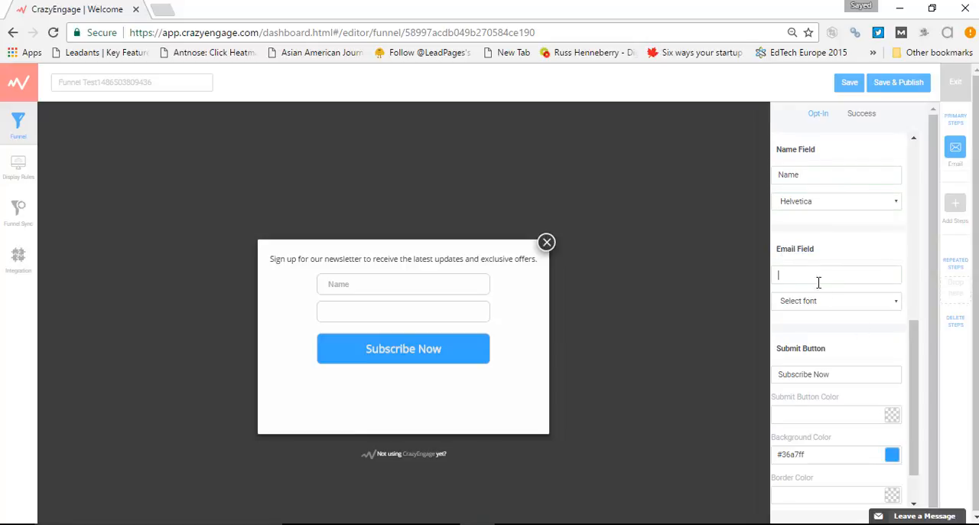
click(834, 303)
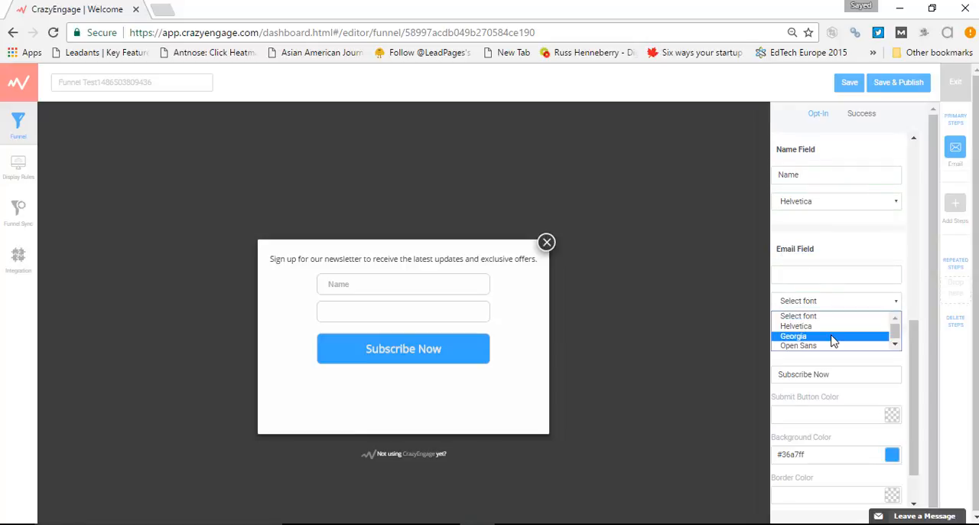
click(872, 237)
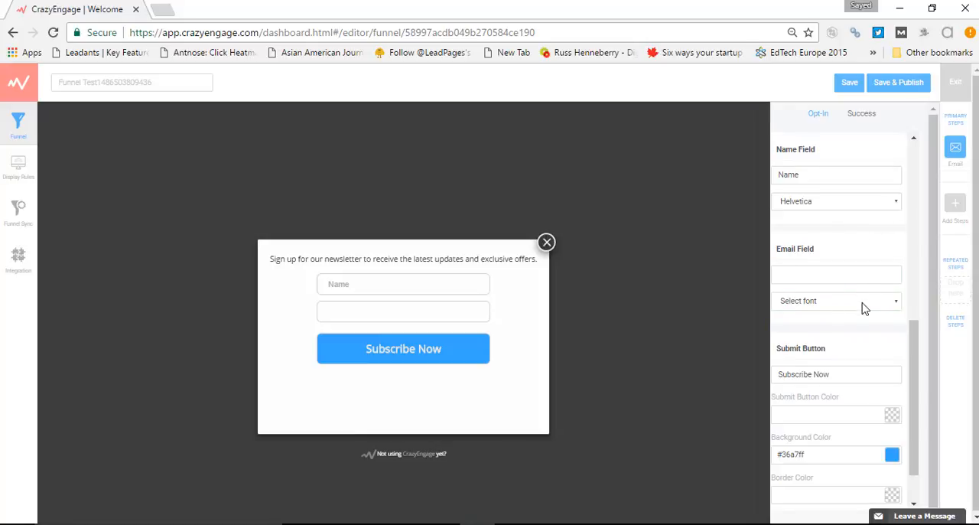
Change the Submit Button text to "Signup now!", correcting the spelling of the first word
scroll(864, 308, down, 1)
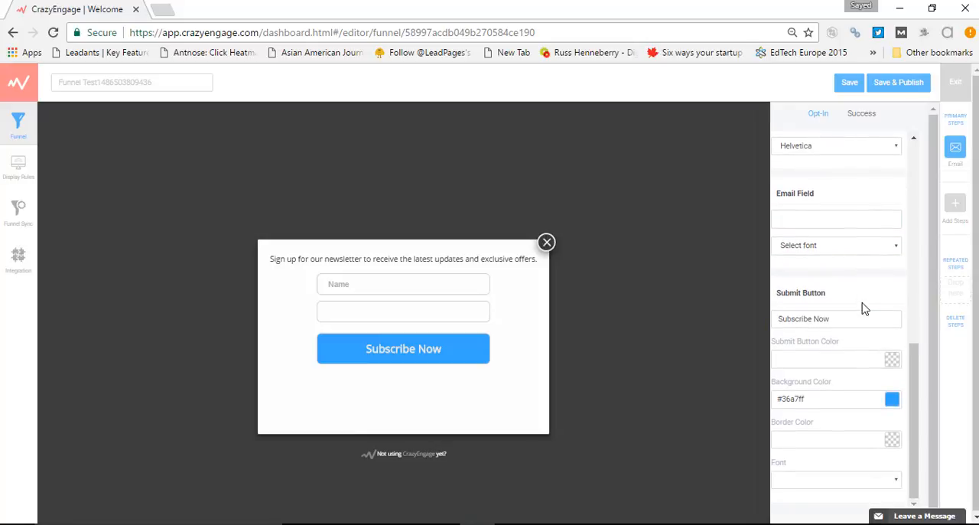
triple_click(791, 292)
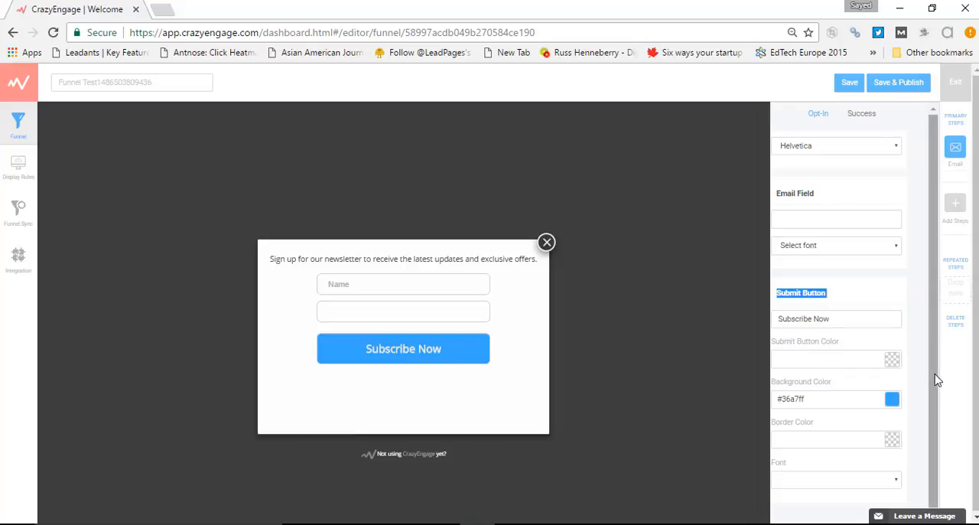
click(844, 321)
drag(843, 321, 788, 318)
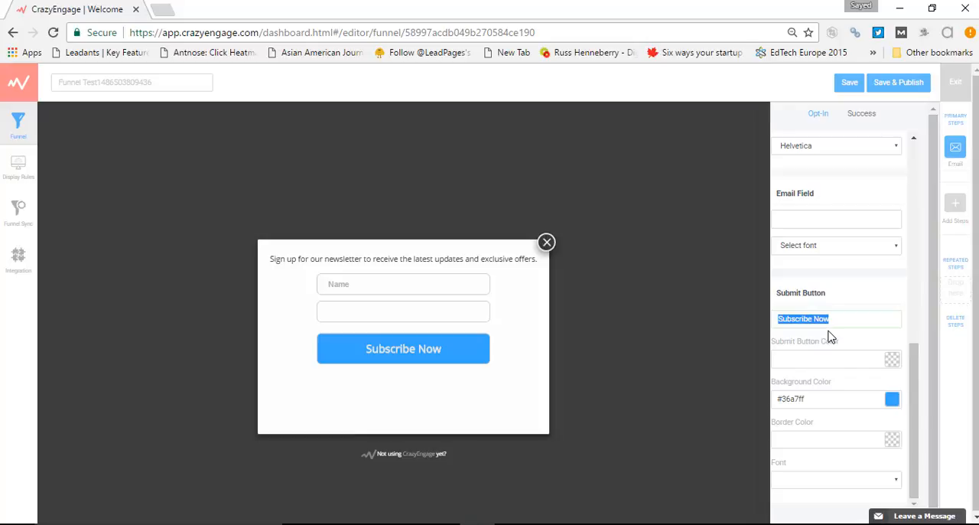
key(BackSpace)
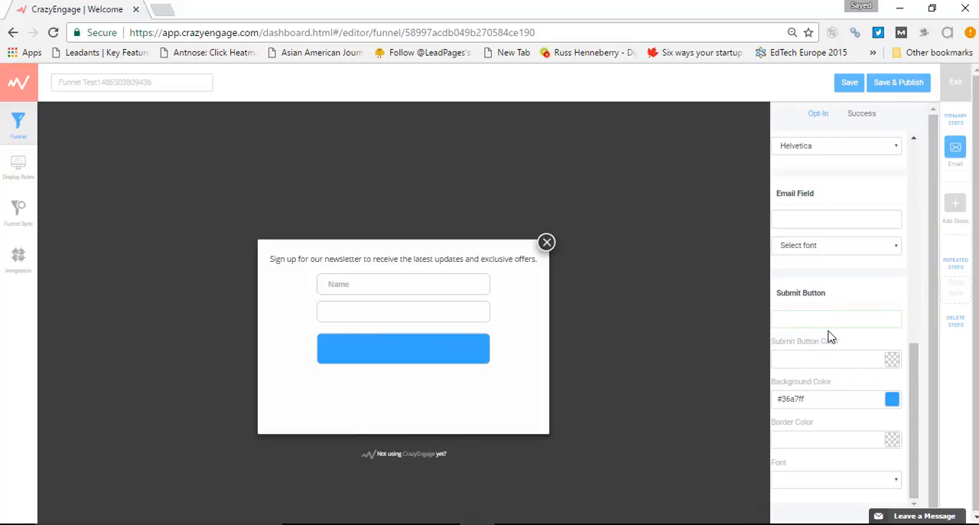
text(Singup now!)
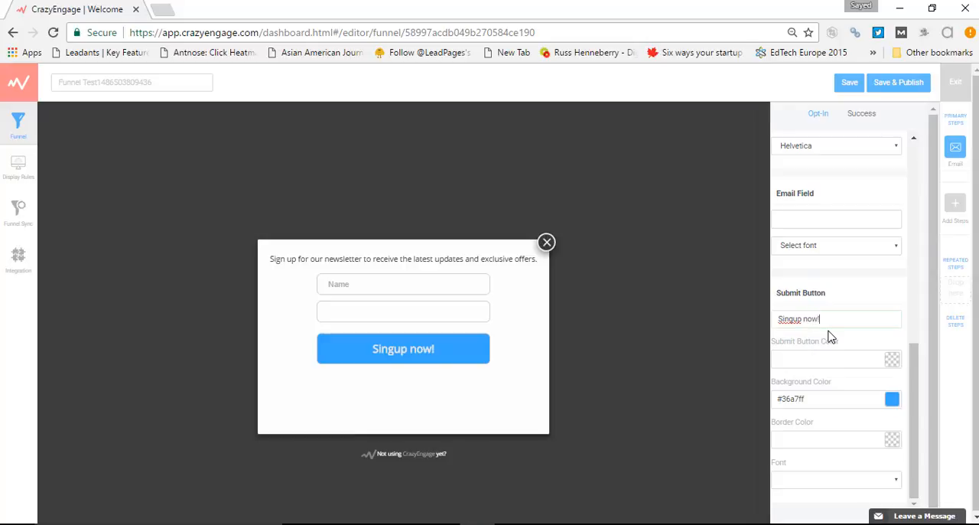
right_click(799, 318)
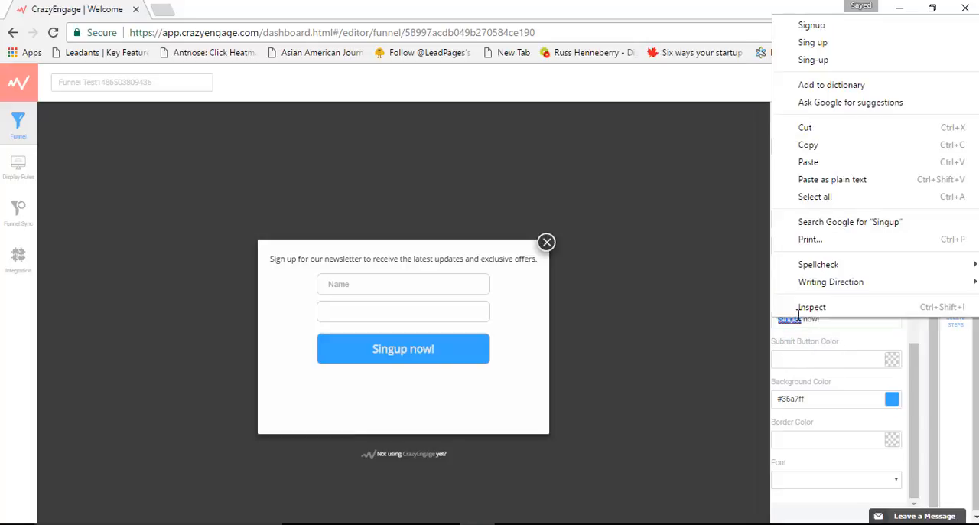
click(862, 29)
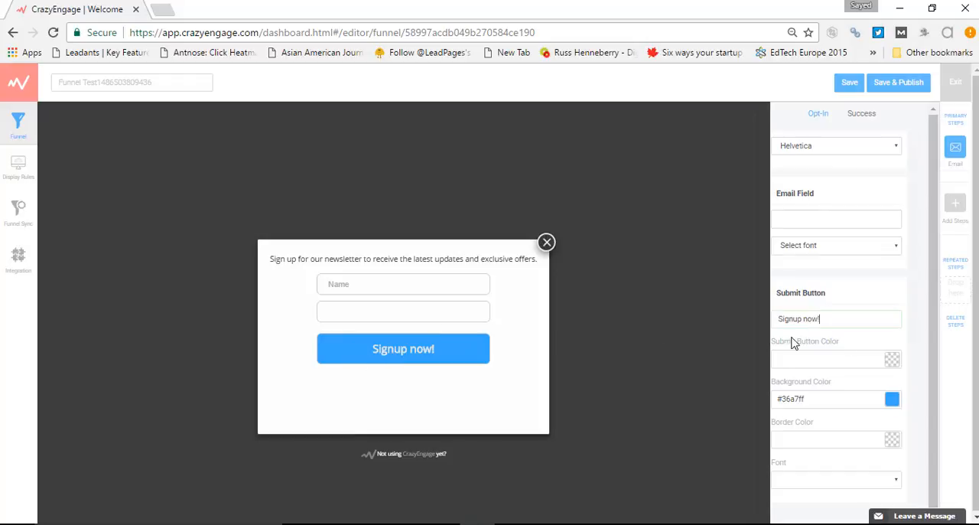
Set the Submit Button Color to red #b53535 for the "Signup now!" text
triple_click(817, 320)
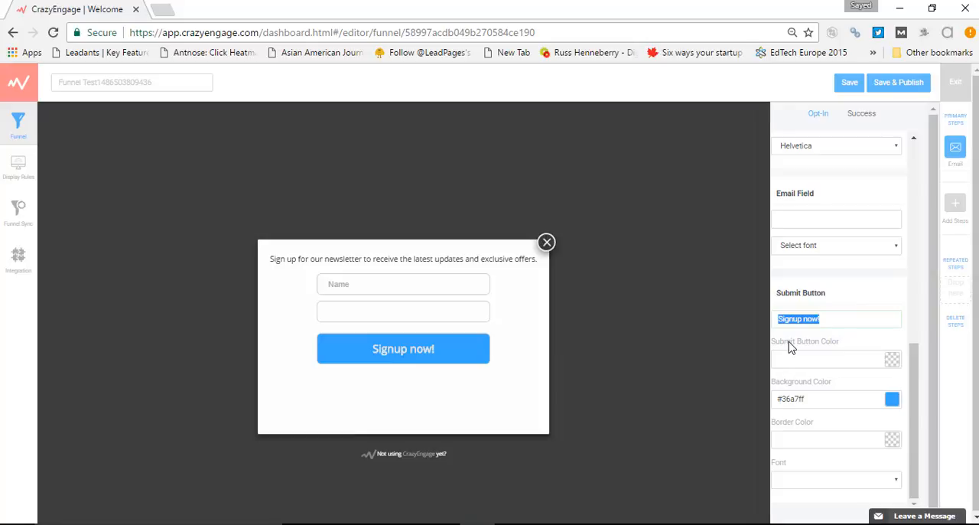
click(893, 359)
click(865, 290)
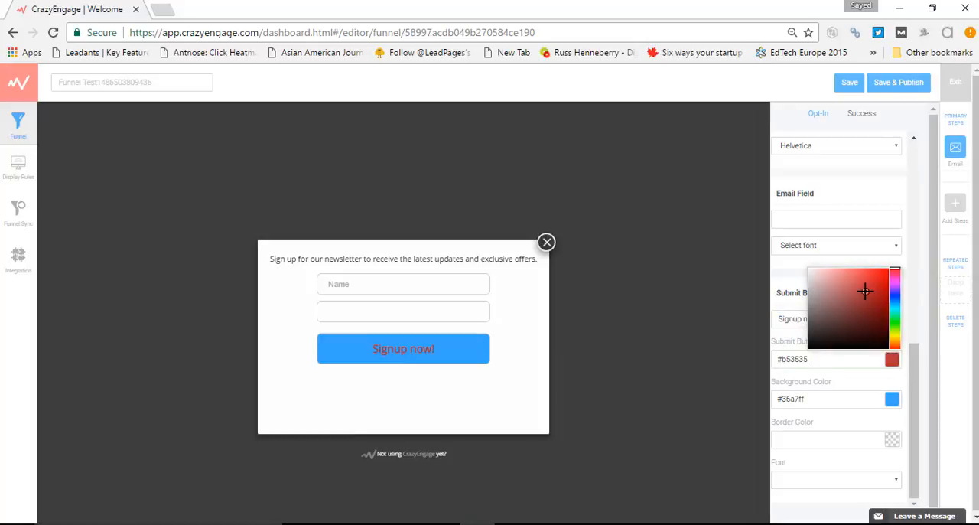
click(843, 379)
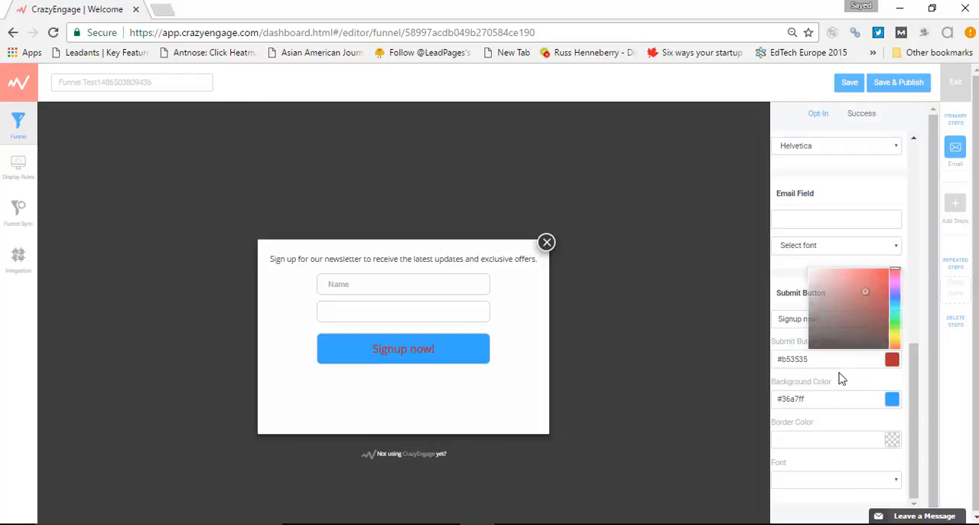
Set the submit button's background color to green #32fc51 and its border color to dark red #8c1e1e
triple_click(797, 386)
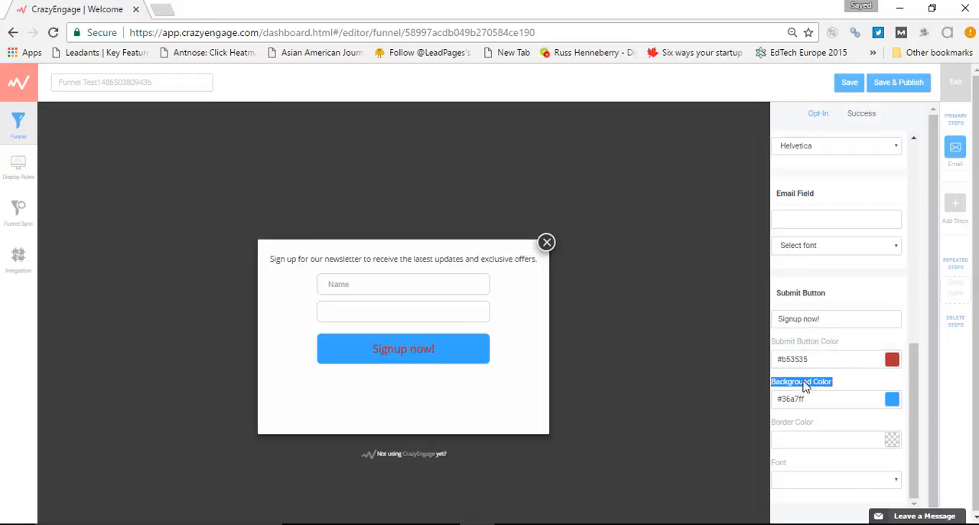
click(892, 397)
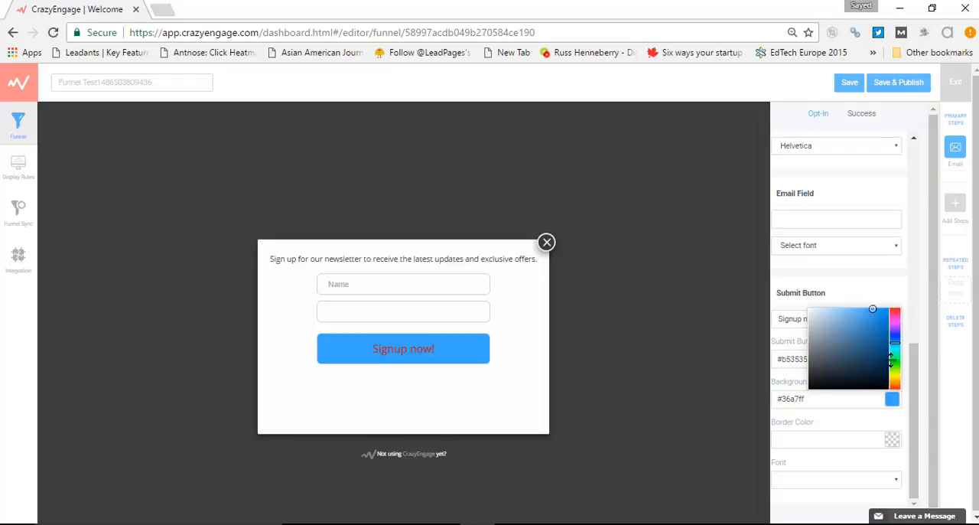
click(896, 359)
click(853, 413)
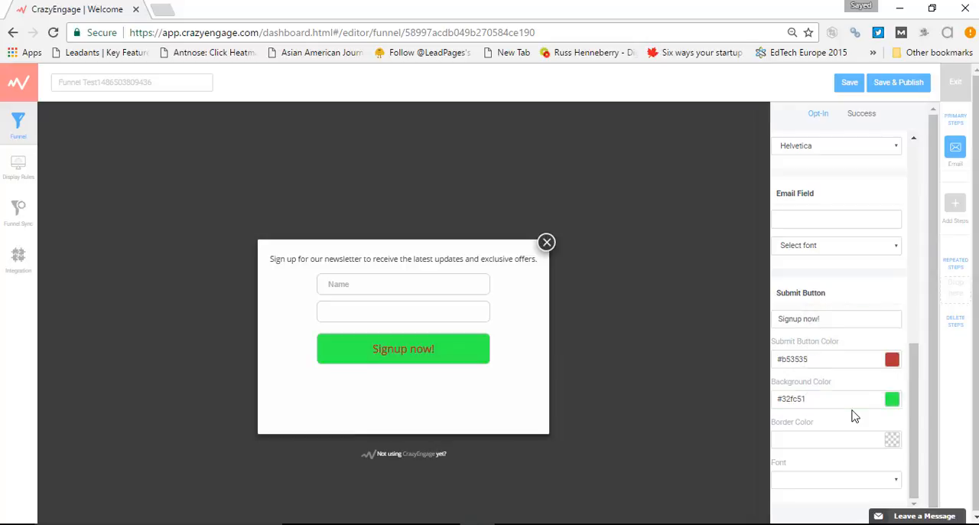
click(857, 439)
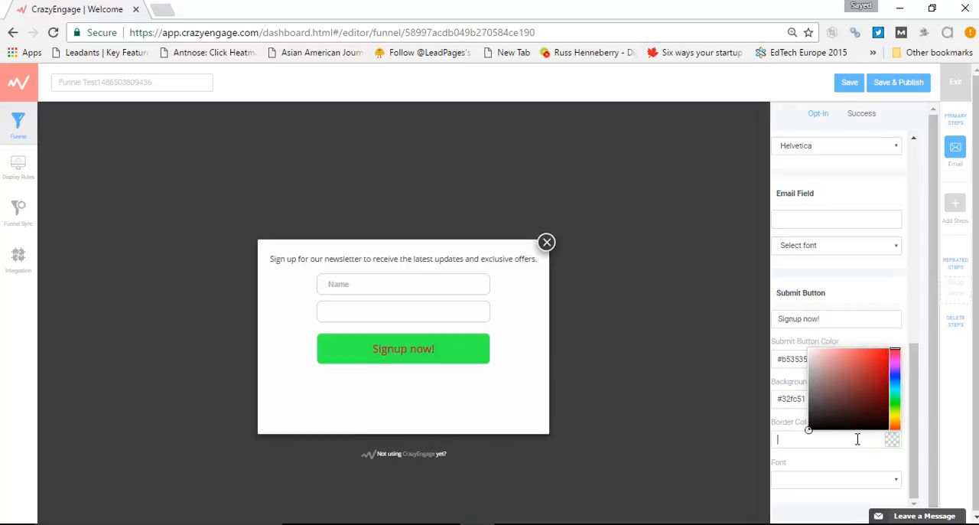
click(871, 383)
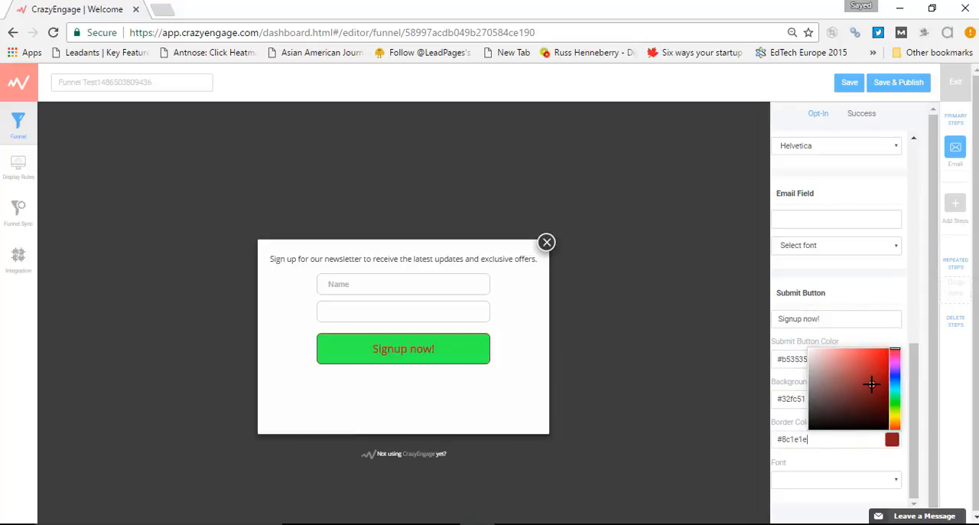
Set the submit button's font to Georgia
click(839, 482)
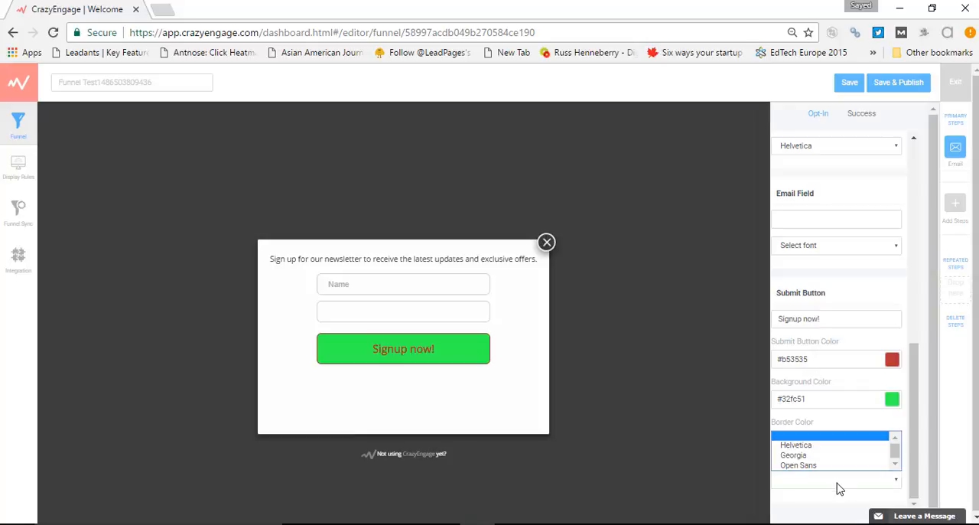
click(890, 430)
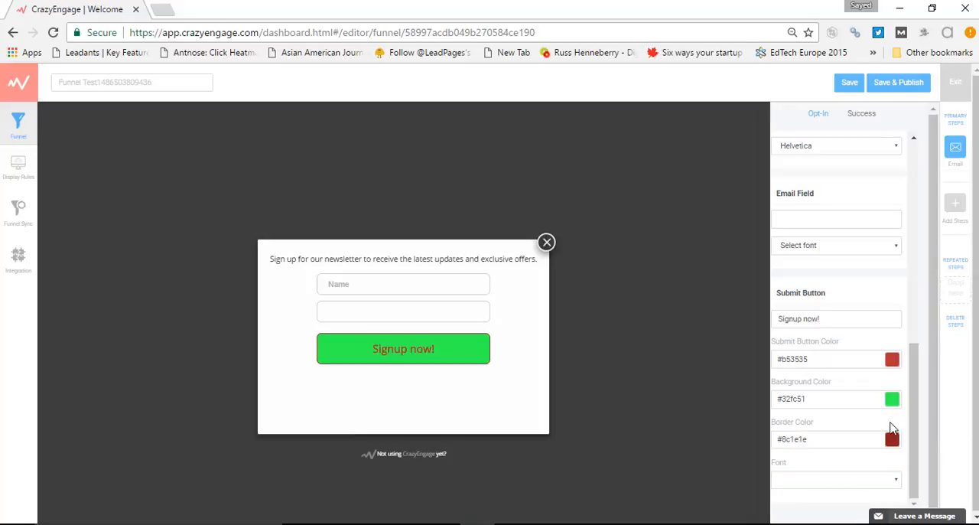
click(884, 482)
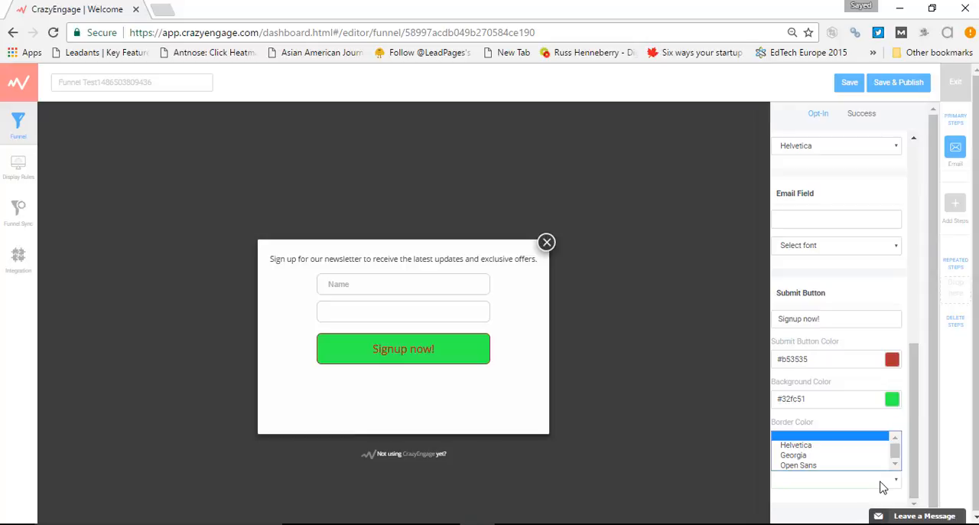
click(838, 455)
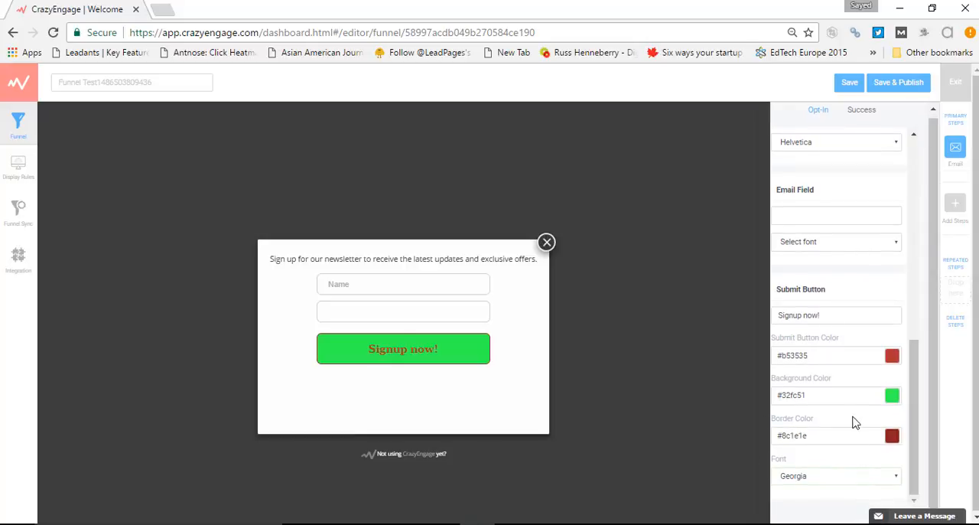
Review the opt-in settings, from the Line 1 to Line 3 text blocks through the form fields and submit button
scroll(826, 409, up, 3)
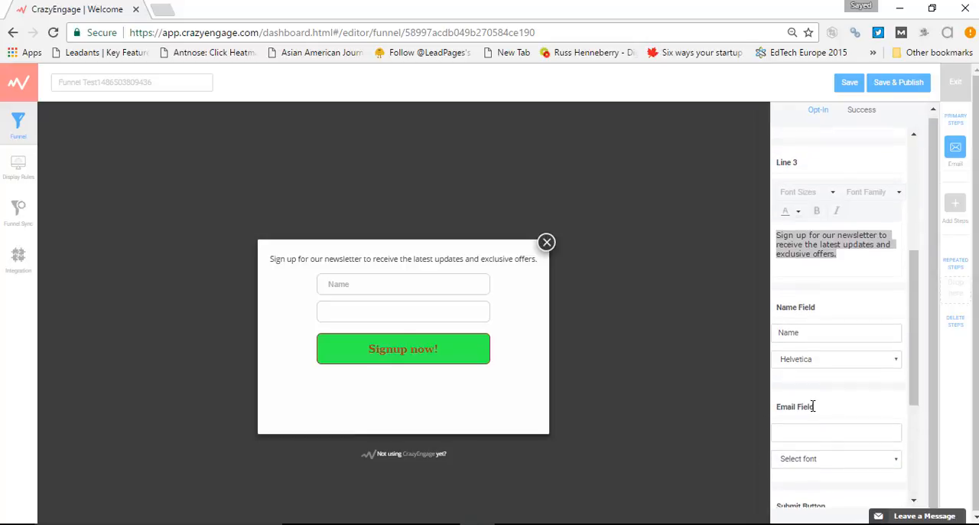
scroll(812, 406, up, 3)
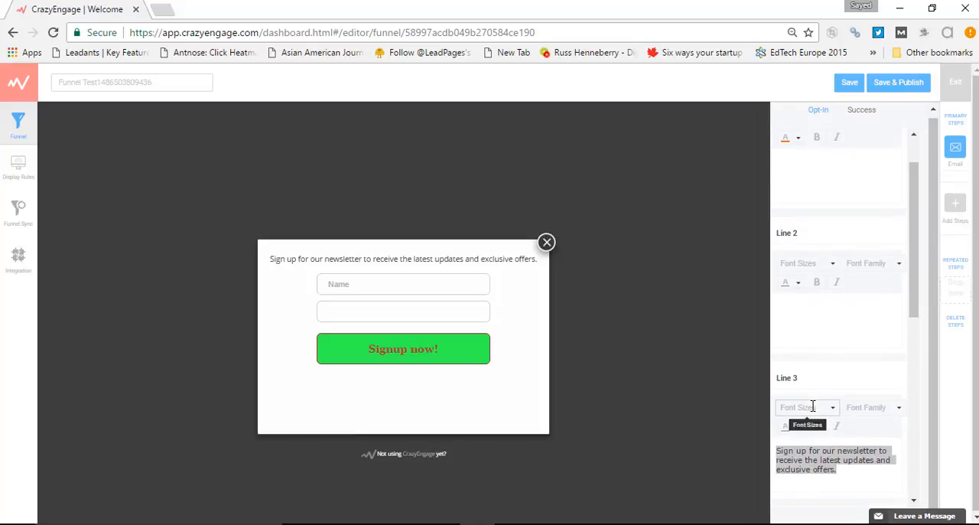
scroll(815, 287, up, 2)
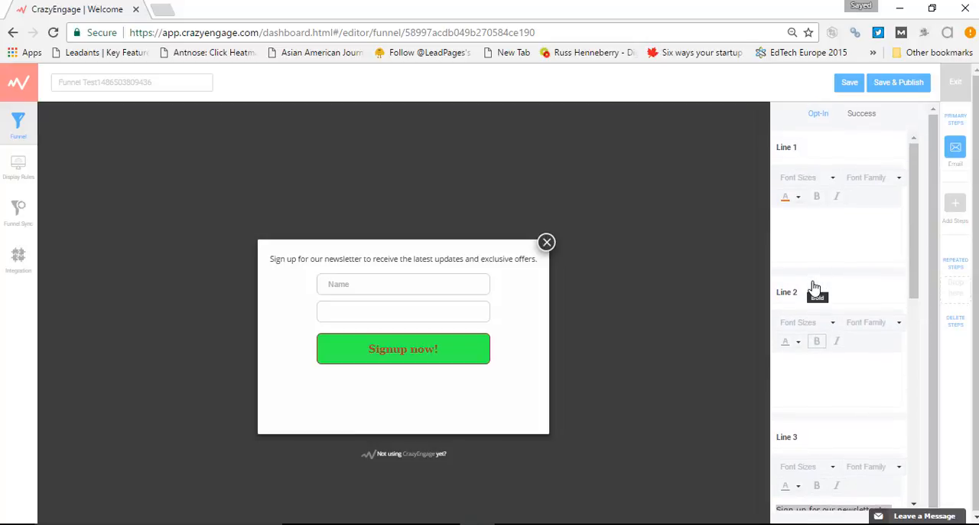
triple_click(786, 148)
triple_click(783, 292)
scroll(822, 298, down, 1)
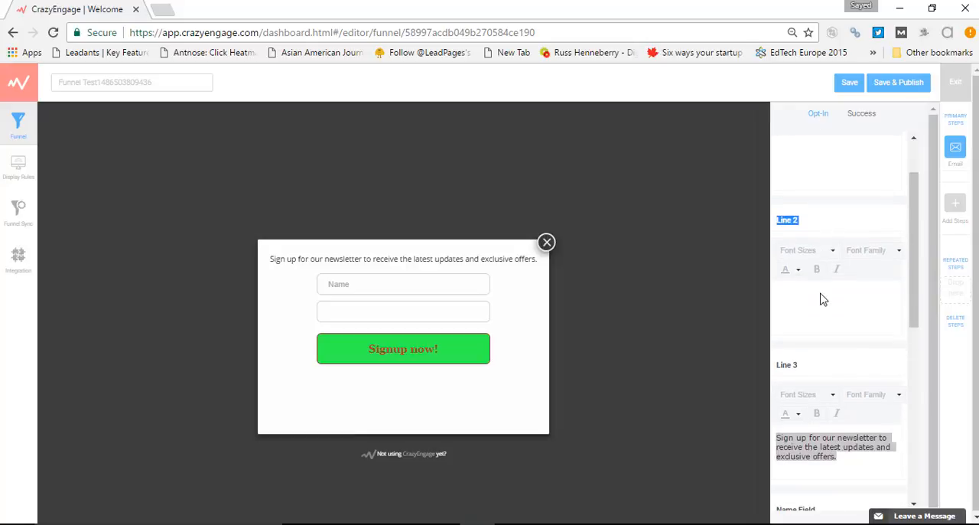
click(819, 294)
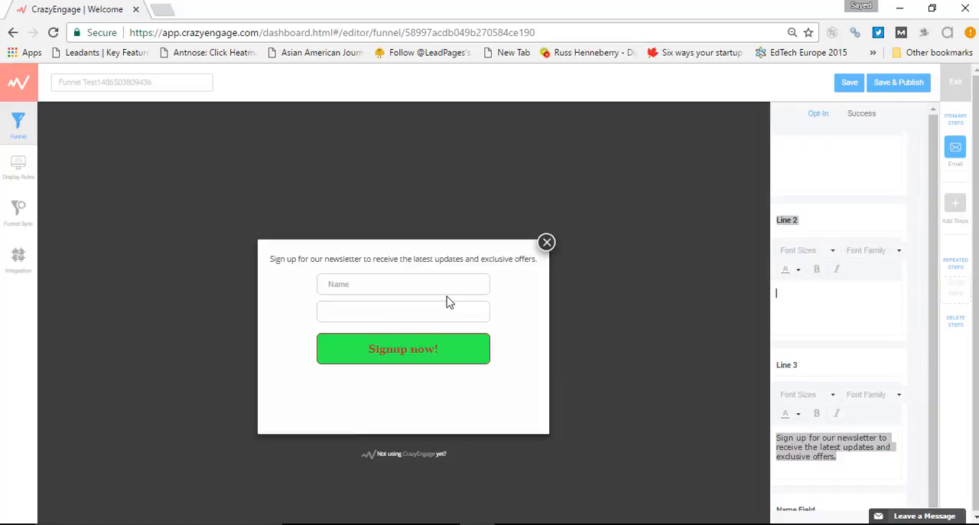
scroll(788, 324, down, 5)
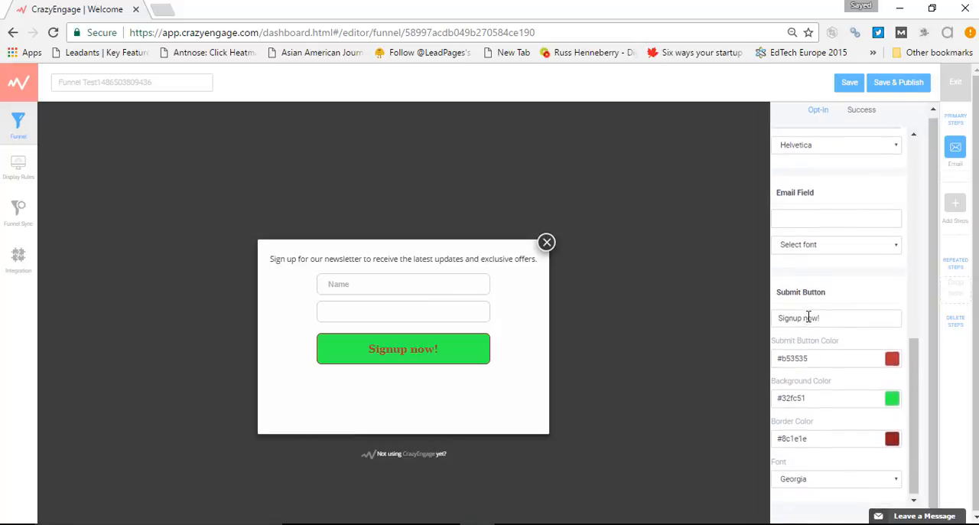
scroll(803, 321, up, 7)
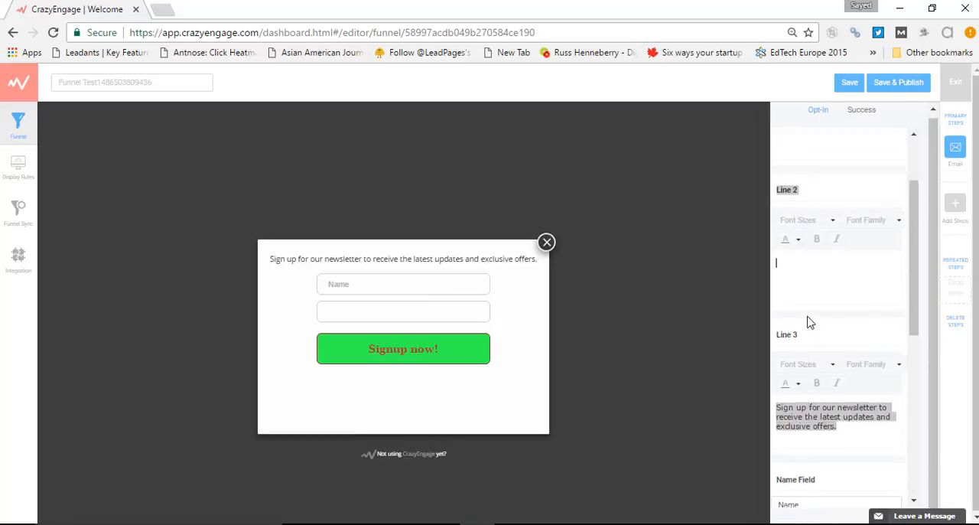
Open the Success page settings and set the success theme to Default Success Theme
click(865, 120)
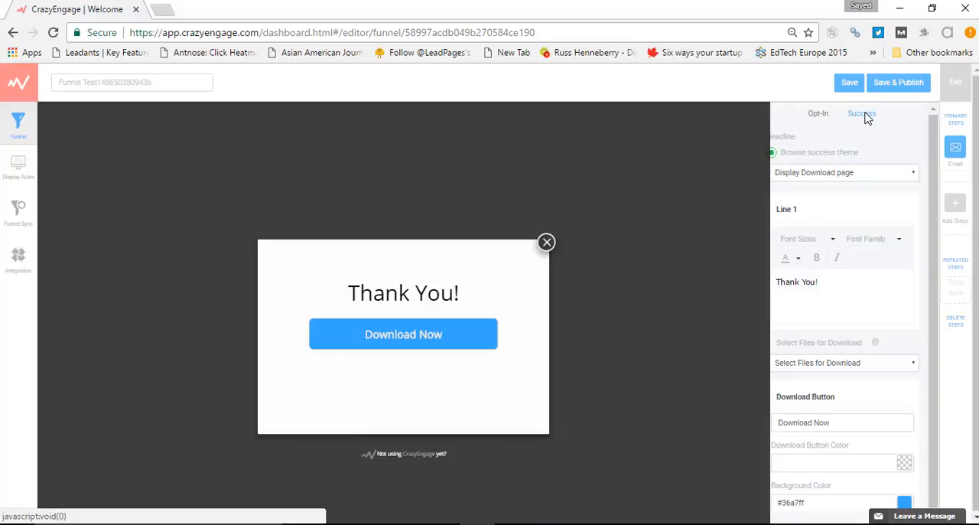
click(814, 122)
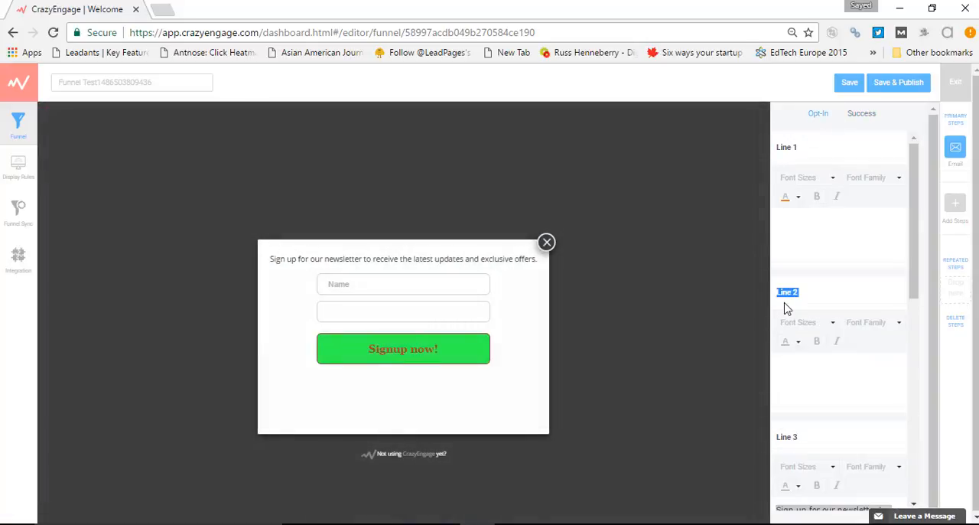
click(862, 117)
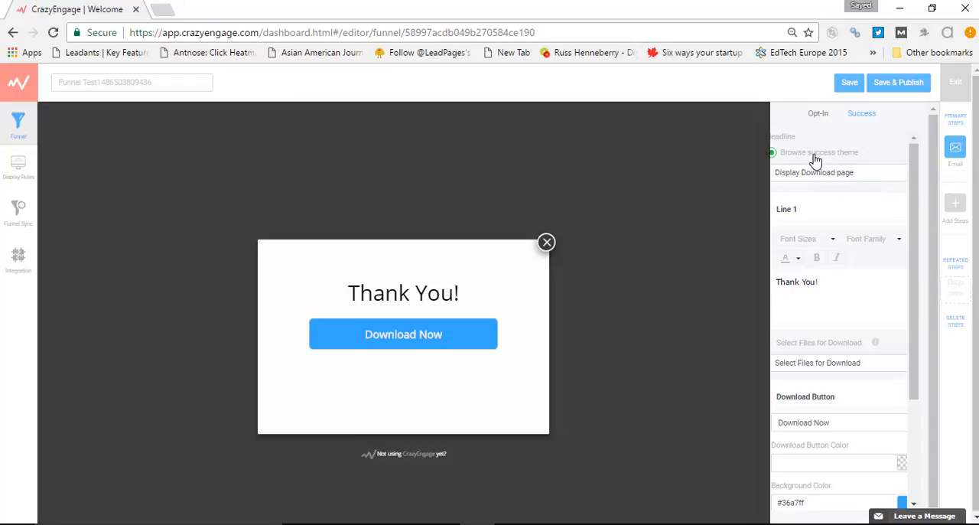
click(869, 176)
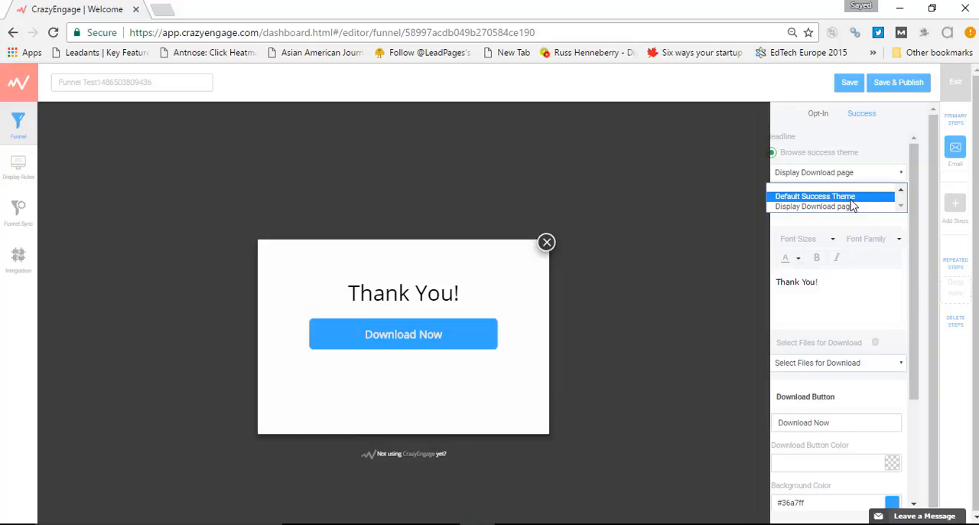
click(850, 201)
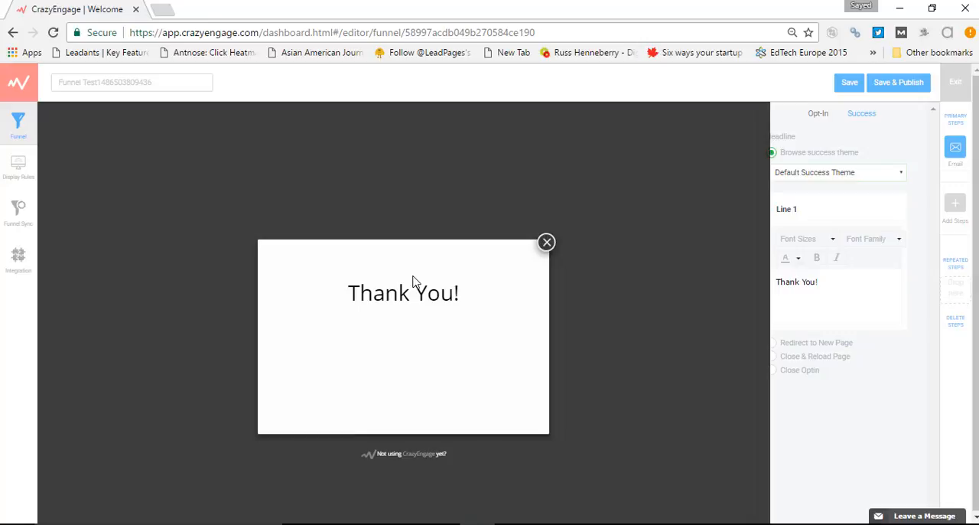
Switch the success theme to Display Download page and back to Default Success Theme
click(842, 175)
click(833, 198)
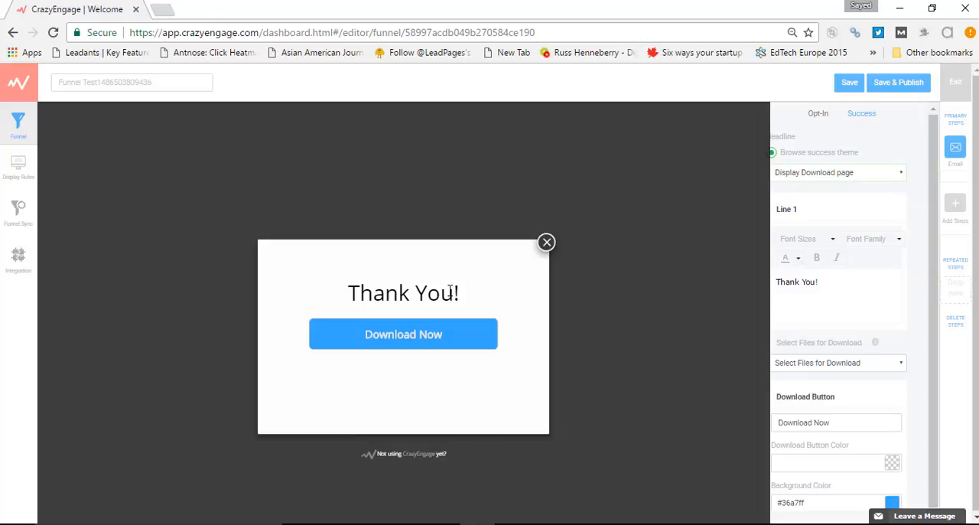
click(853, 171)
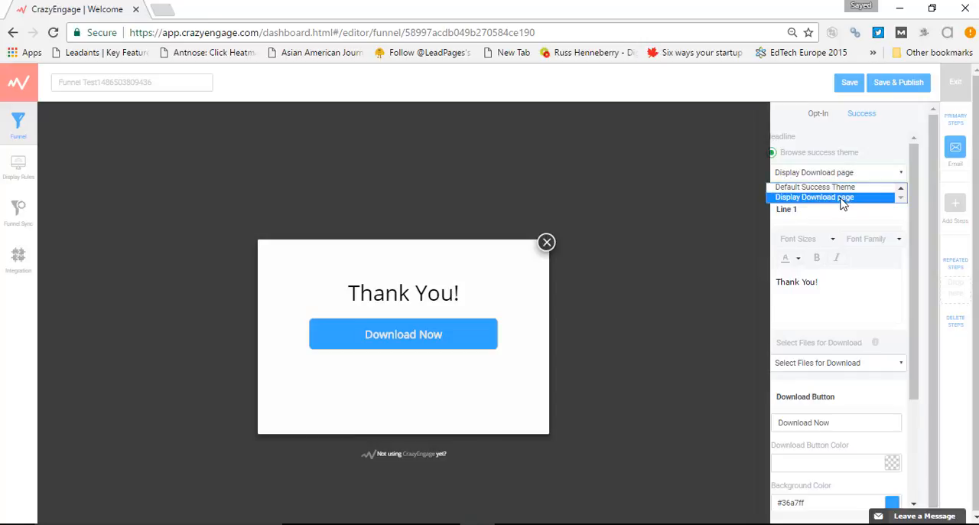
click(842, 198)
click(855, 175)
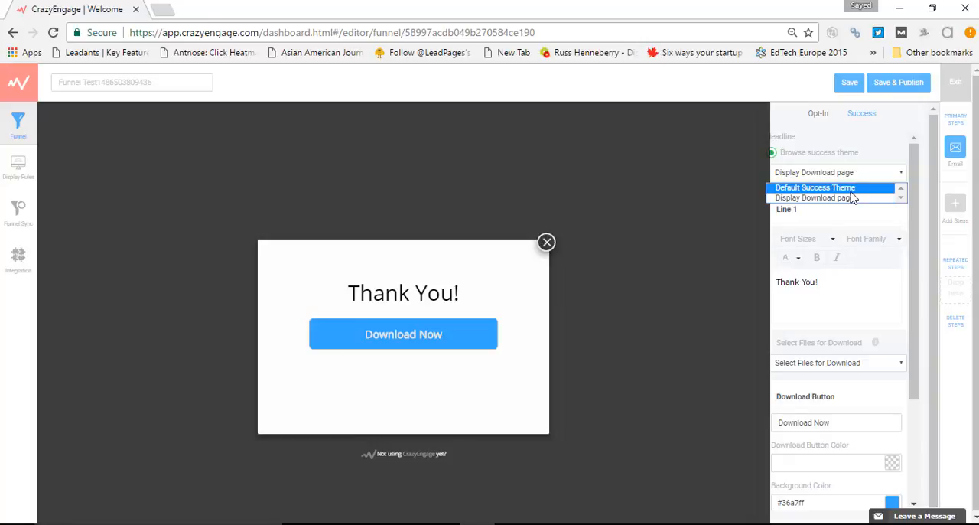
click(851, 191)
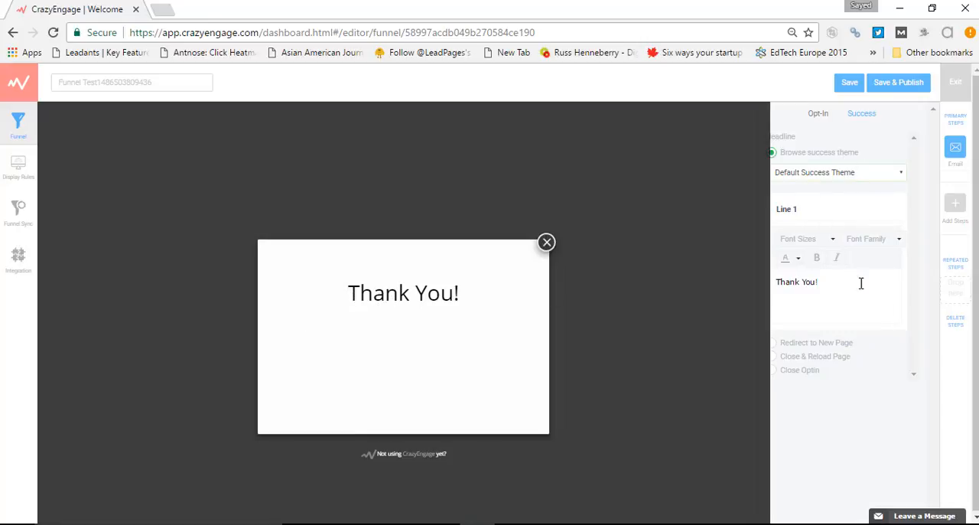
Change the success page's Line 1 text to "Thank You very much!" with "Have a great day!" on a separate line below
double_click(792, 212)
triple_click(805, 281)
click(822, 281)
key(BackSpace)
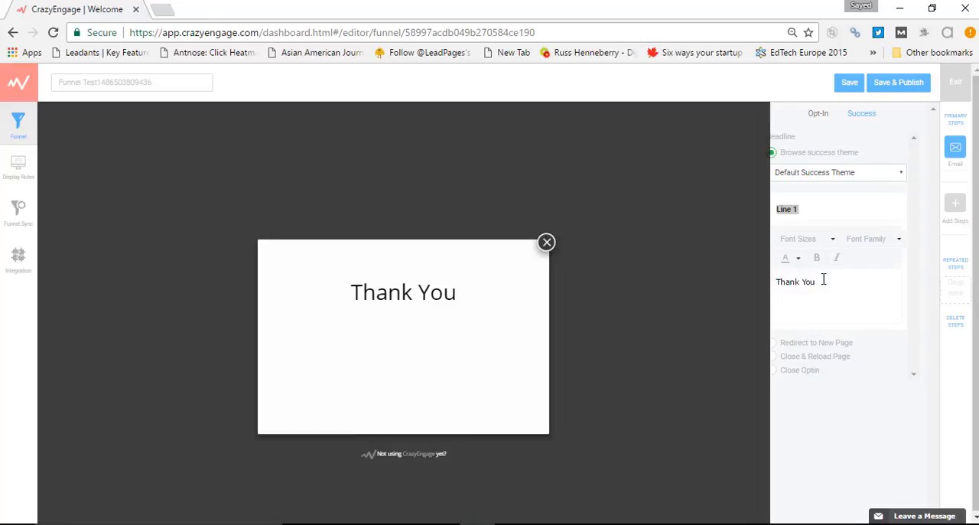
text(very much)
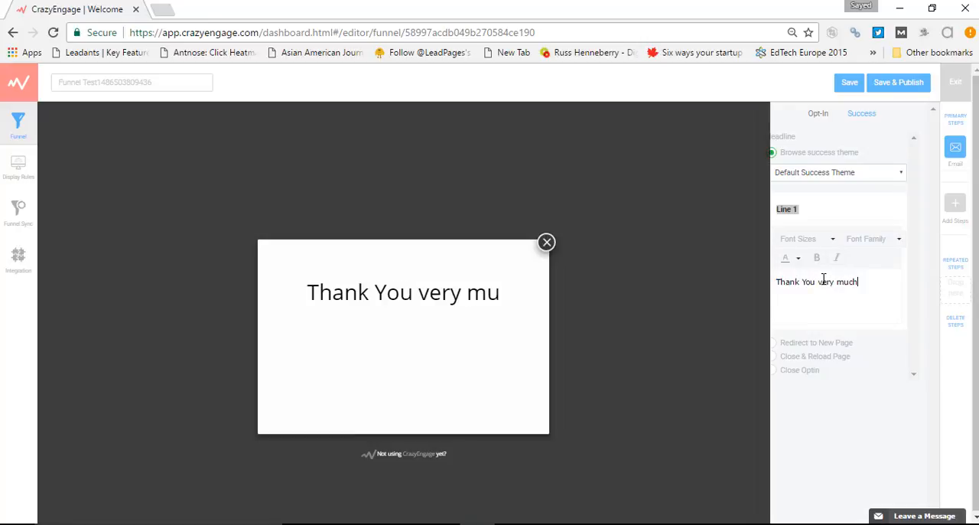
text(! )
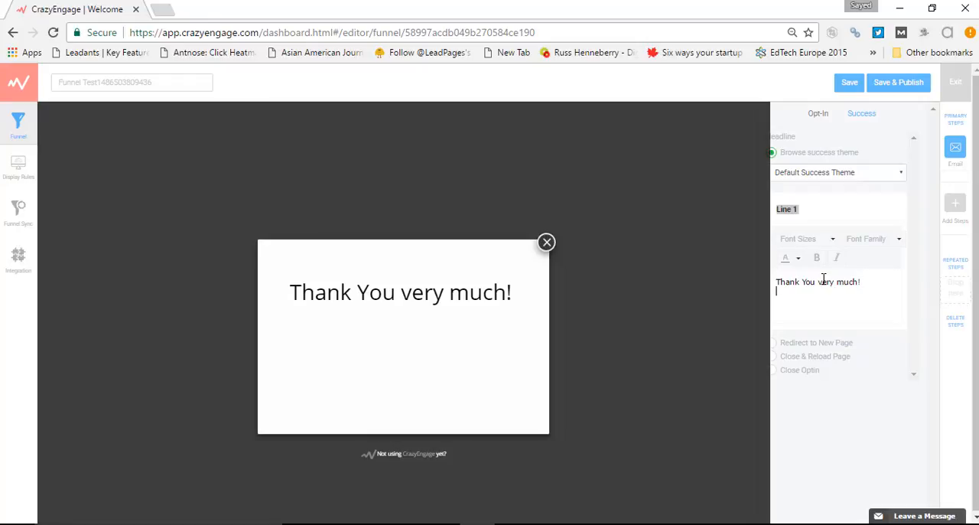
text(Have )
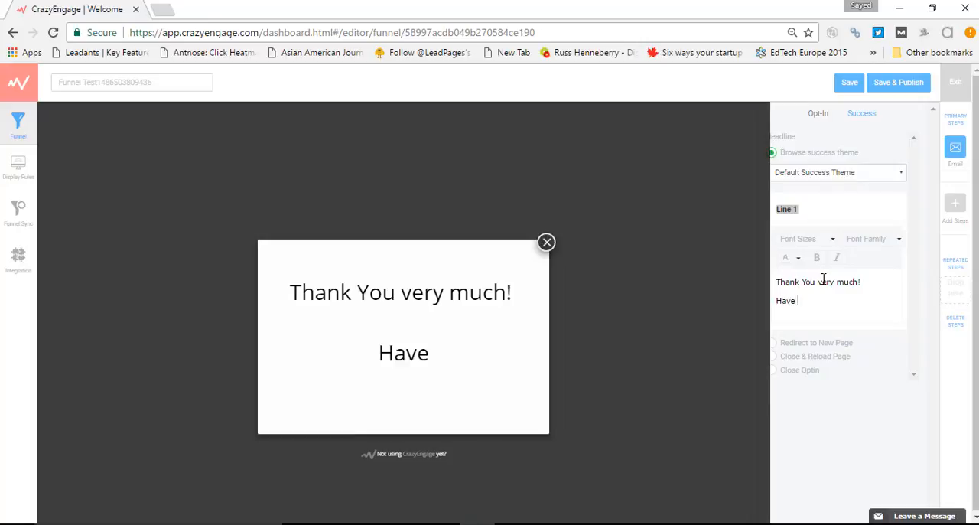
text(a great d)
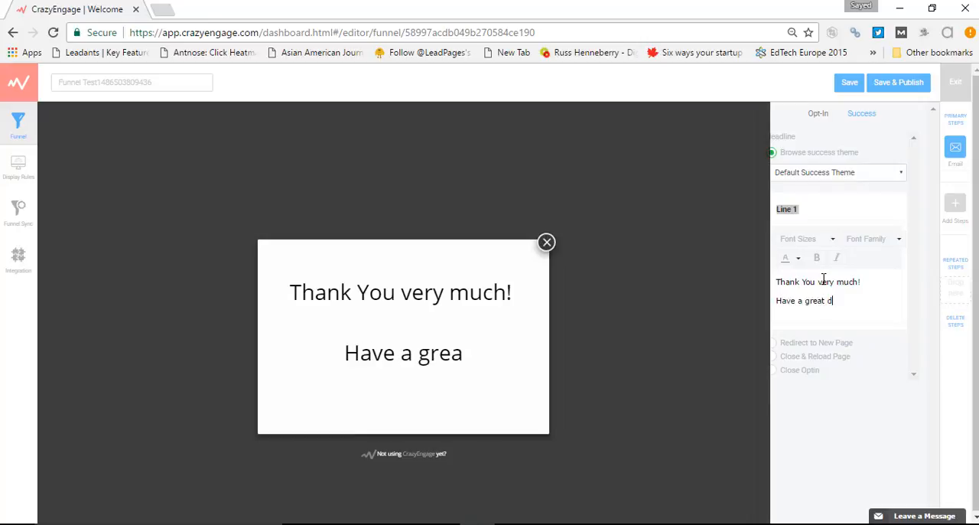
text(ay!)
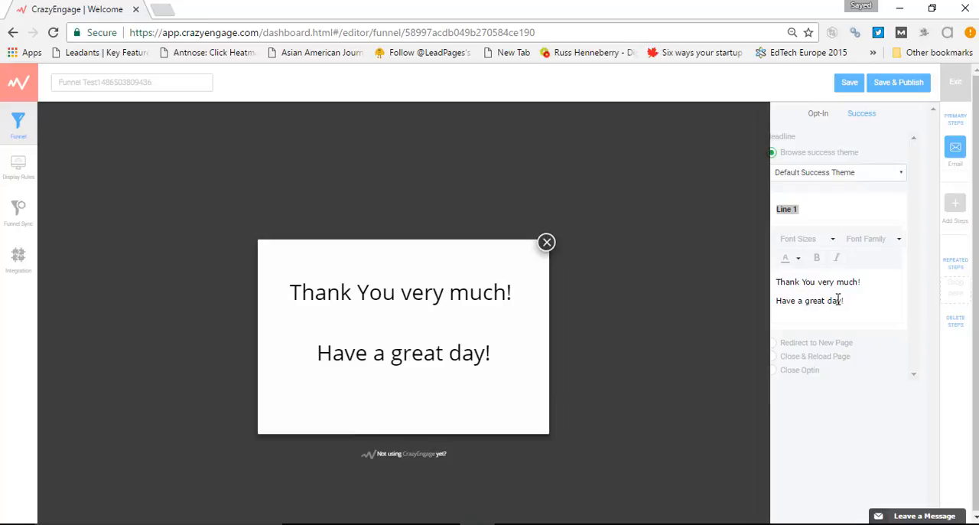
drag(844, 301, 775, 282)
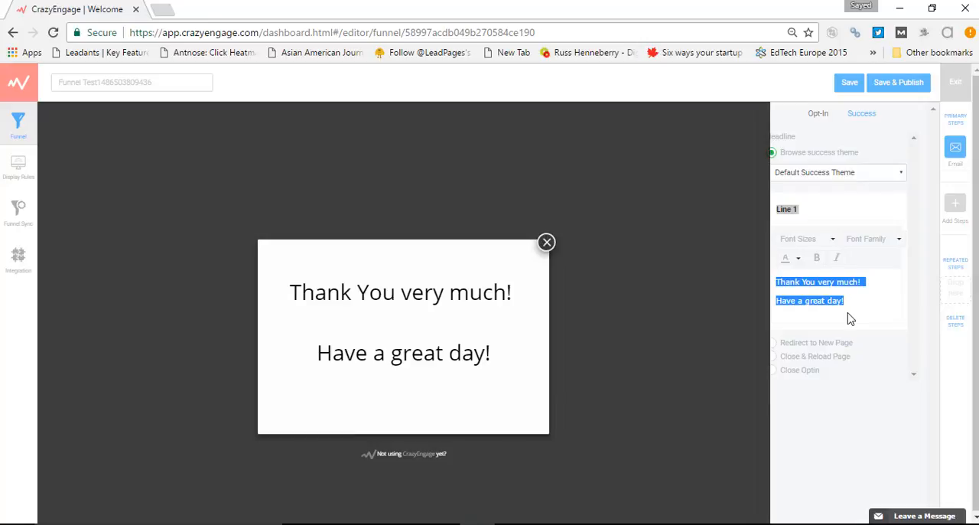
click(799, 260)
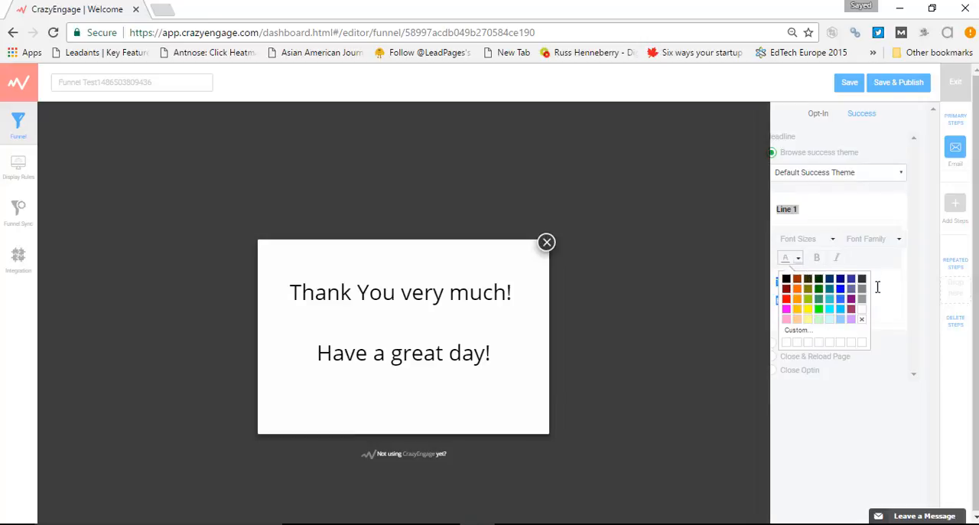
click(879, 287)
click(824, 240)
click(834, 240)
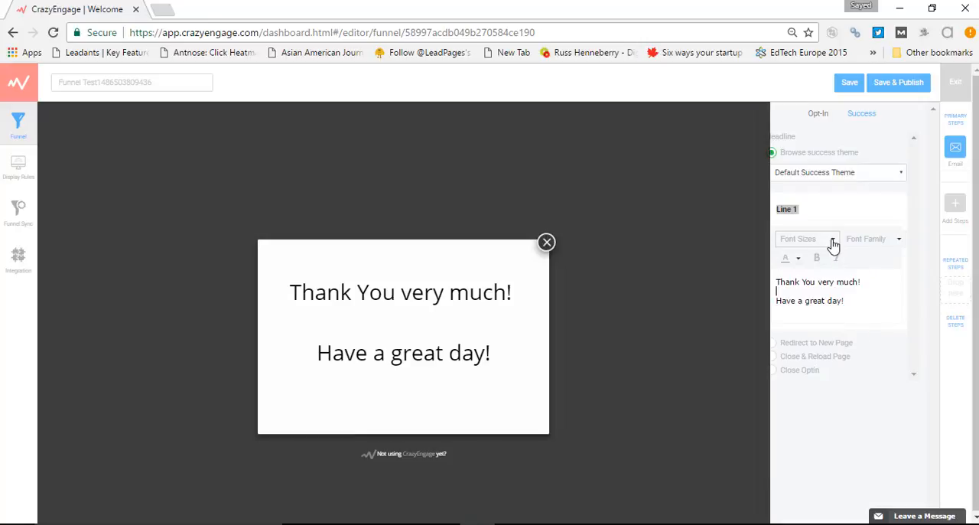
click(893, 238)
click(893, 241)
Set the success theme to Display Download page and look over its settings
click(872, 175)
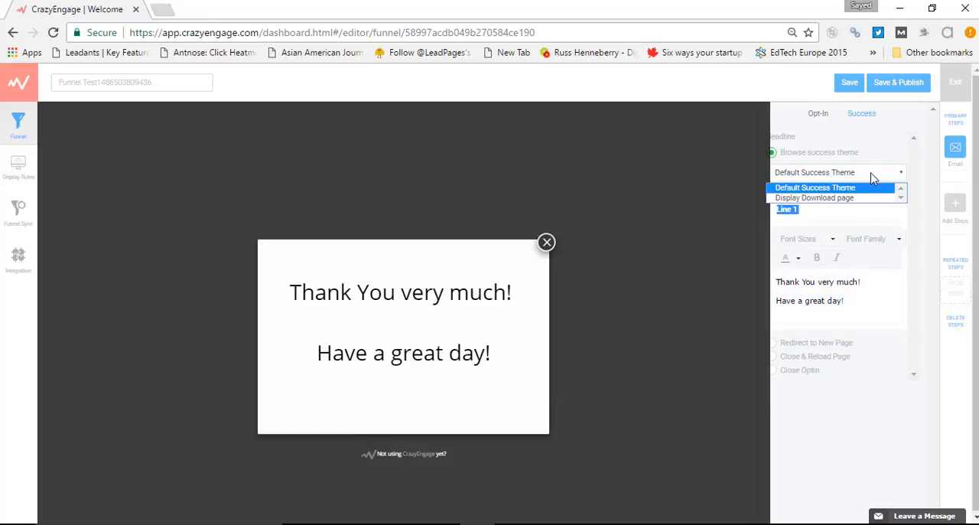
click(859, 198)
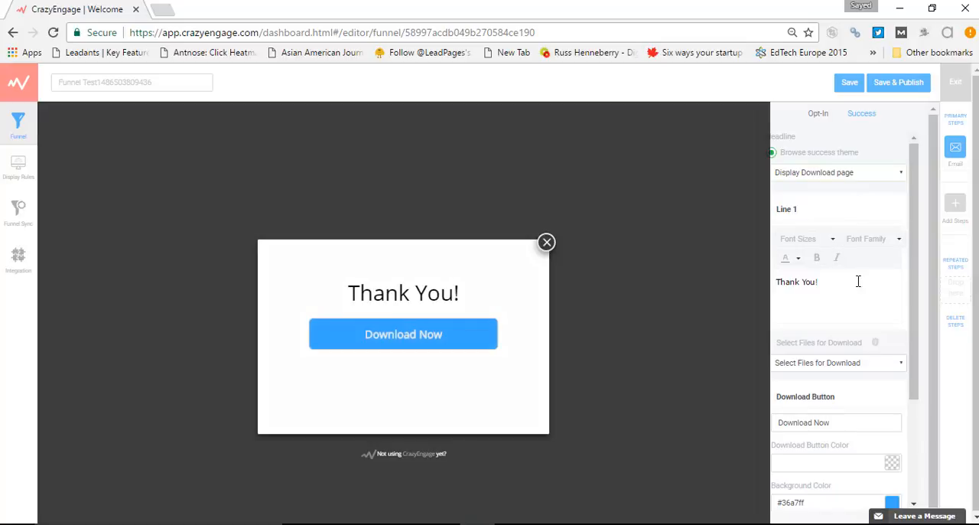
scroll(857, 280, down, 2)
scroll(858, 281, up, 2)
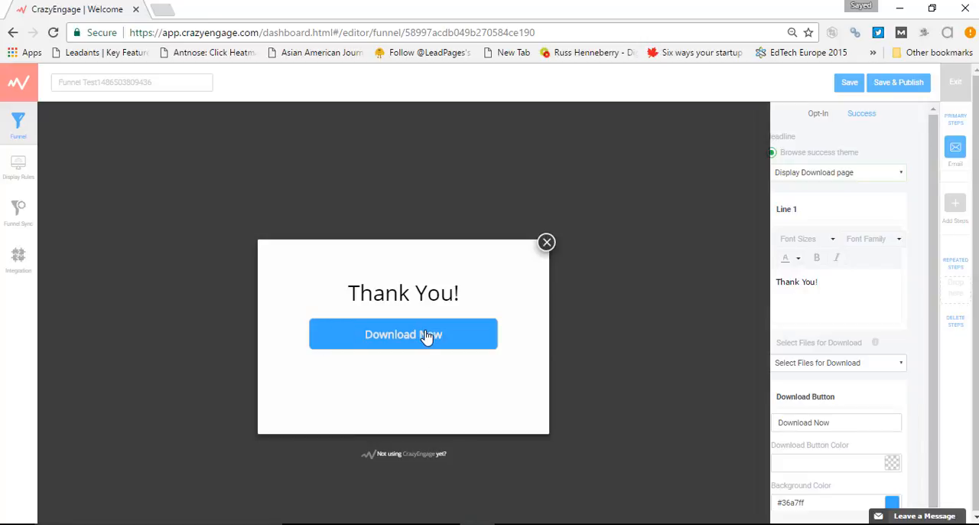
Shorten the Download Button text to "Download"
scroll(841, 283, down, 2)
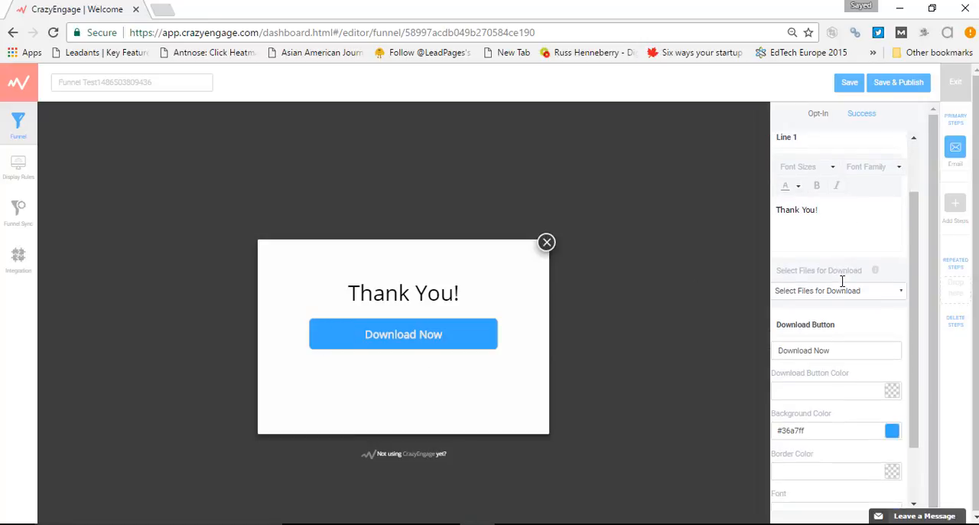
triple_click(818, 250)
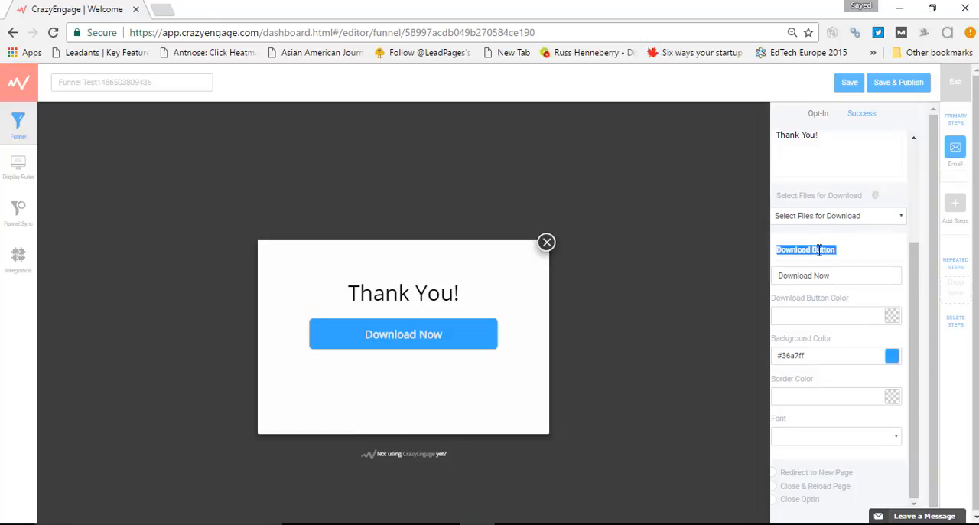
double_click(822, 276)
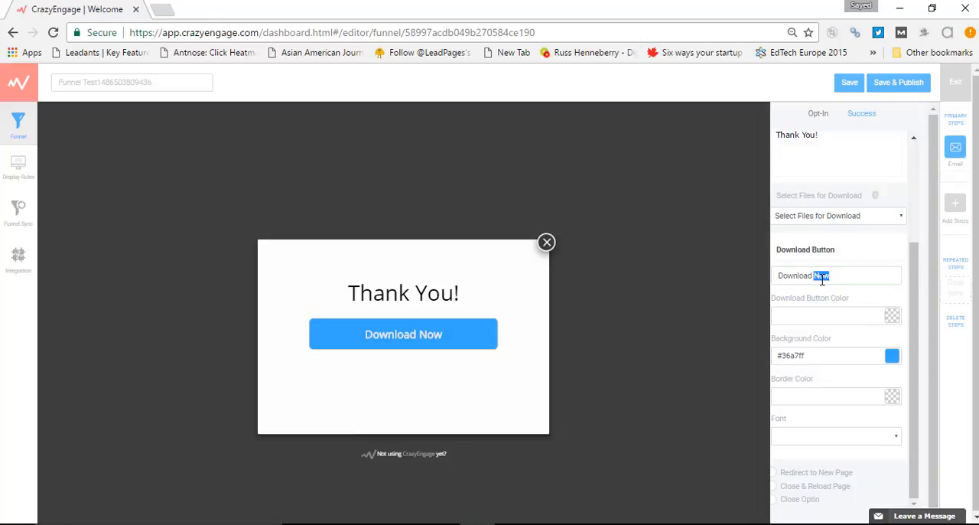
key(BackSpace)
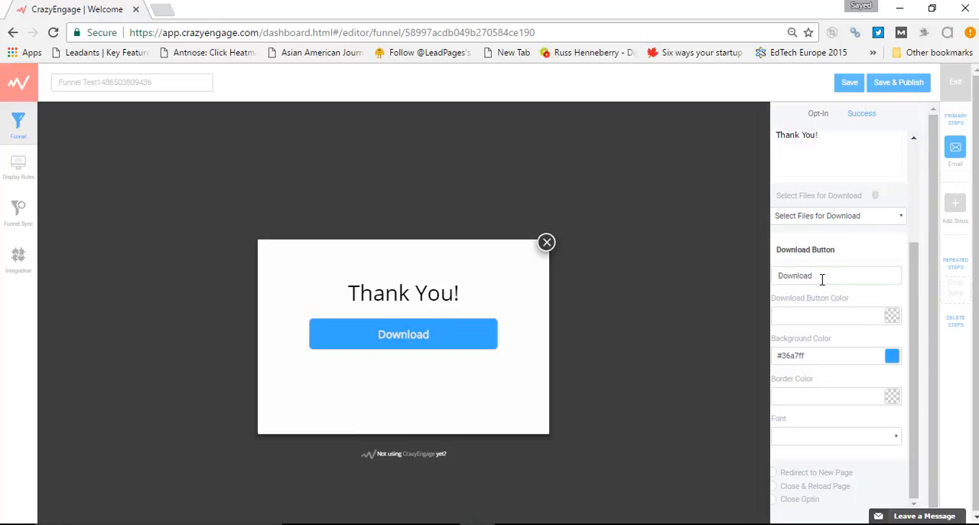
Set the Download Button Color to red #bf3d3d and its background color to green #32fc43
click(892, 316)
click(862, 244)
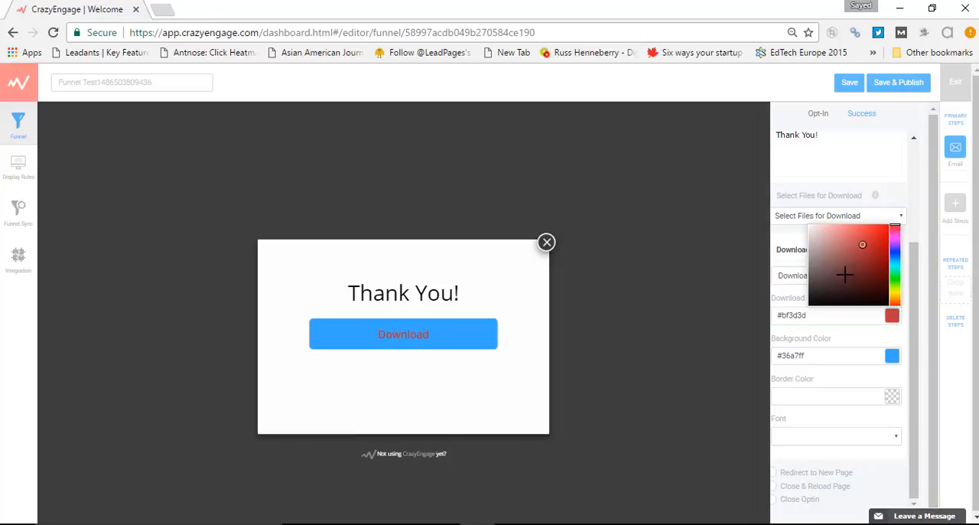
click(892, 356)
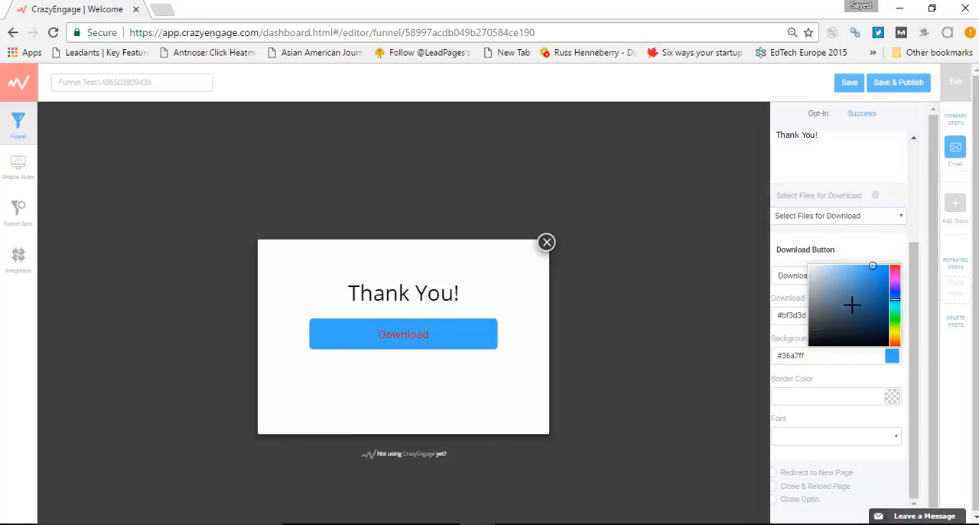
click(893, 317)
click(789, 343)
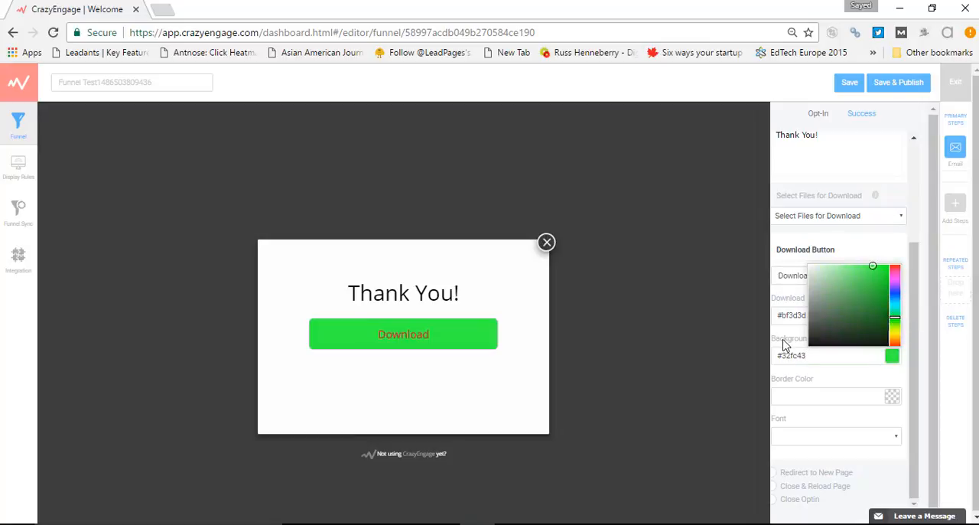
Change the download button's background color to blue #3257fc
triple_click(812, 302)
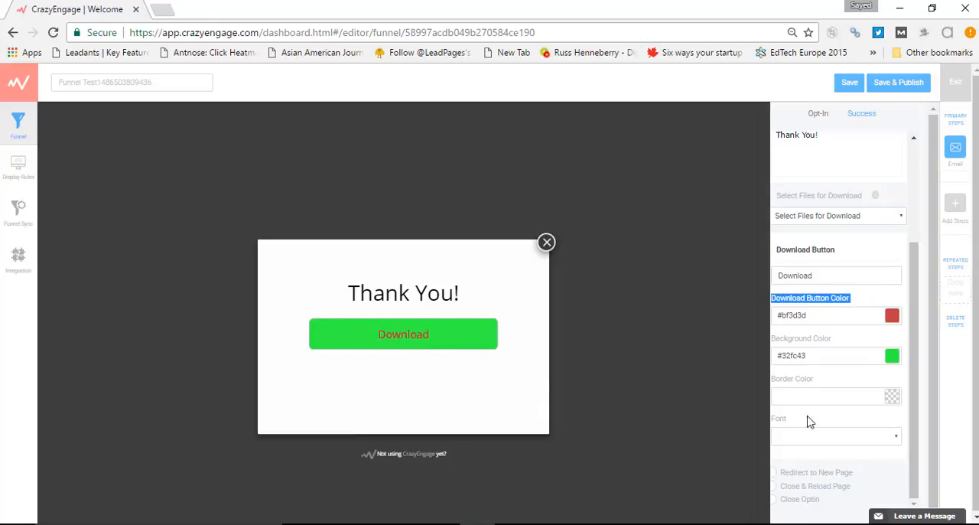
triple_click(795, 338)
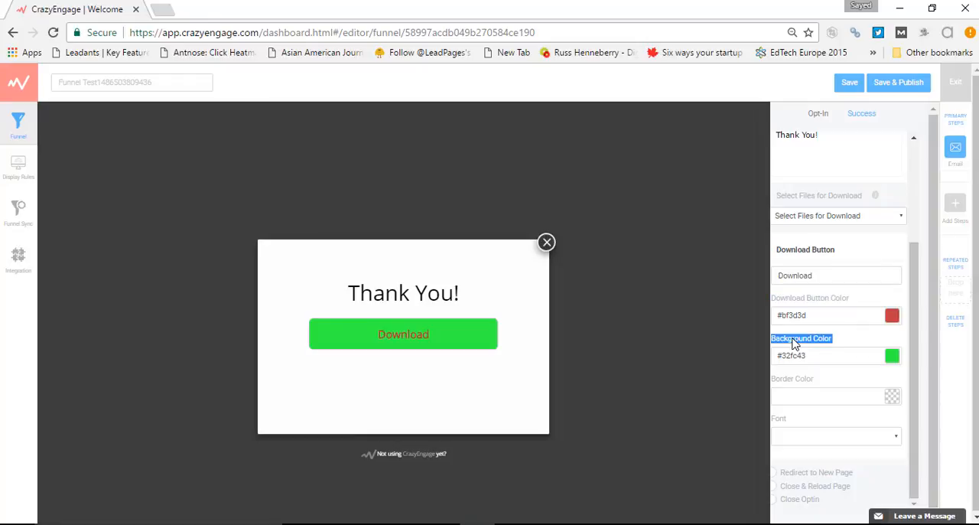
click(892, 355)
click(895, 294)
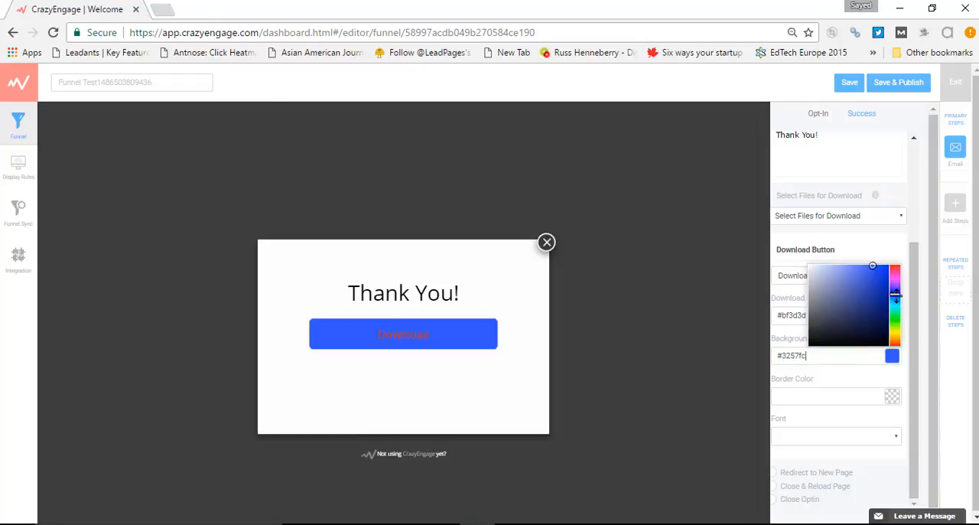
click(854, 386)
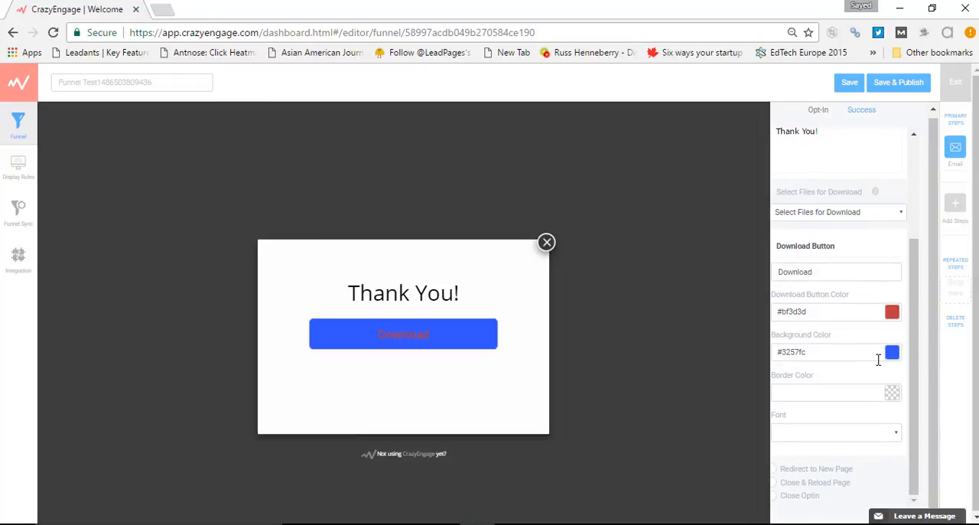
Look over the download button's Border Color and Font settings
double_click(803, 374)
triple_click(803, 374)
click(807, 386)
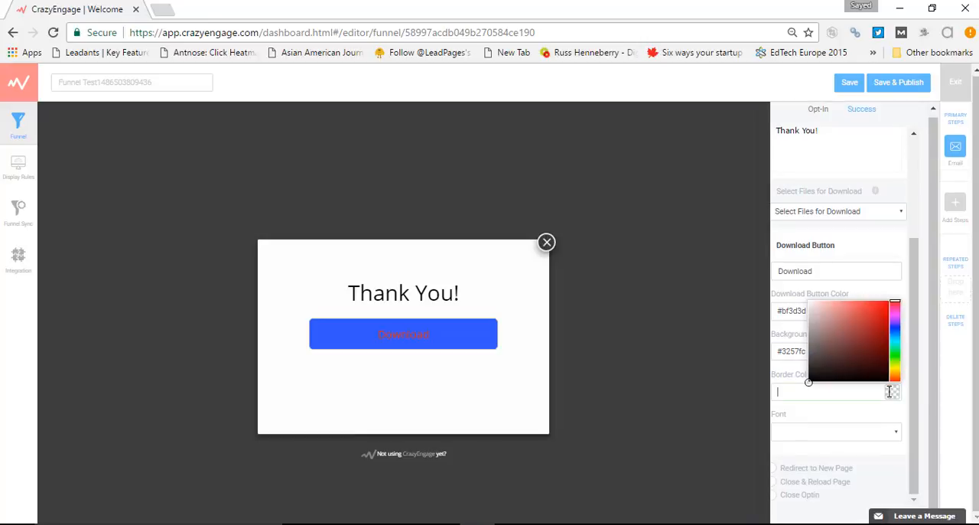
click(809, 426)
double_click(778, 413)
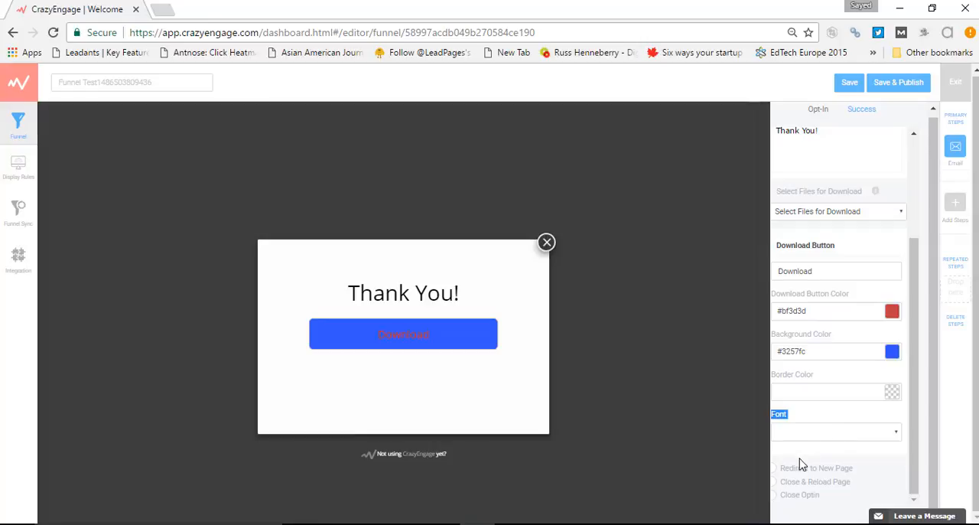
Go through the redirect and reload success actions, choose Close Optin, and save and publish the funnel from the Opt-In page
click(777, 470)
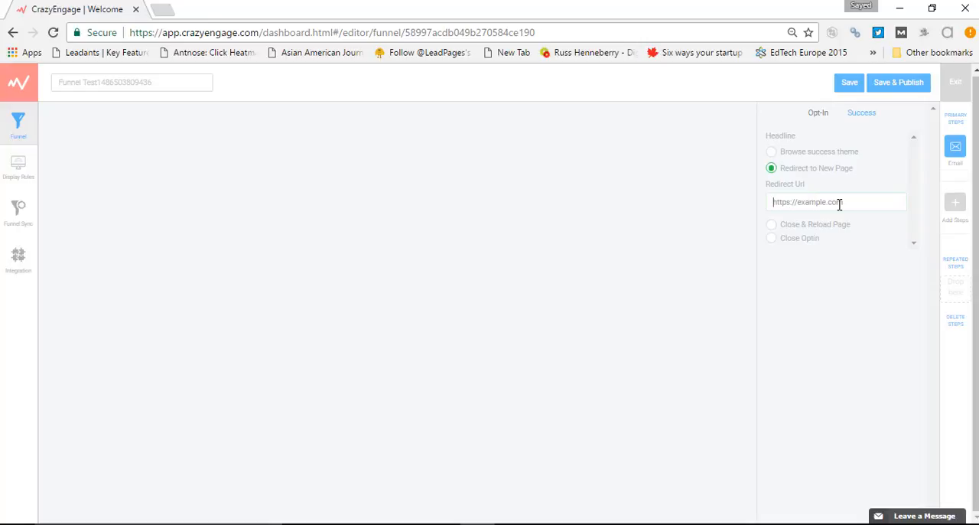
click(771, 224)
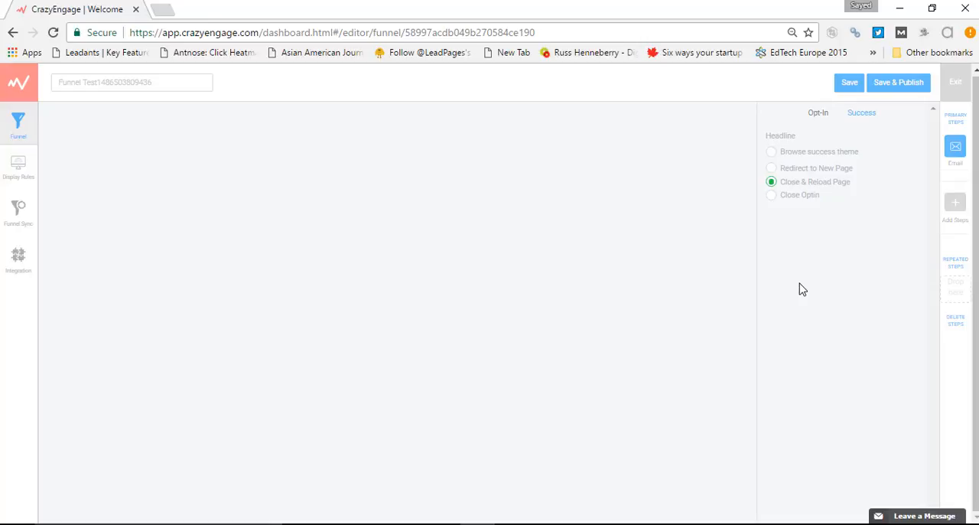
click(771, 196)
click(825, 115)
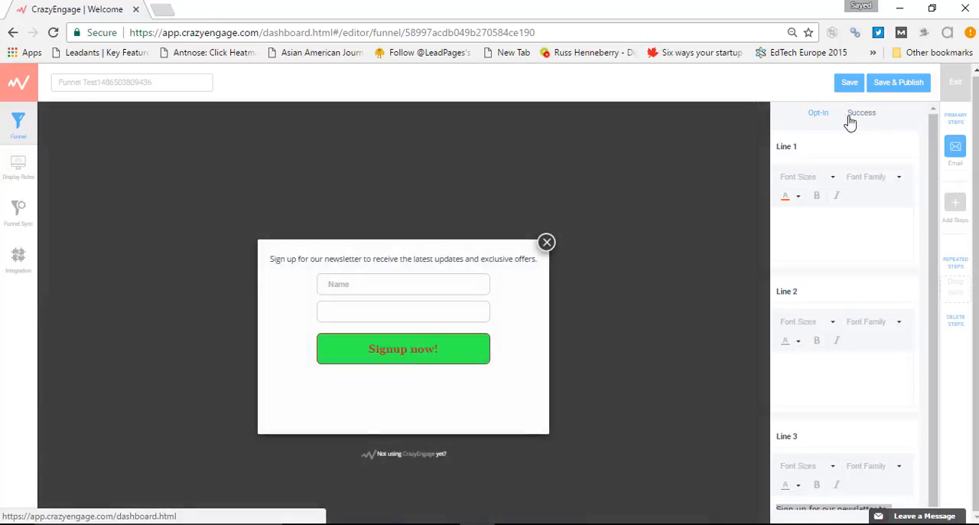
click(895, 84)
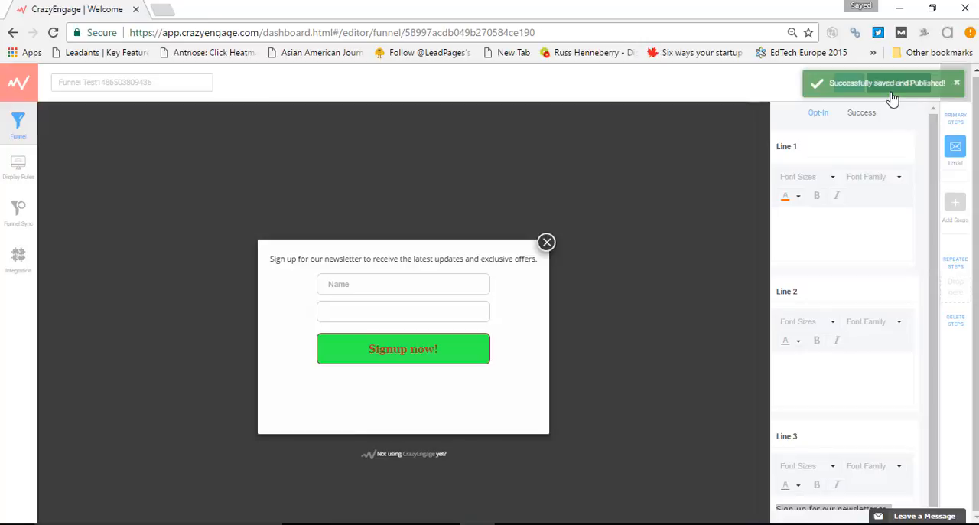
Rename the funnel to "SEM checklist" and save and publish it
triple_click(91, 81)
key(BackSpace)
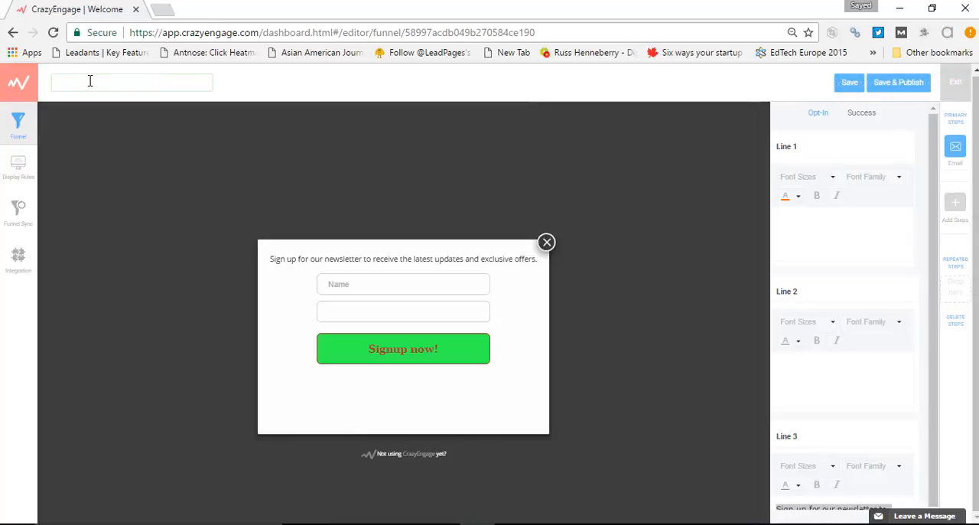
text(SEM checklist)
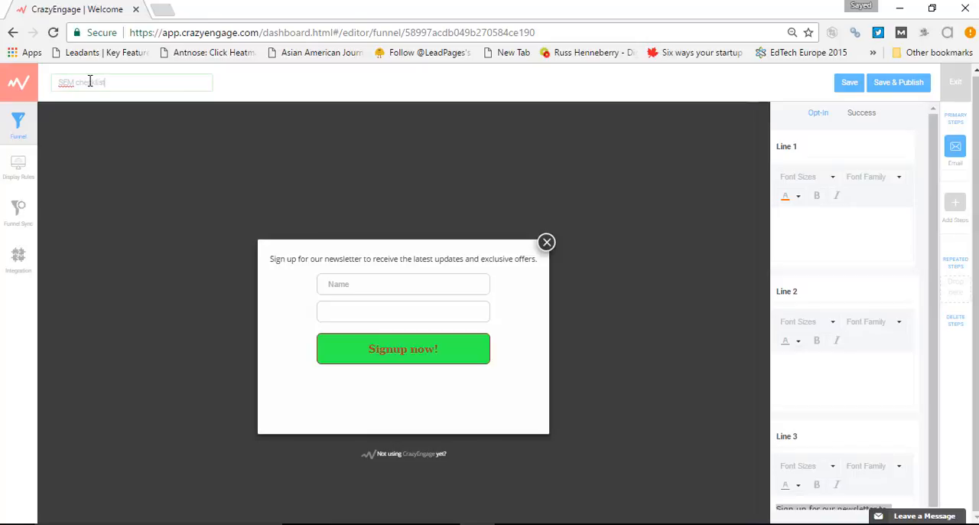
click(887, 92)
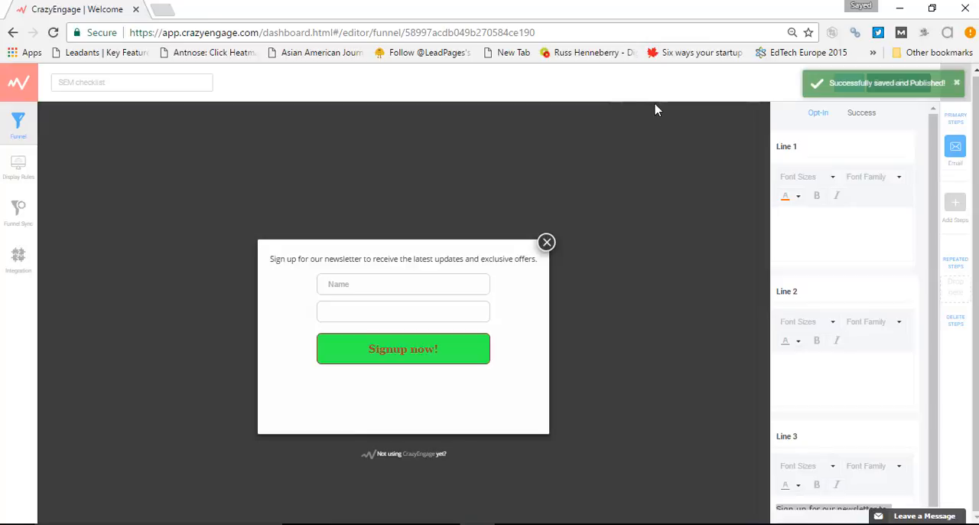
Open the funnel's Display Rules and go through the campaign timing options, ending on After Scrolling Down
click(18, 167)
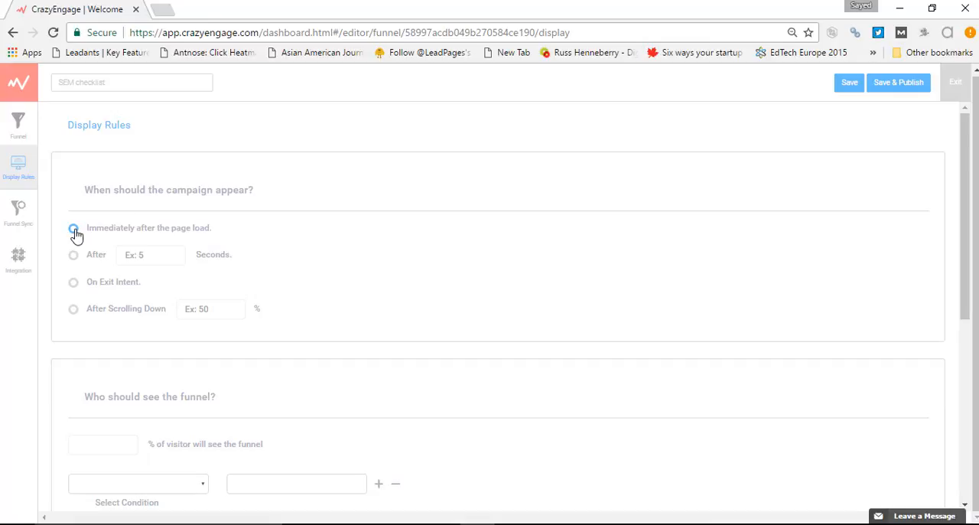
triple_click(178, 231)
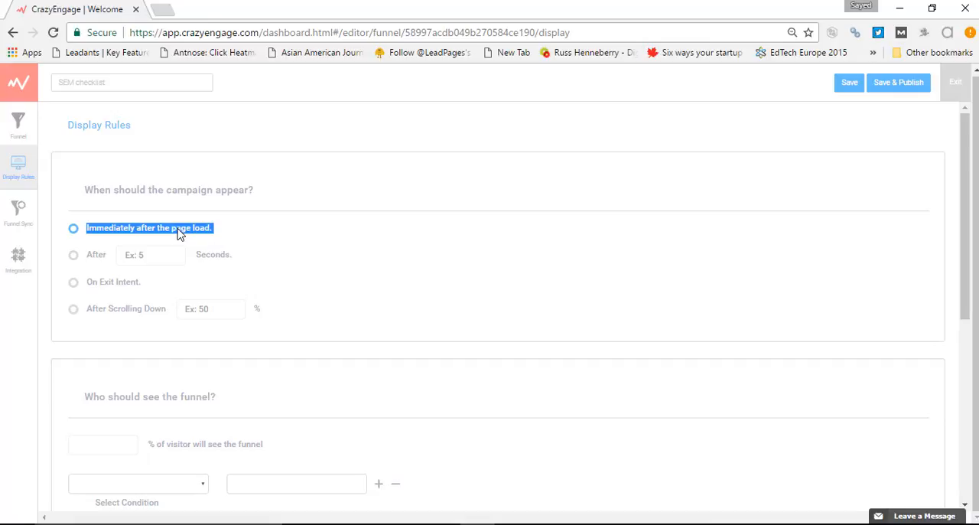
click(73, 256)
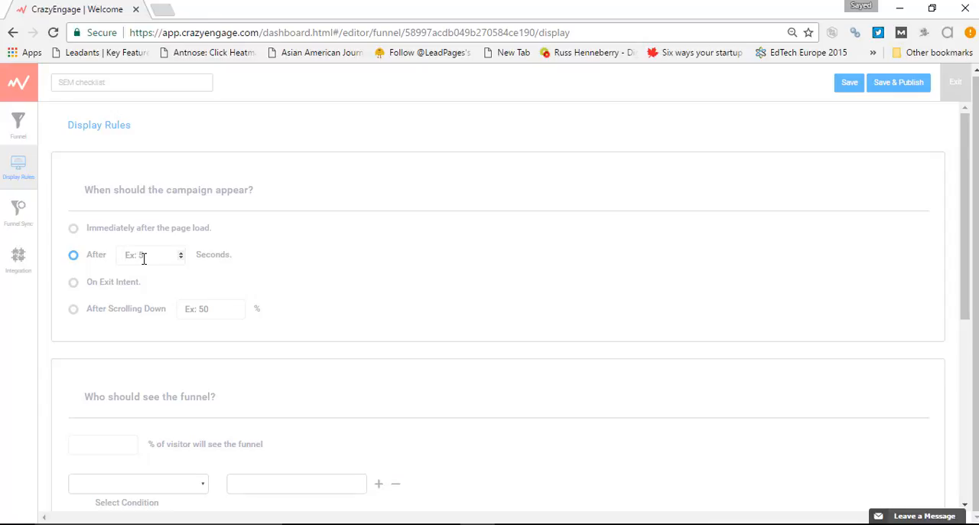
click(73, 283)
click(74, 310)
drag(88, 310, 172, 312)
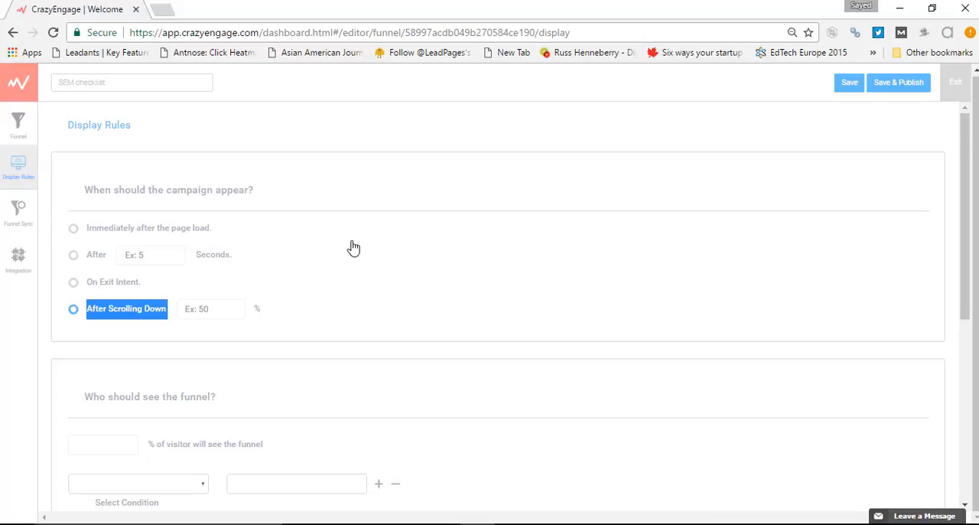
Set the After Scrolling Down trigger to 50%
scroll(352, 248, down, 3)
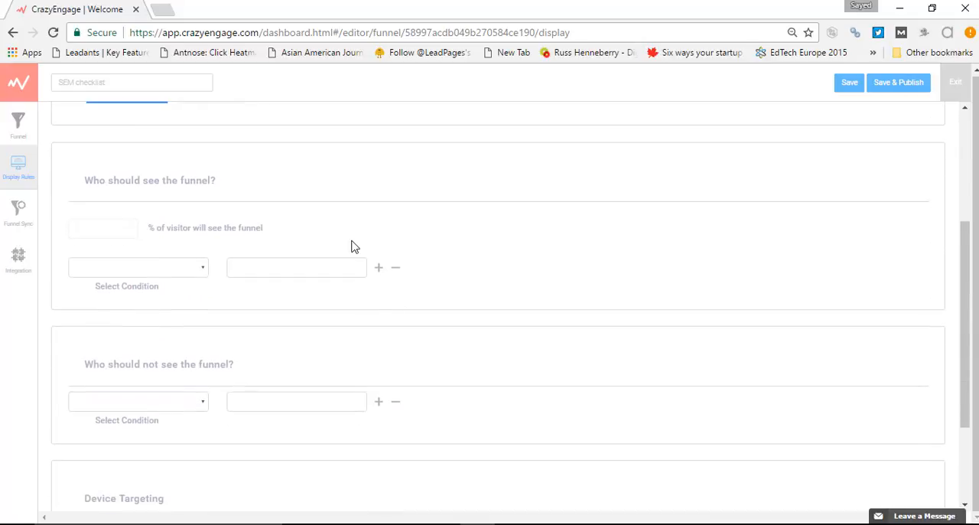
scroll(352, 248, up, 2)
scroll(353, 247, up, 1)
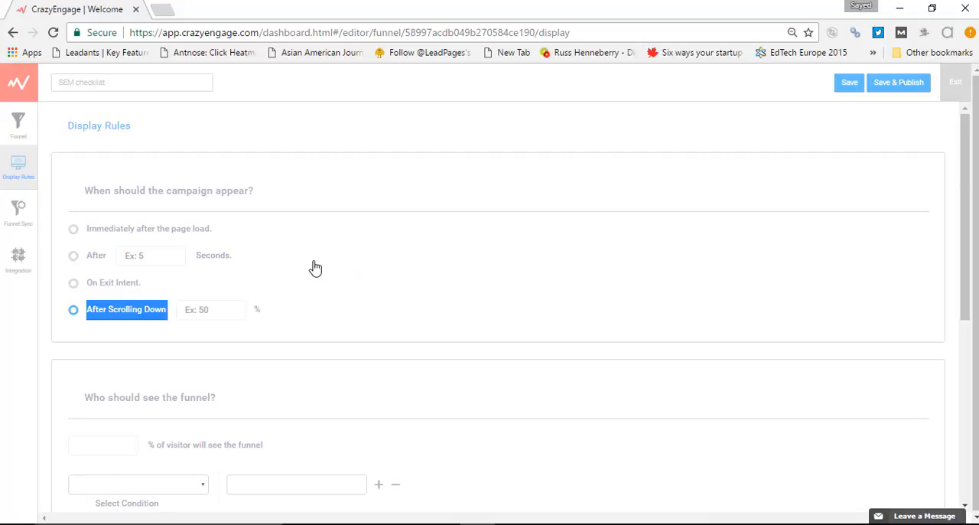
click(210, 306)
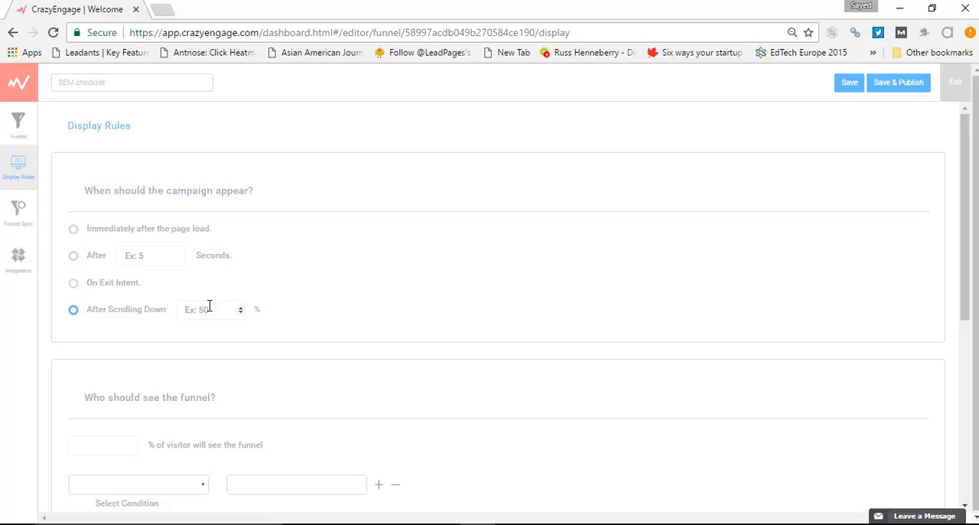
text(50)
Set the share of visitors who will see the funnel to 70%
scroll(432, 260, down, 2)
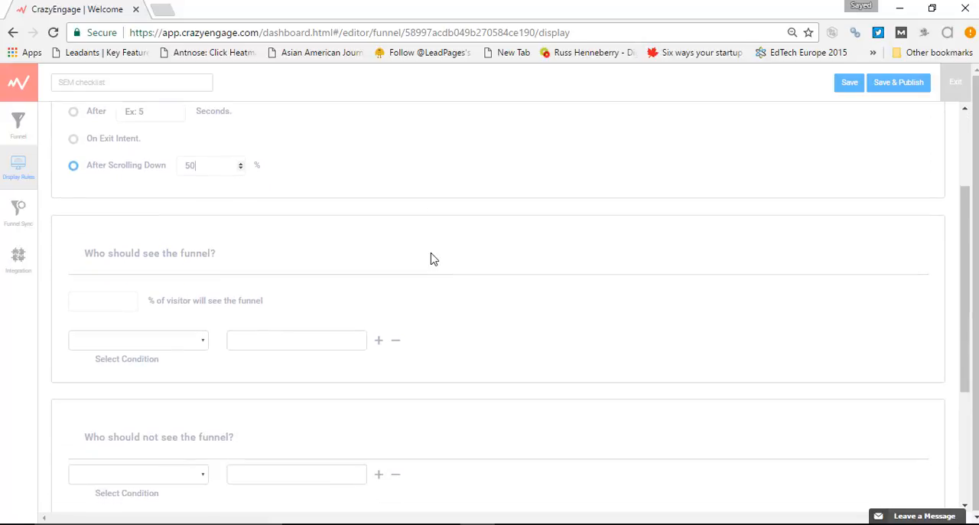
scroll(432, 258, down, 1)
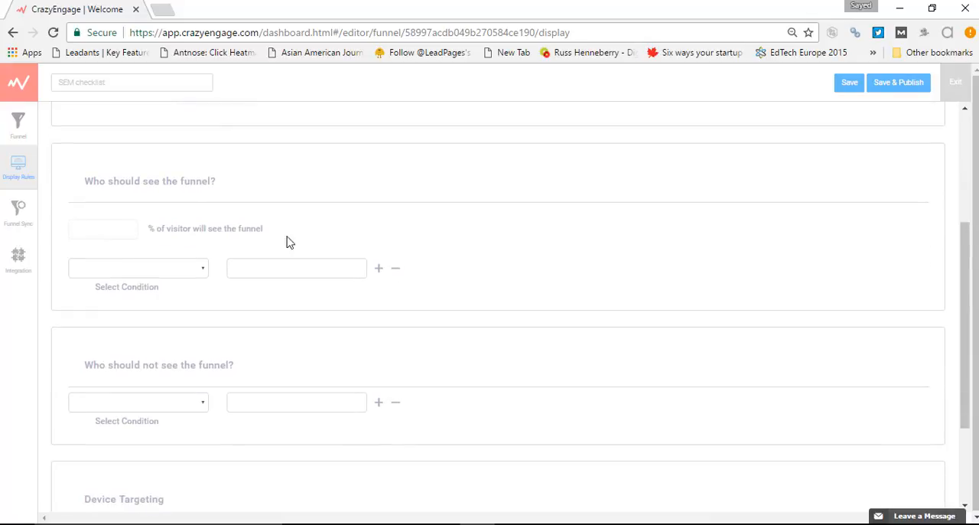
triple_click(161, 182)
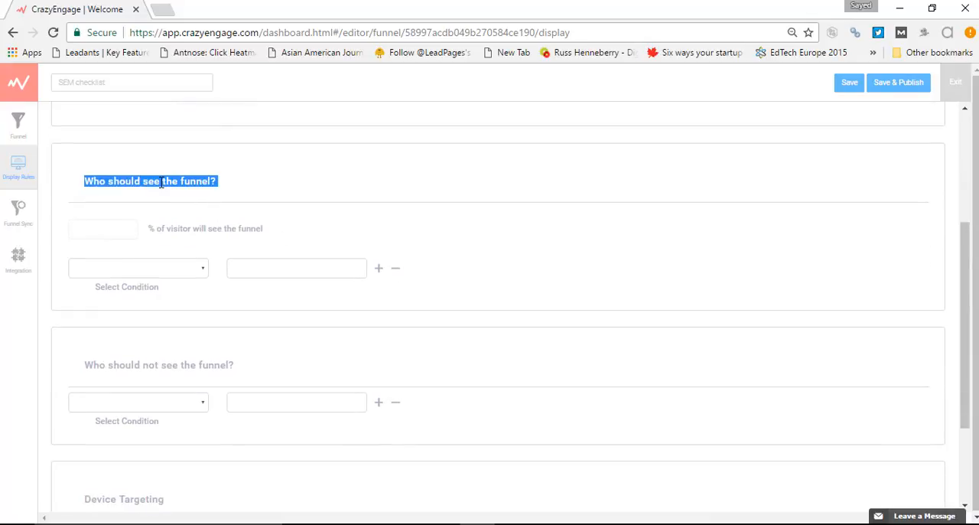
click(150, 234)
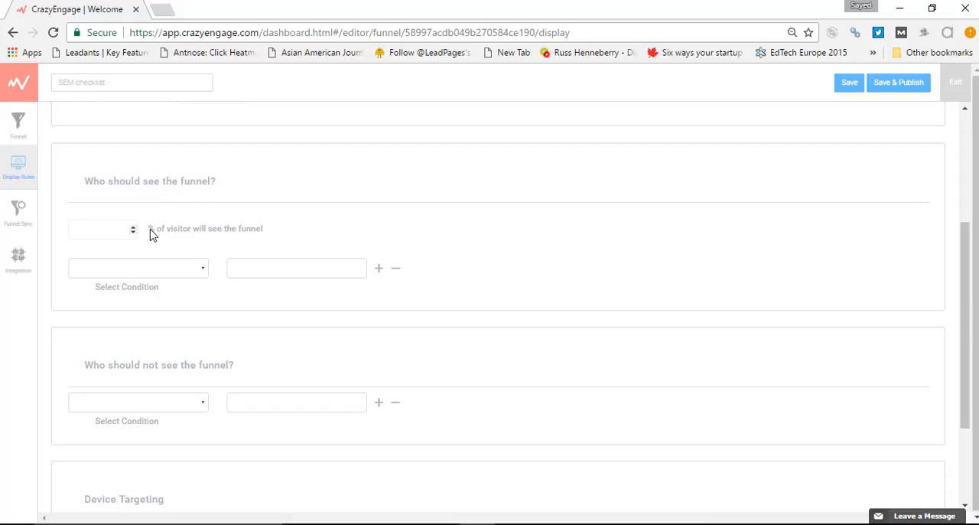
drag(152, 233, 326, 234)
click(120, 227)
text(70)
Set the condition for who should see the funnel to Exact URL Match
scroll(148, 235, up, 2)
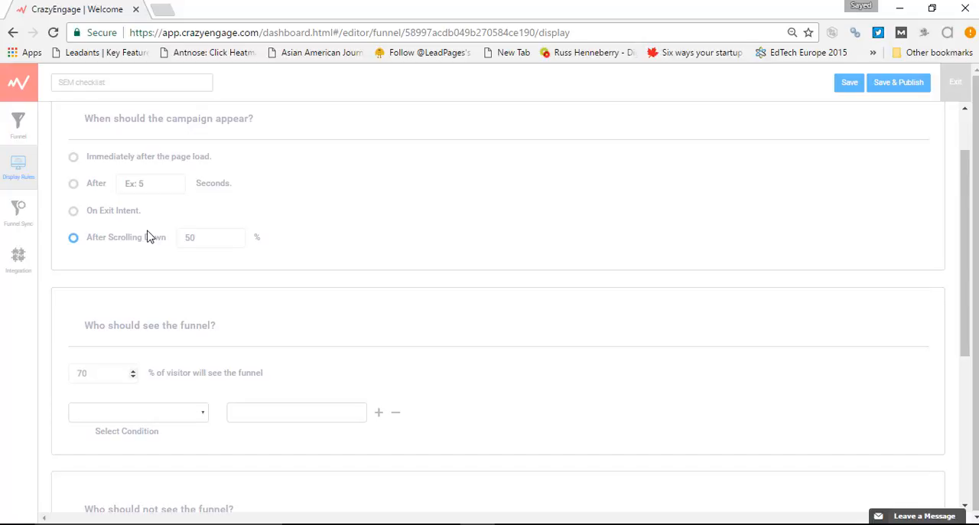
scroll(148, 237, down, 1)
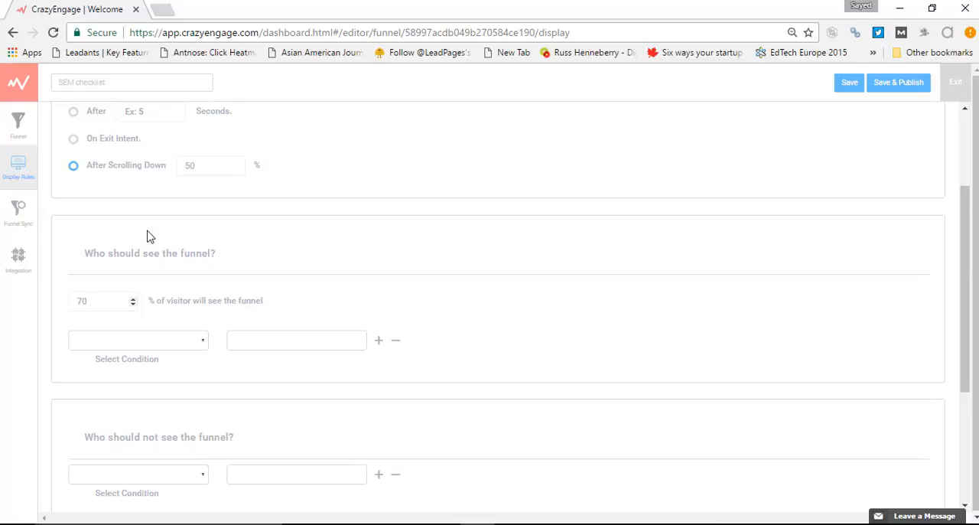
scroll(148, 235, down, 1)
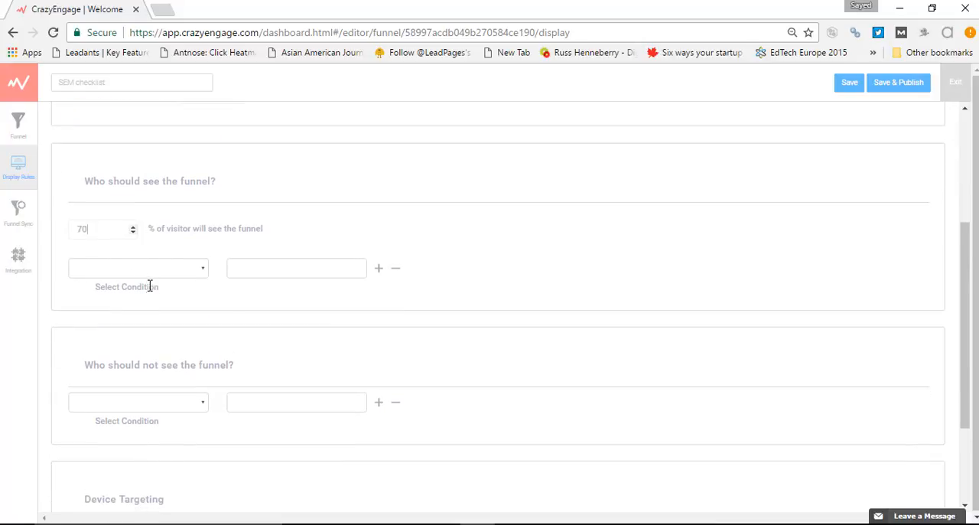
triple_click(148, 287)
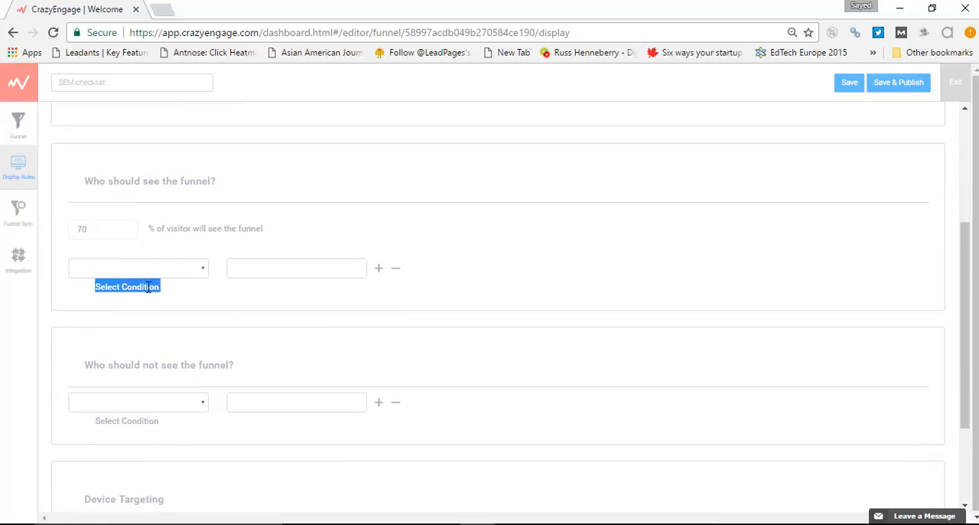
click(203, 274)
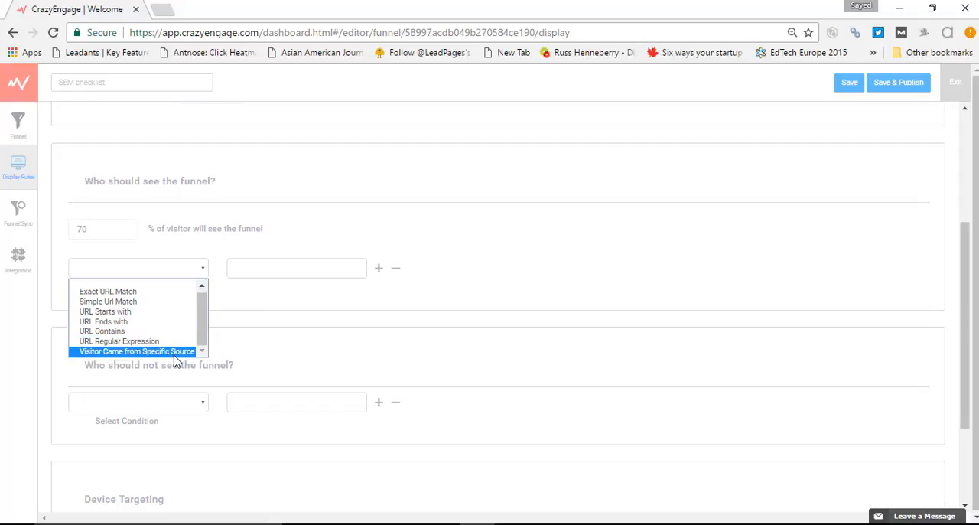
click(139, 295)
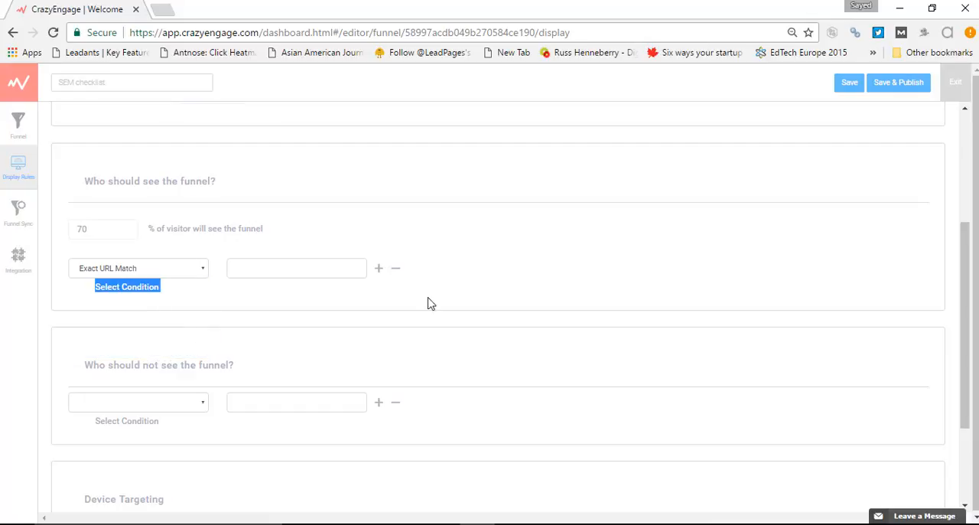
click(282, 298)
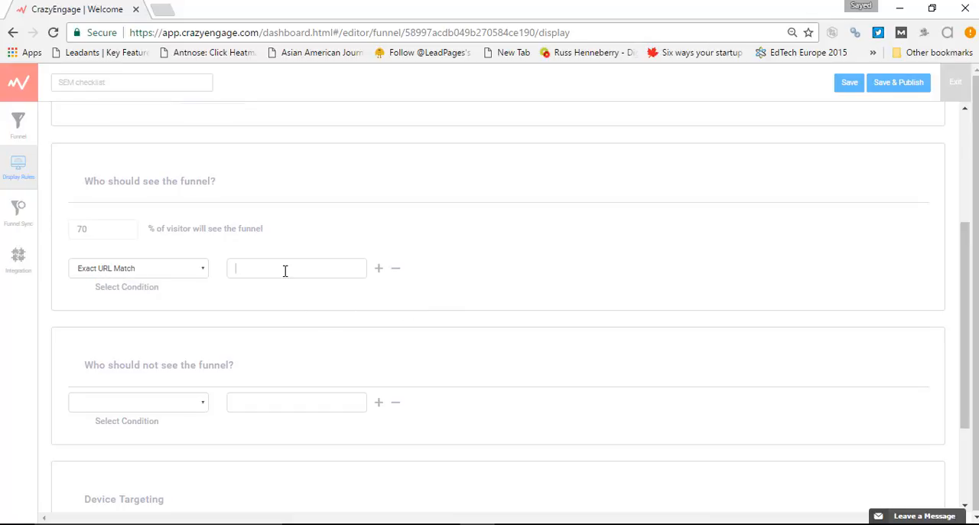
text(www.xyz.com/contents)
key(ctrl+a)
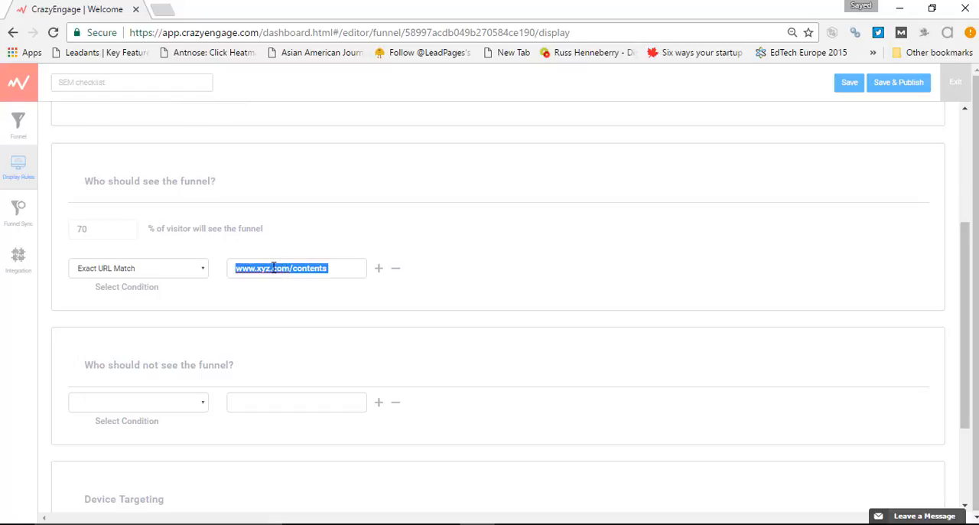
click(332, 271)
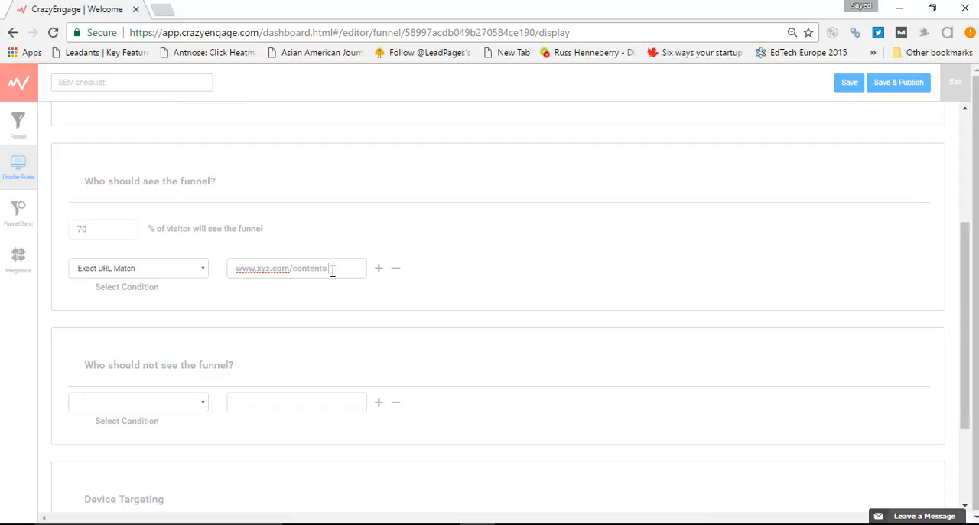
drag(332, 270, 236, 274)
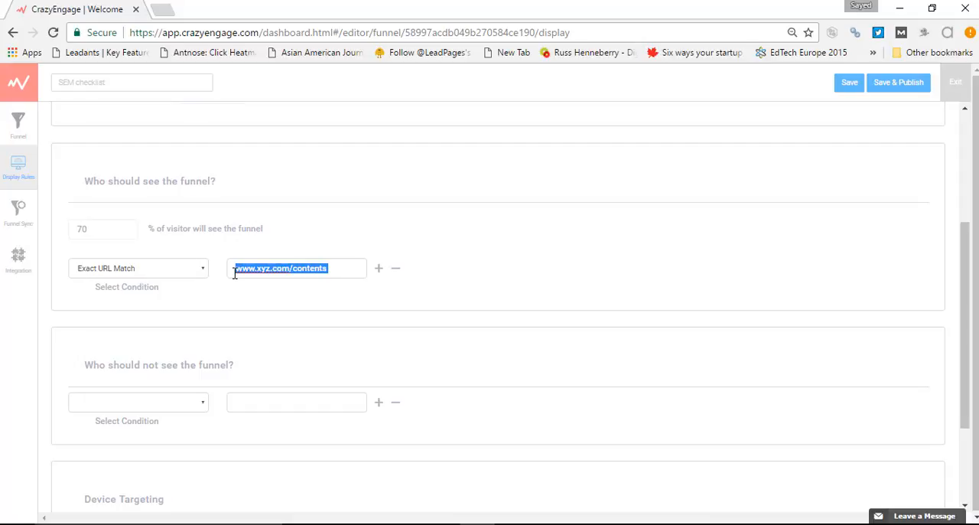
scroll(240, 241, down, 1)
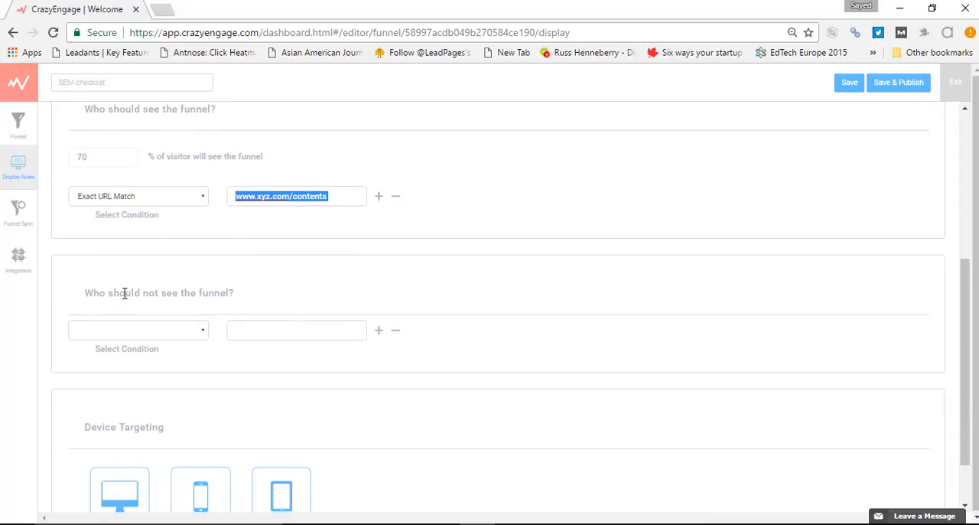
Set the condition for who should not see the funnel to URL Starts with, leaving its URL value blank
triple_click(171, 297)
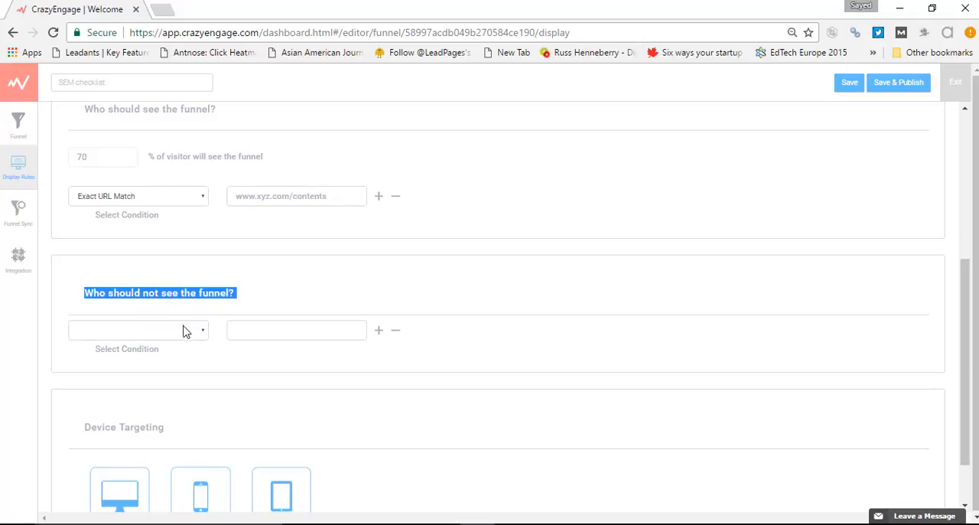
scroll(181, 280, up, 1)
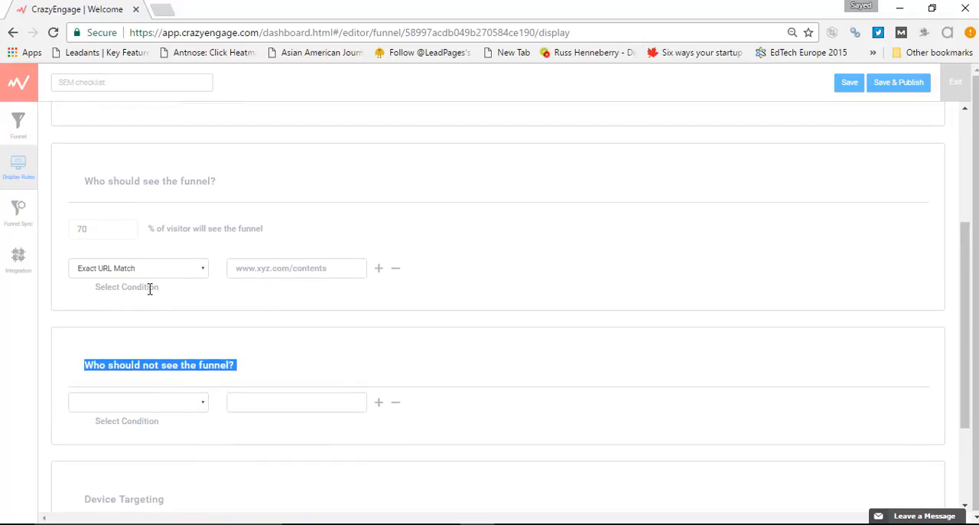
triple_click(158, 177)
click(205, 406)
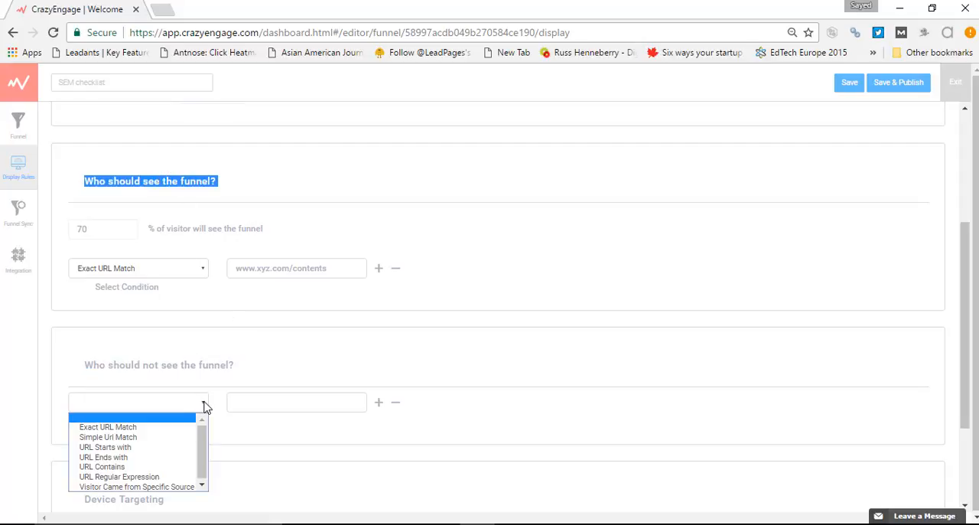
click(166, 447)
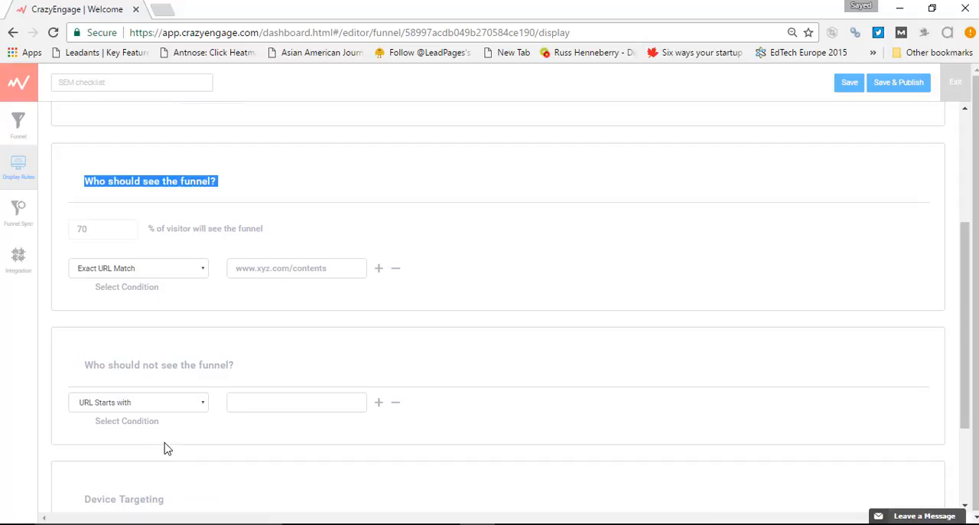
click(244, 403)
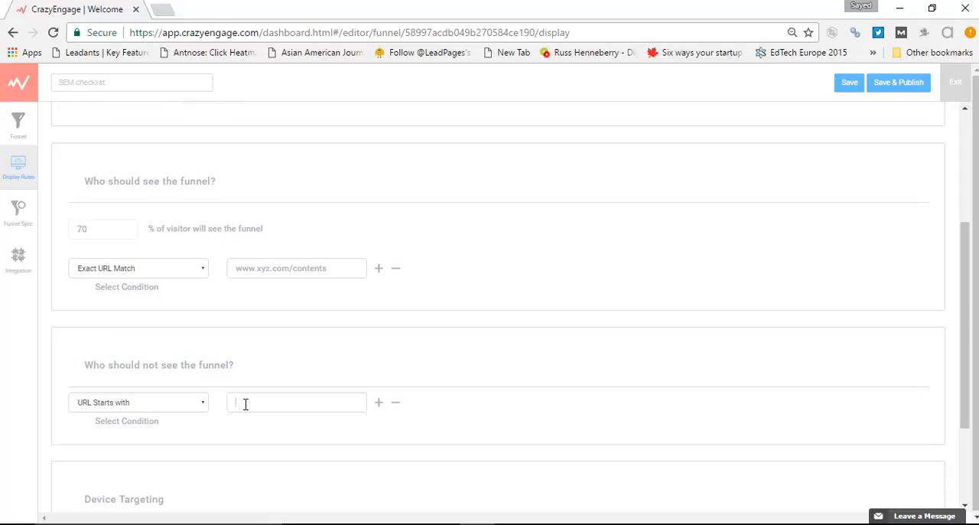
click(245, 404)
click(328, 380)
Save and publish the SEM checklist funnel with its display rules
scroll(330, 383, down, 2)
scroll(327, 383, up, 5)
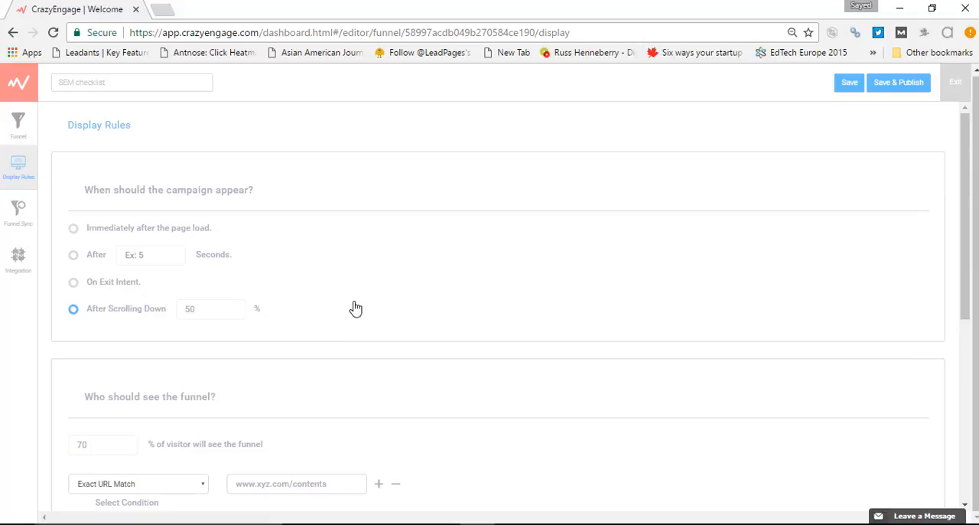
click(903, 86)
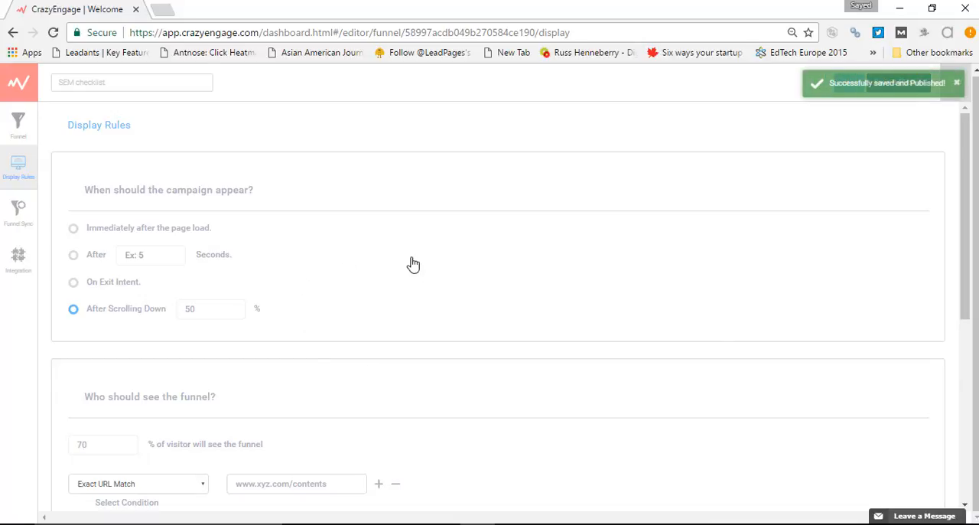
Open the funnel's integration settings and enter the GetResponse API key
click(20, 267)
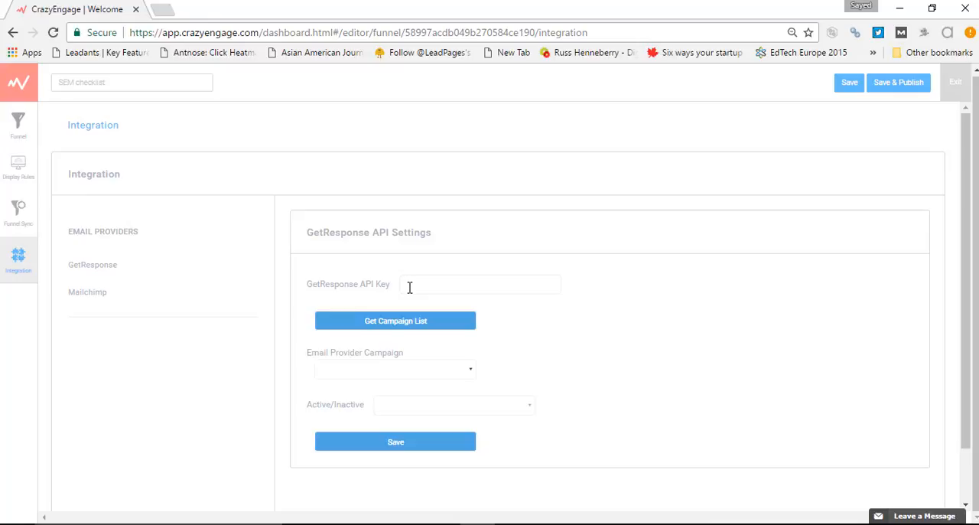
click(431, 329)
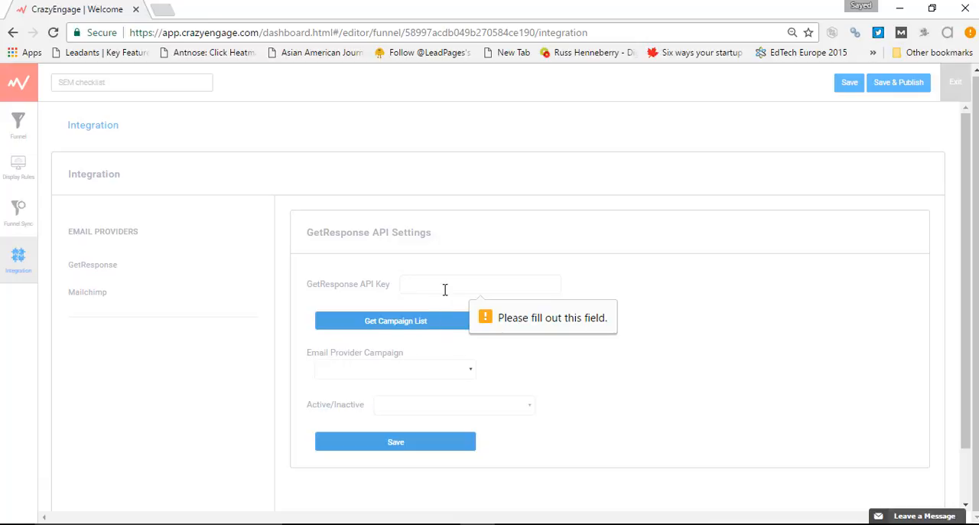
text(123)
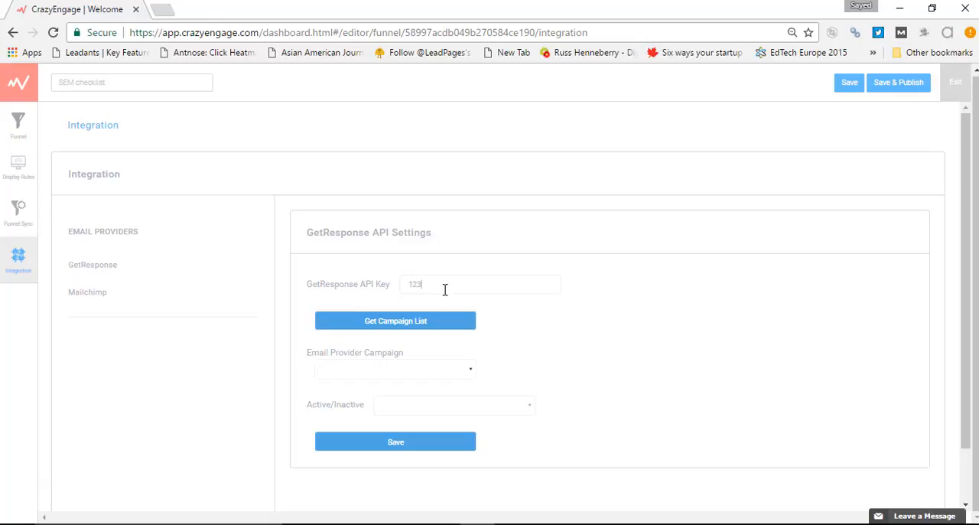
text(456789110)
click(466, 368)
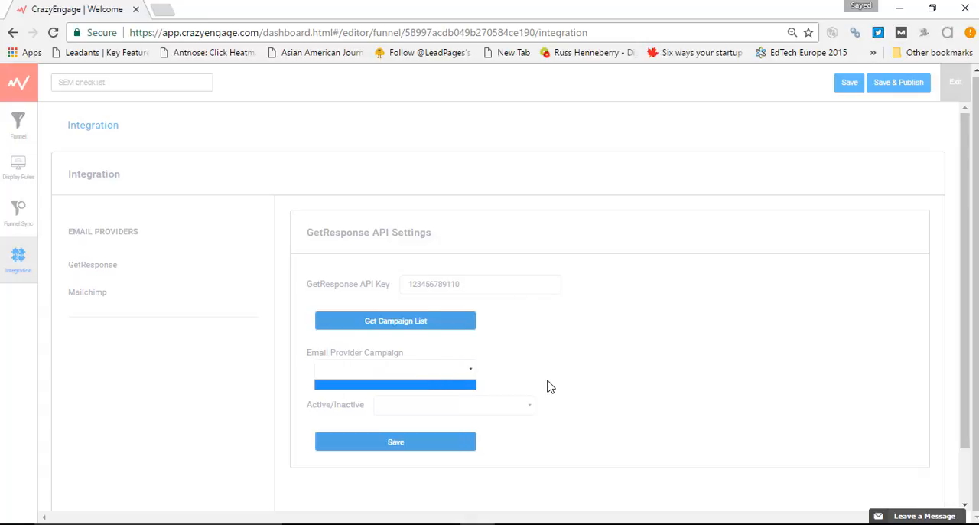
Save and publish the funnel along with its GetResponse settings, and exit the editor to the funnel list
click(911, 82)
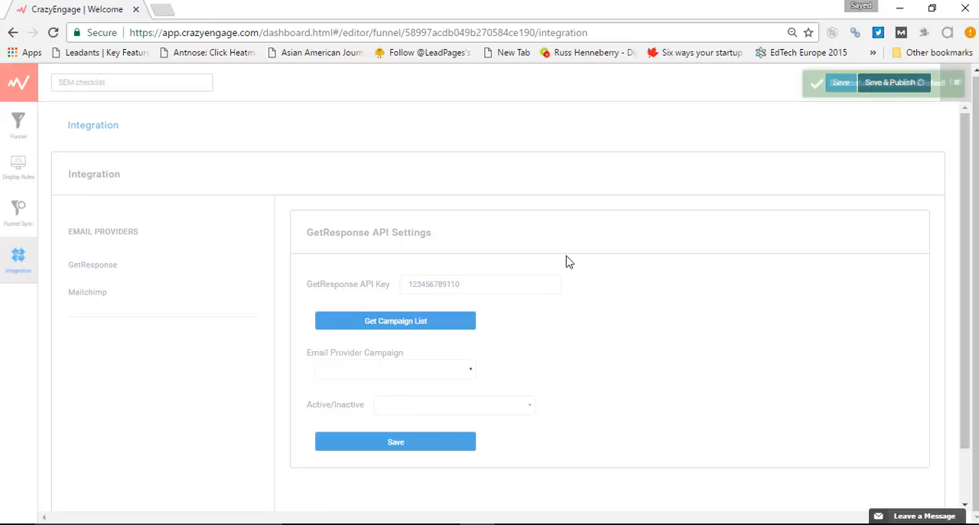
click(441, 443)
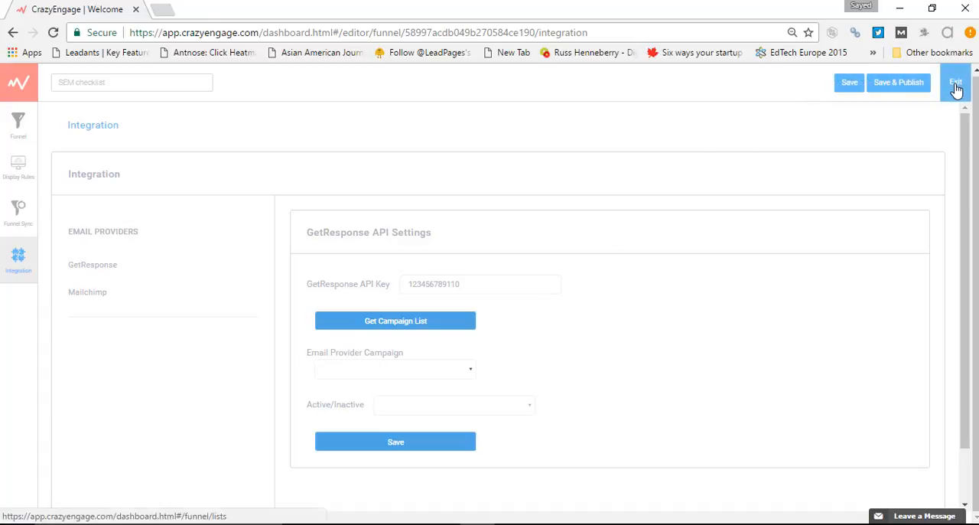
click(955, 85)
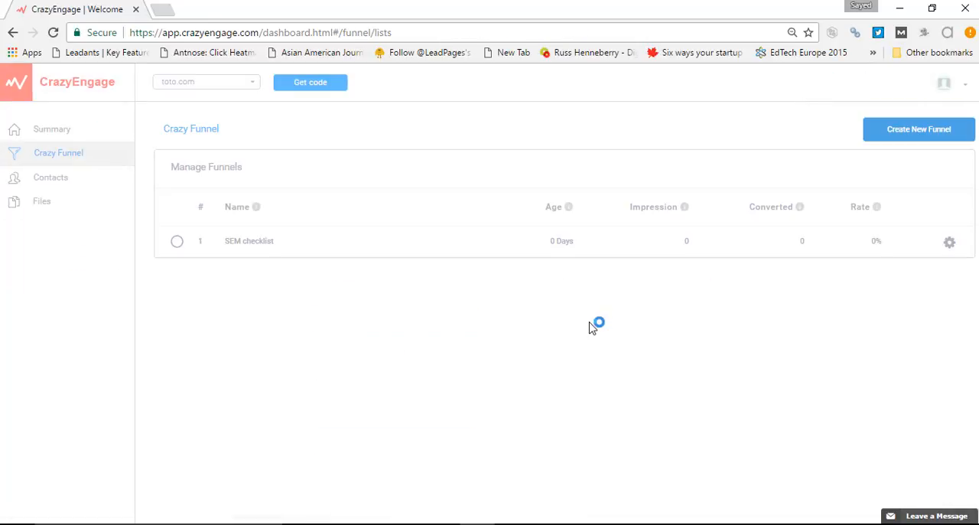